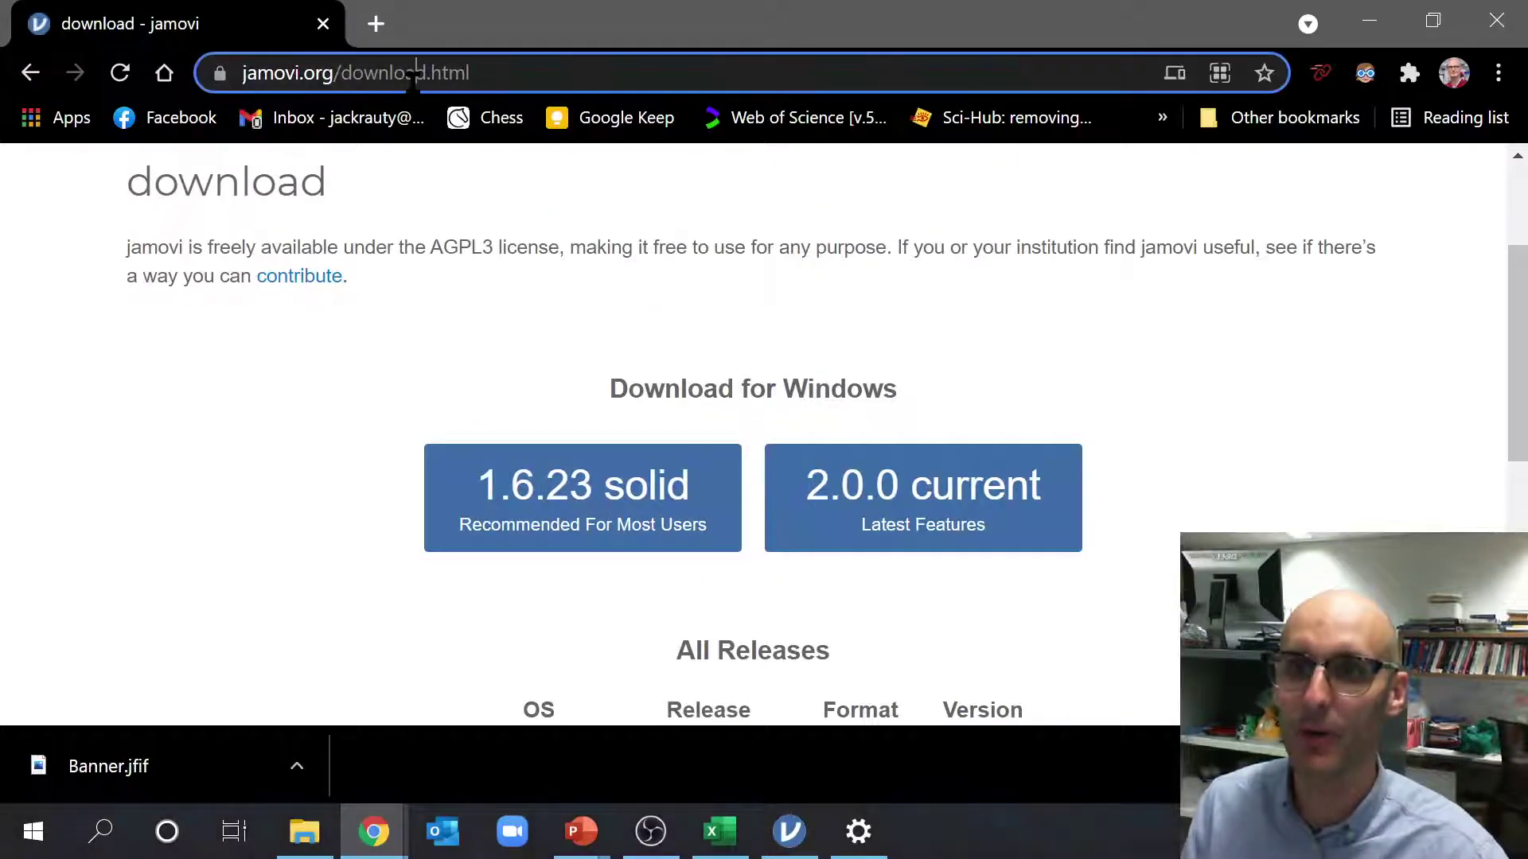
left_click(412, 85)
type("jamo")
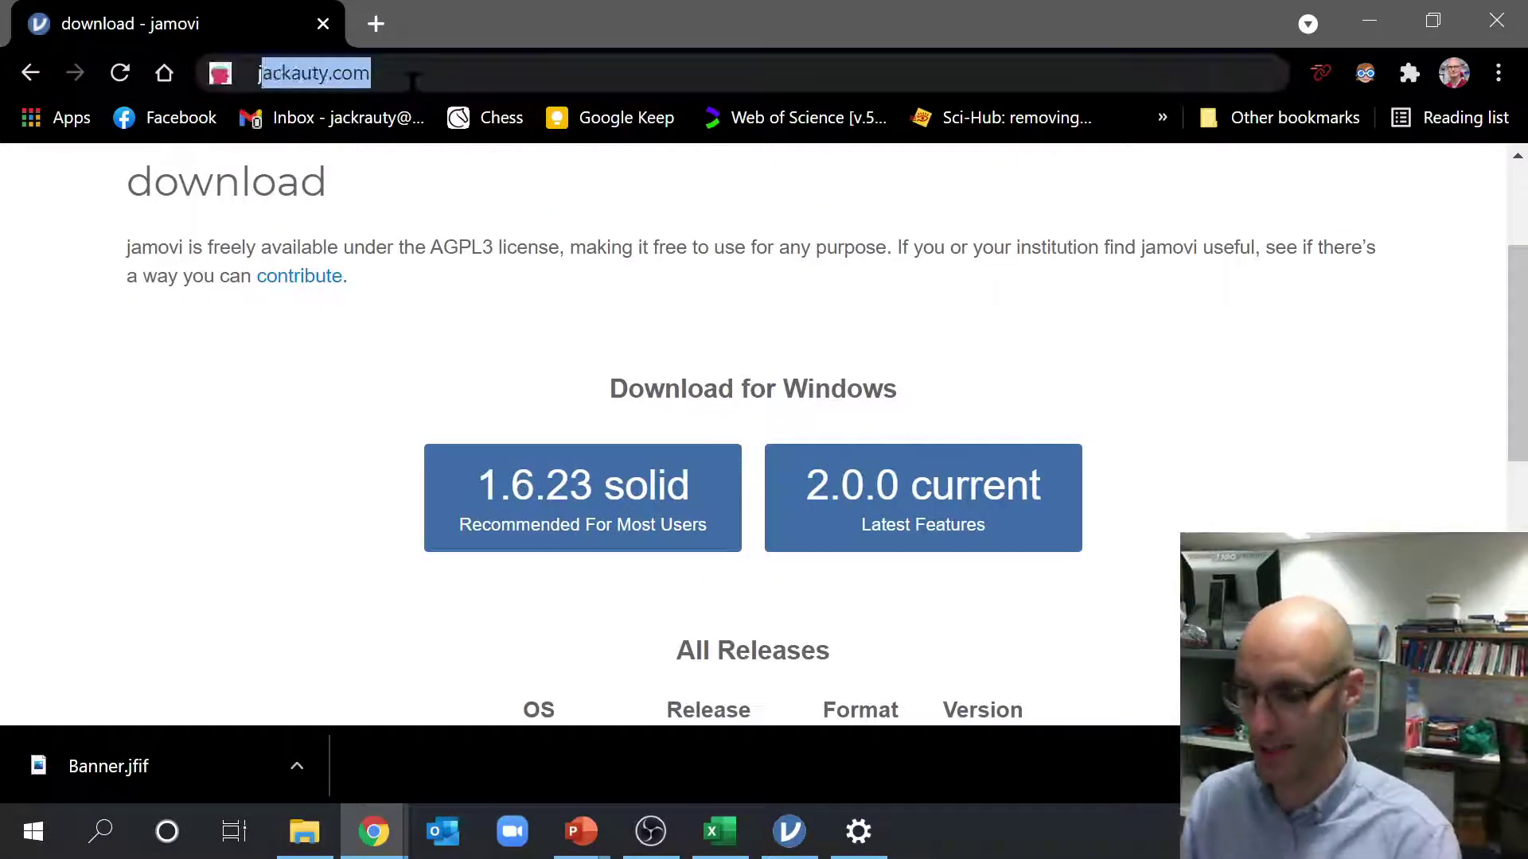
type("vi")
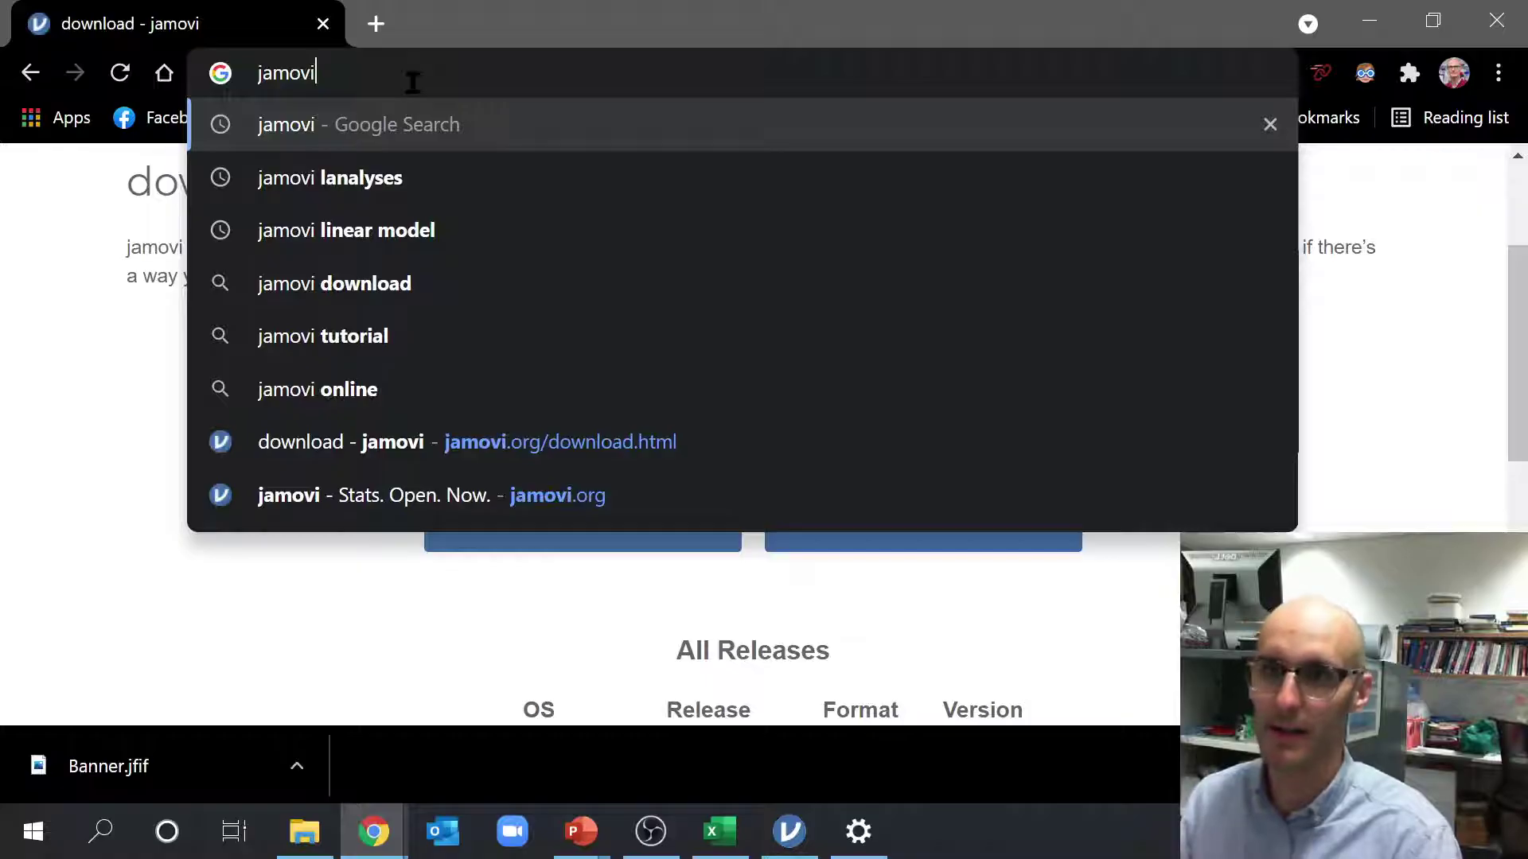
key("Return")
scroll(506, 648, "down", 3)
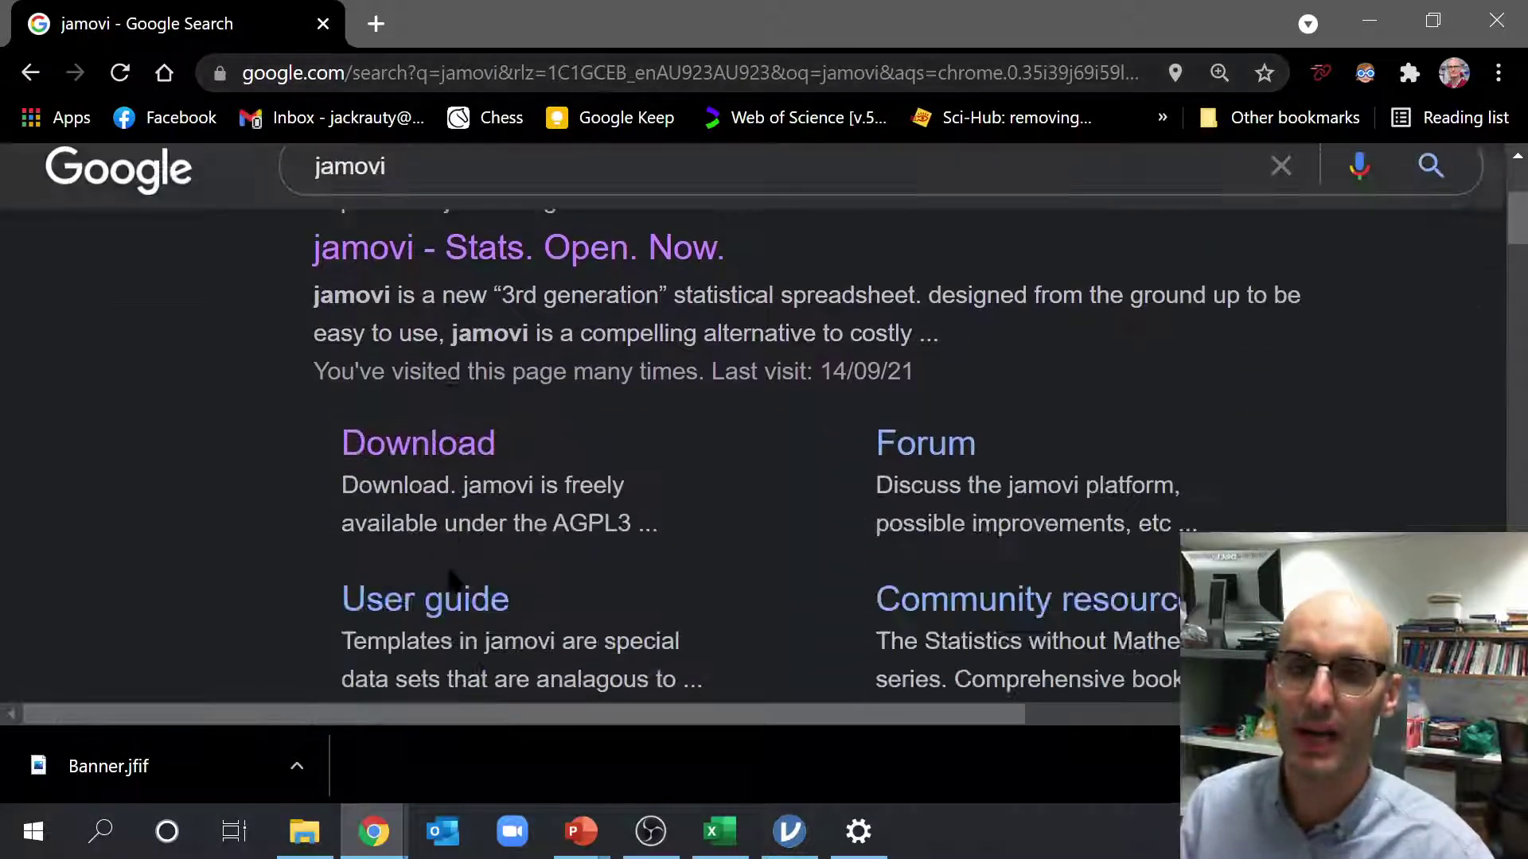
left_click(382, 443)
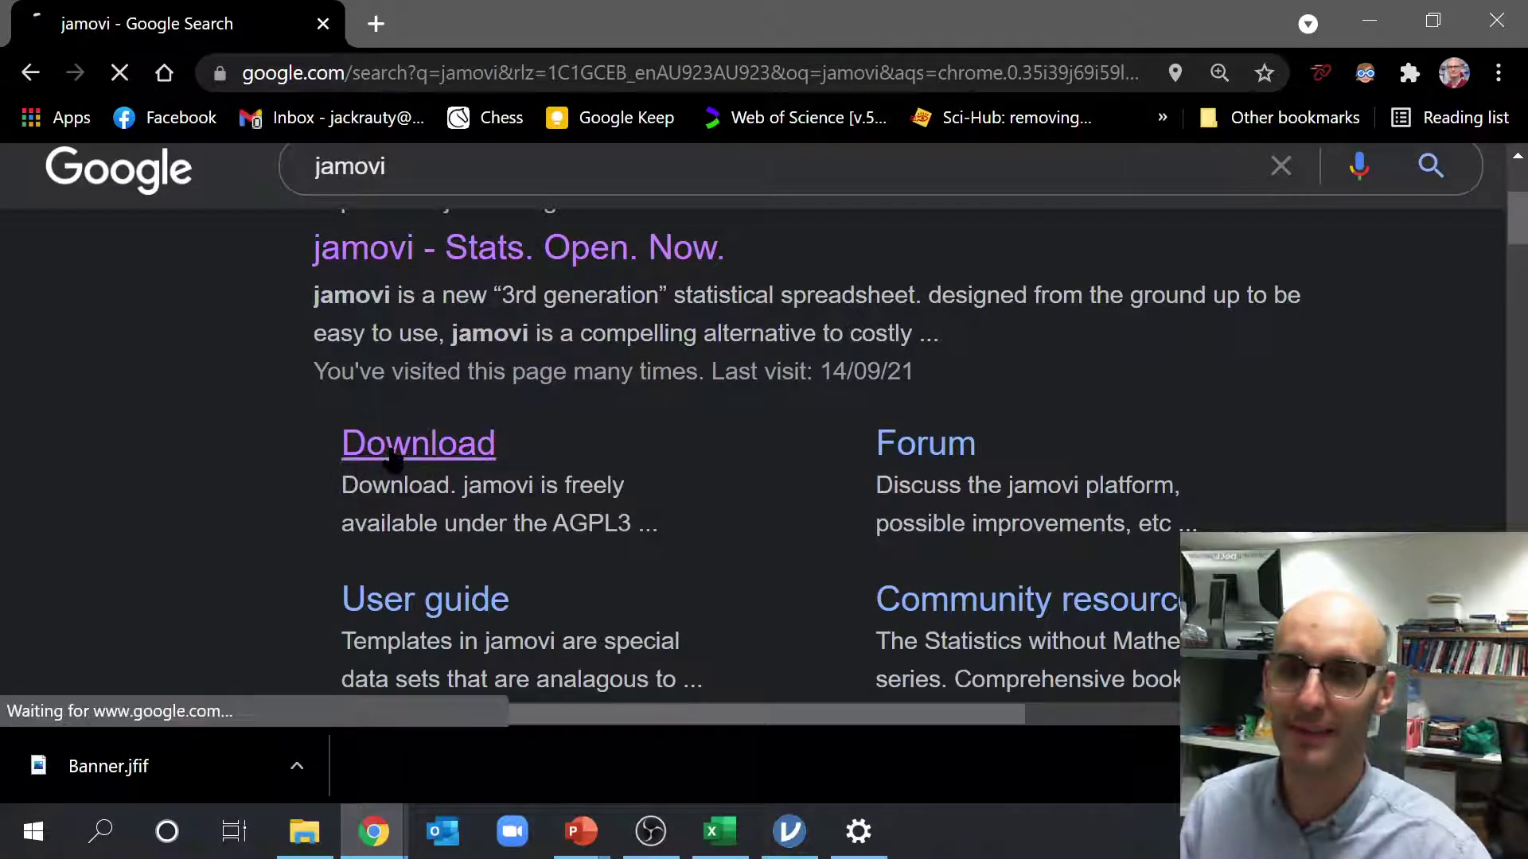
scroll(665, 470, "down", 3)
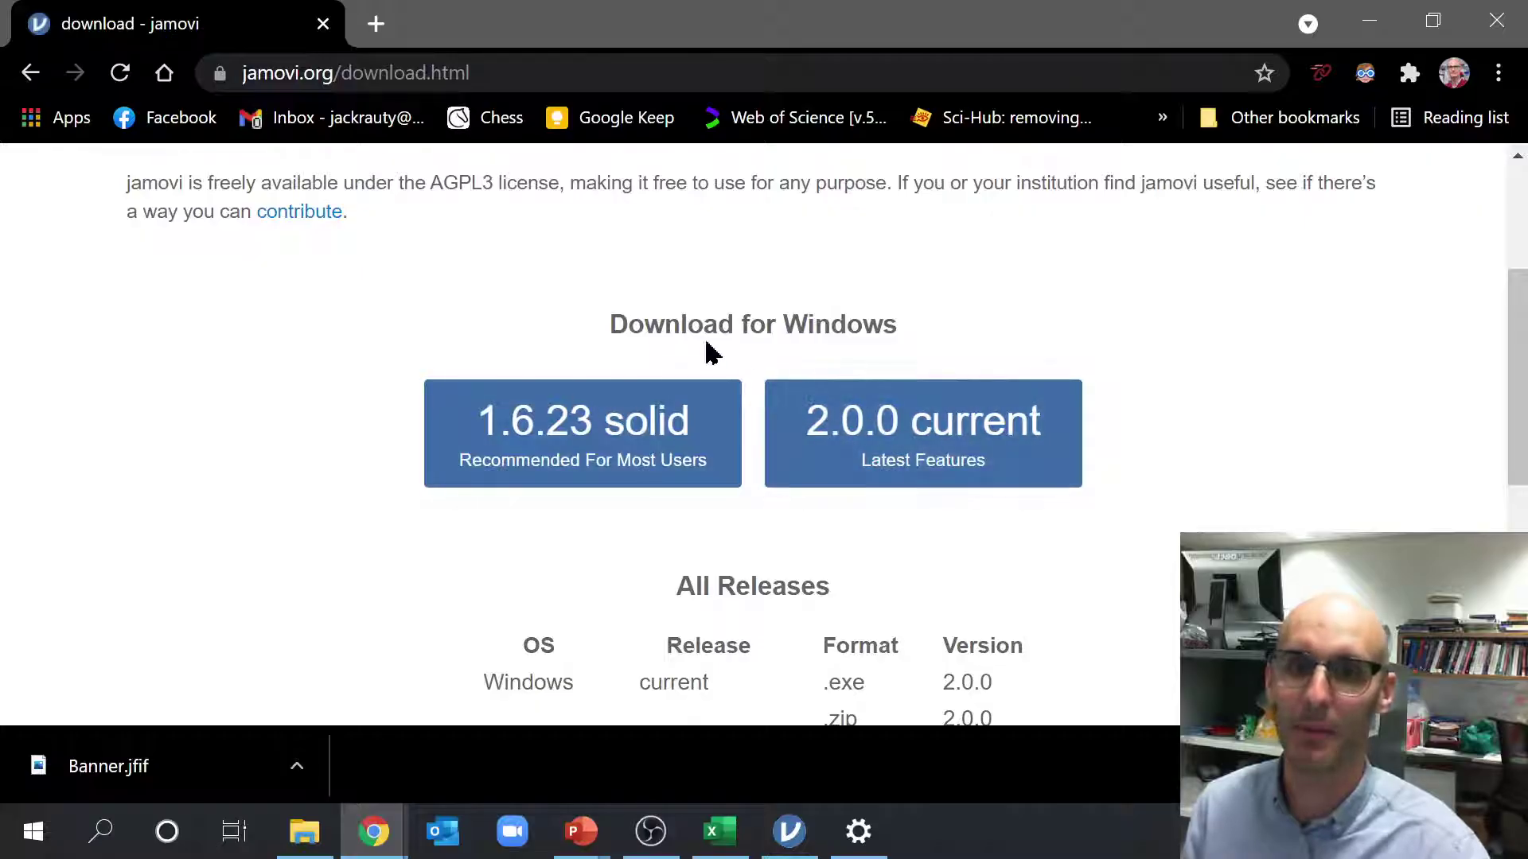
scroll(694, 390, "down", 3)
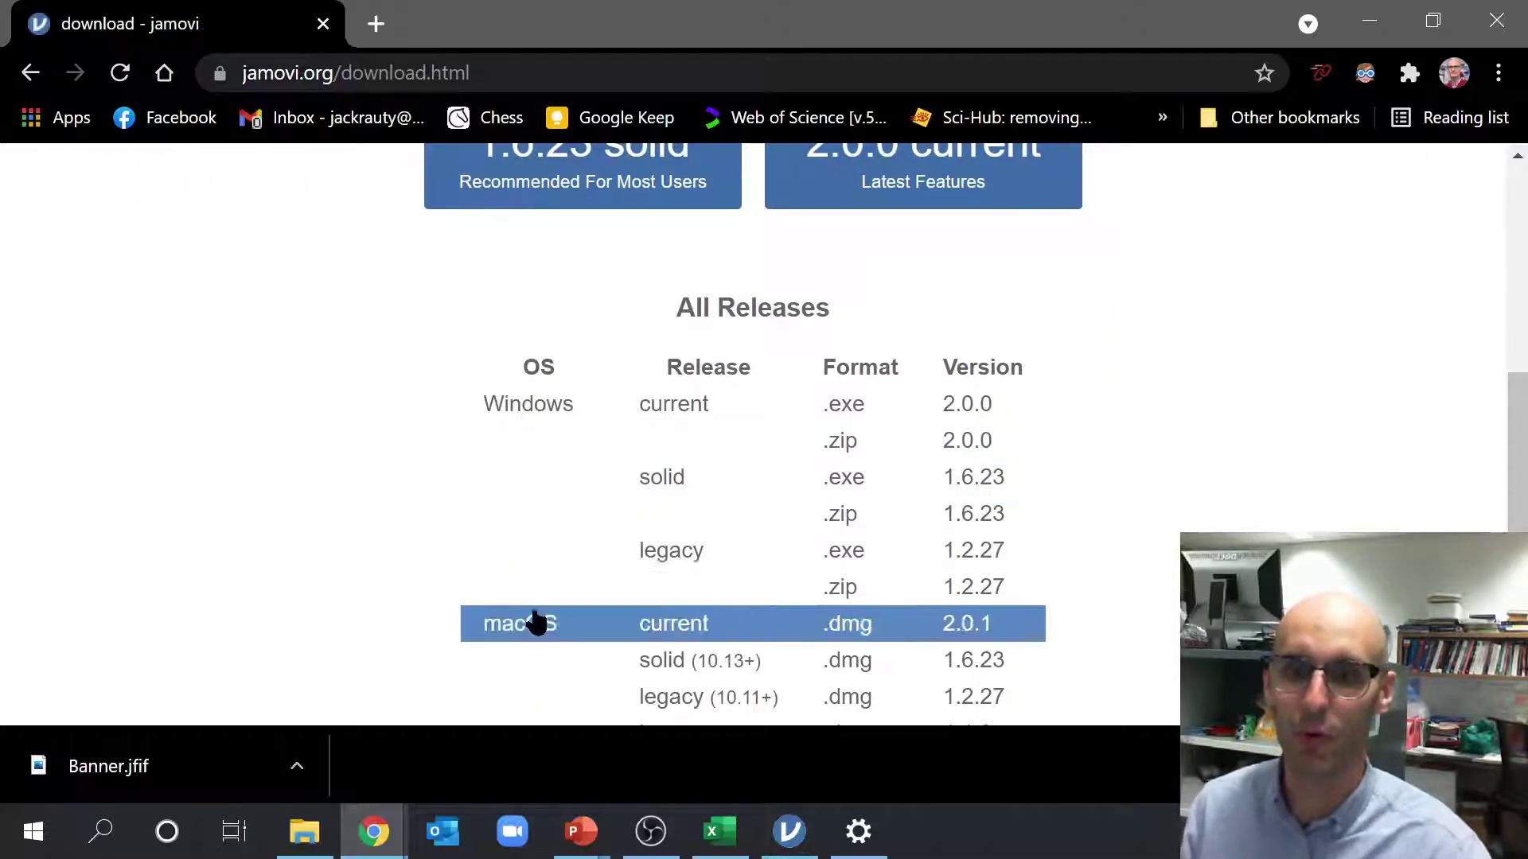
scroll(549, 557, "down", 2)
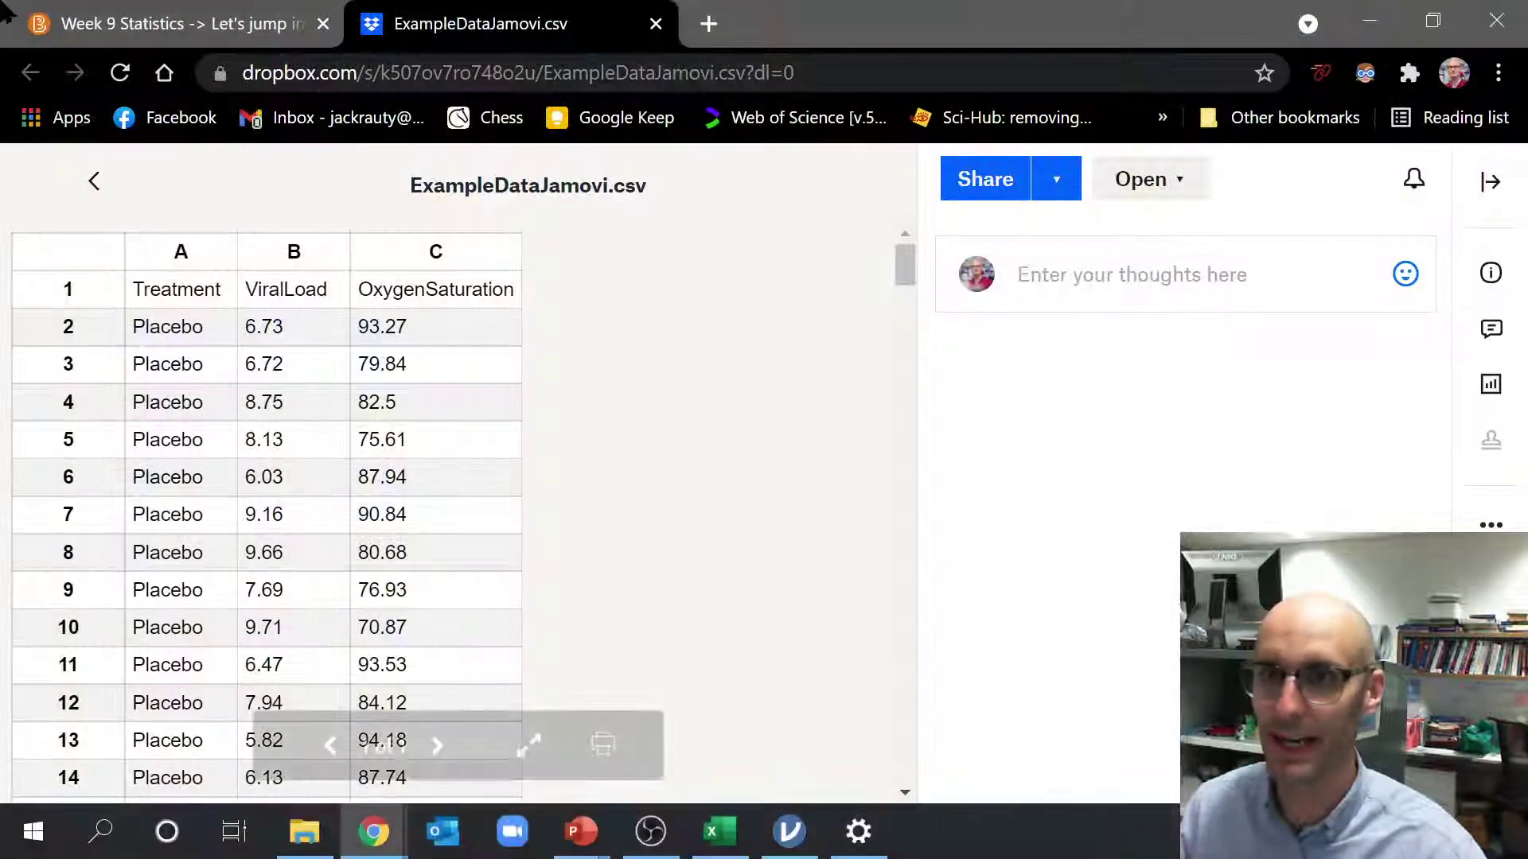
From the Week 9 course page, open ExampleDataJamovi.csv in Excel through Dropbox's Open menu
left_click(183, 24)
scroll(447, 402, "up", 8)
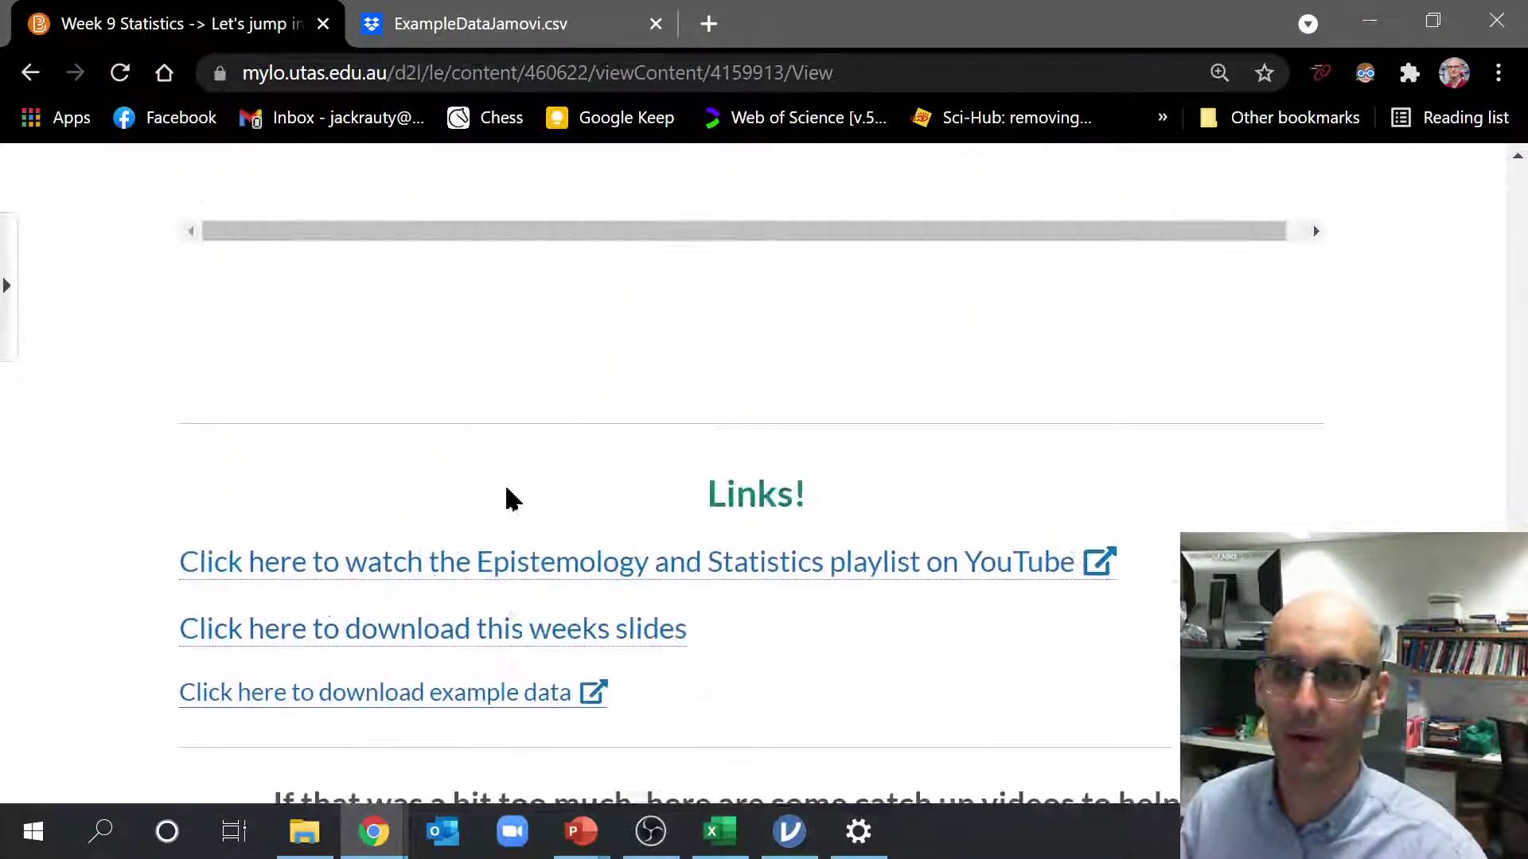
scroll(508, 502, "down", 2)
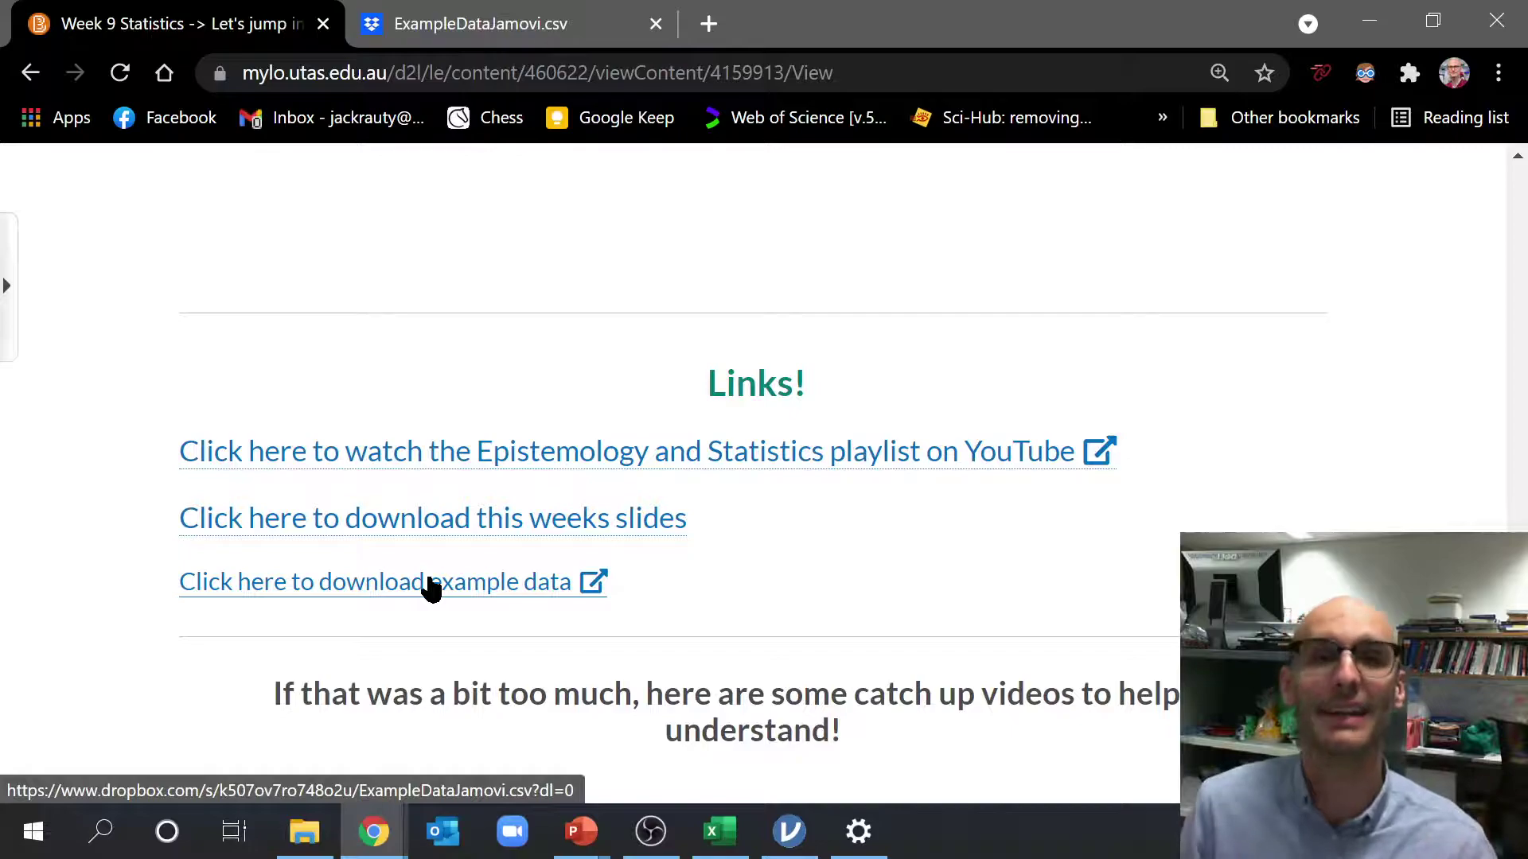
left_click(431, 585)
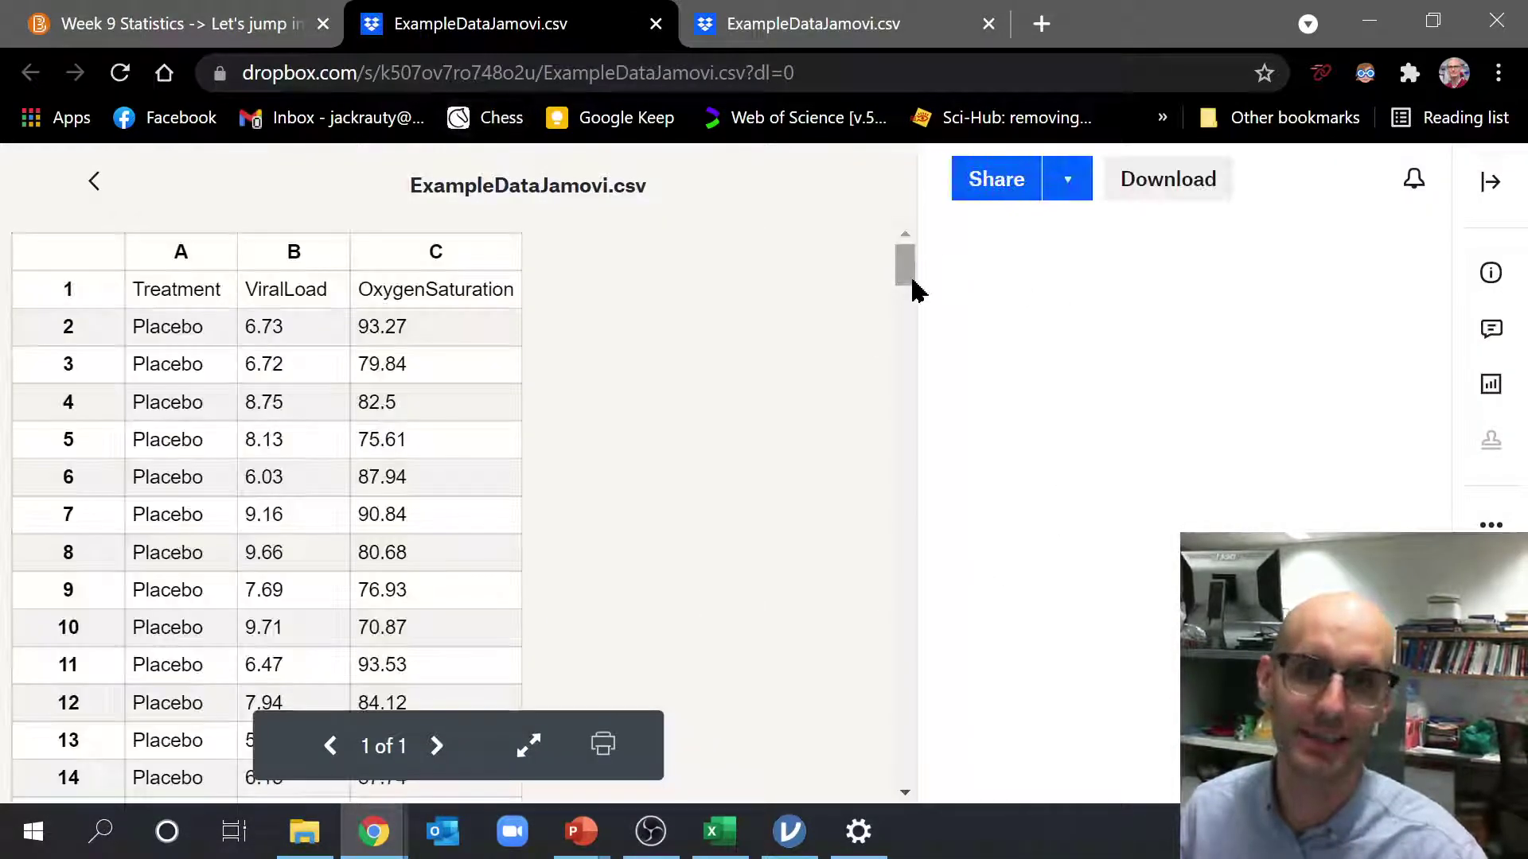
left_click(1174, 180)
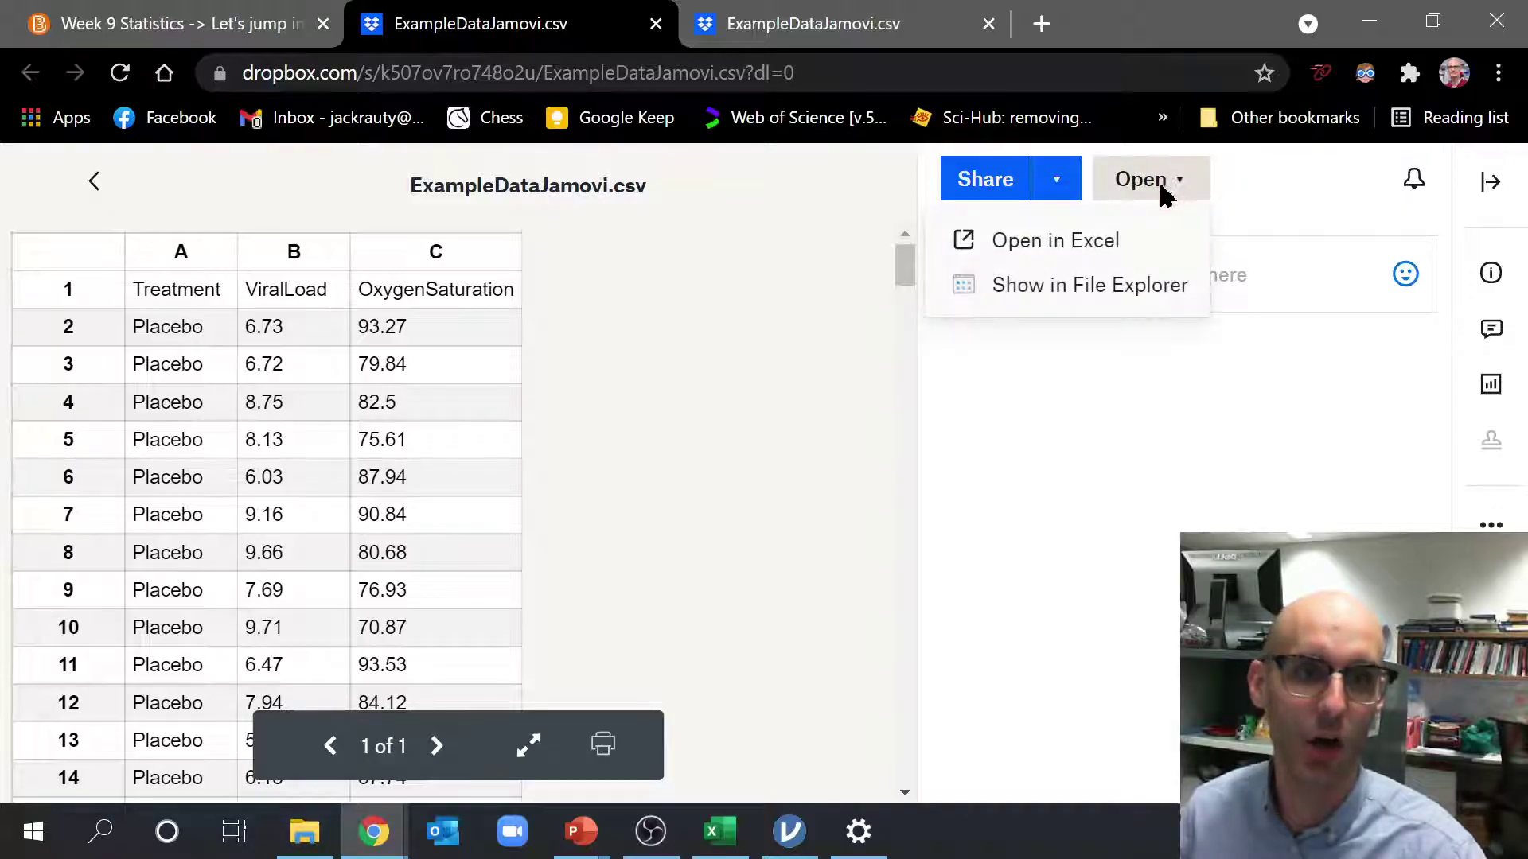
left_click(1074, 241)
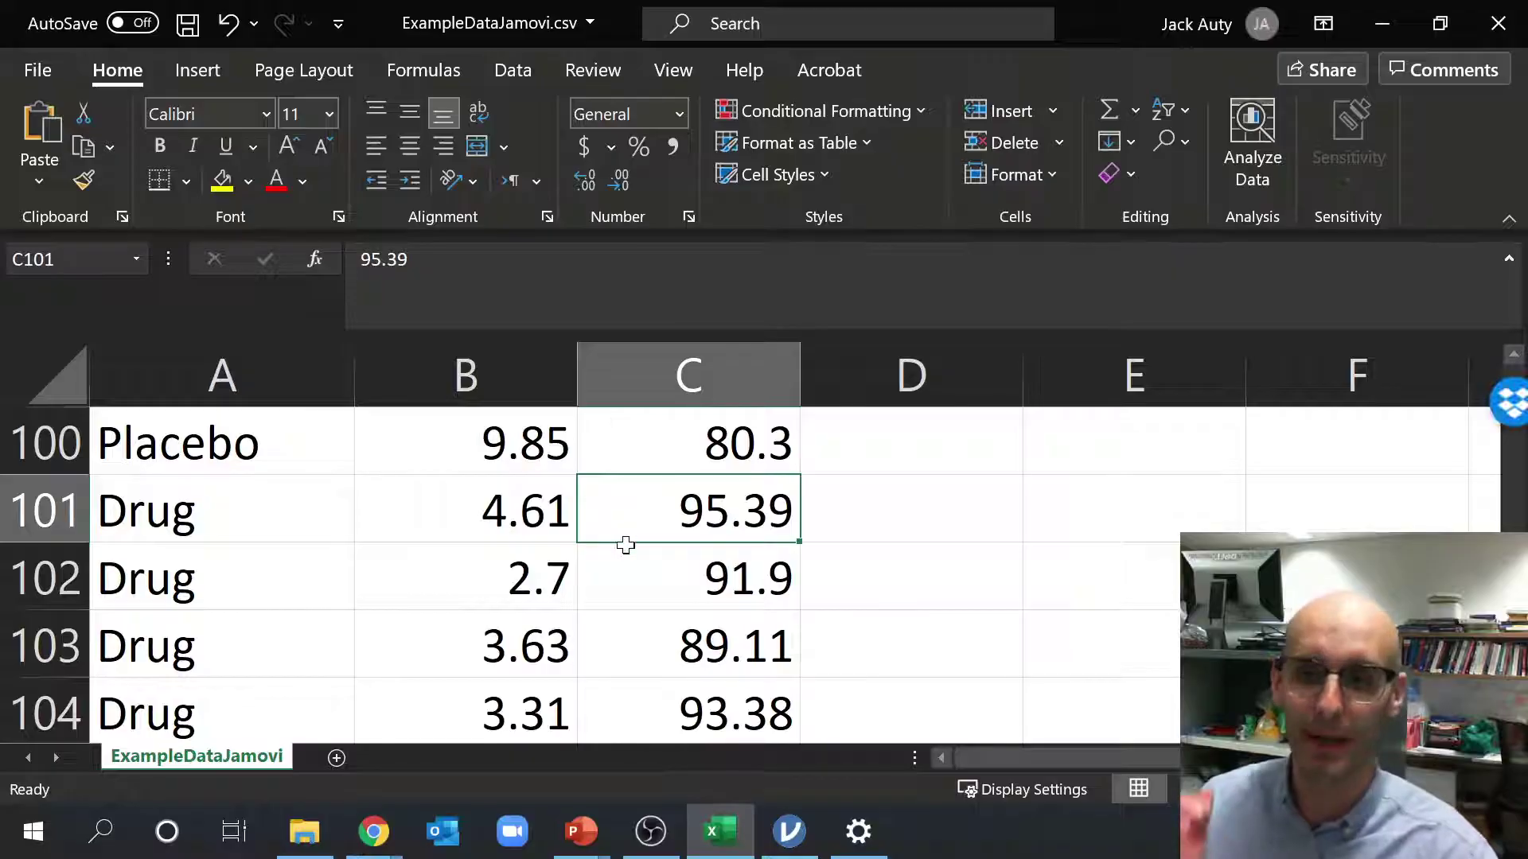
left_click(957, 603)
scroll(802, 535, "up", 13)
scroll(805, 538, "up", 20)
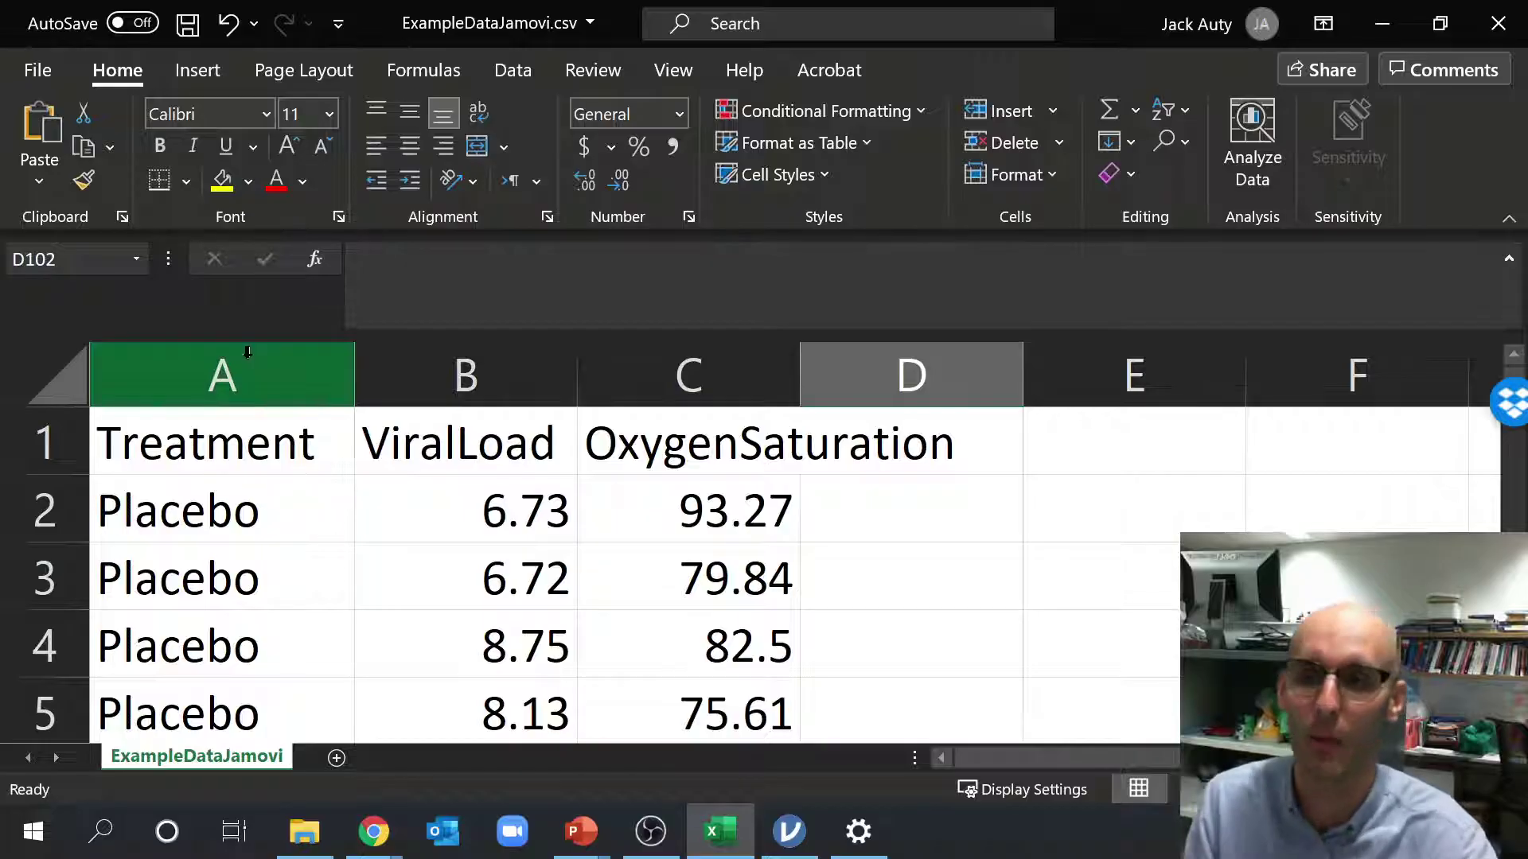
left_click(243, 385)
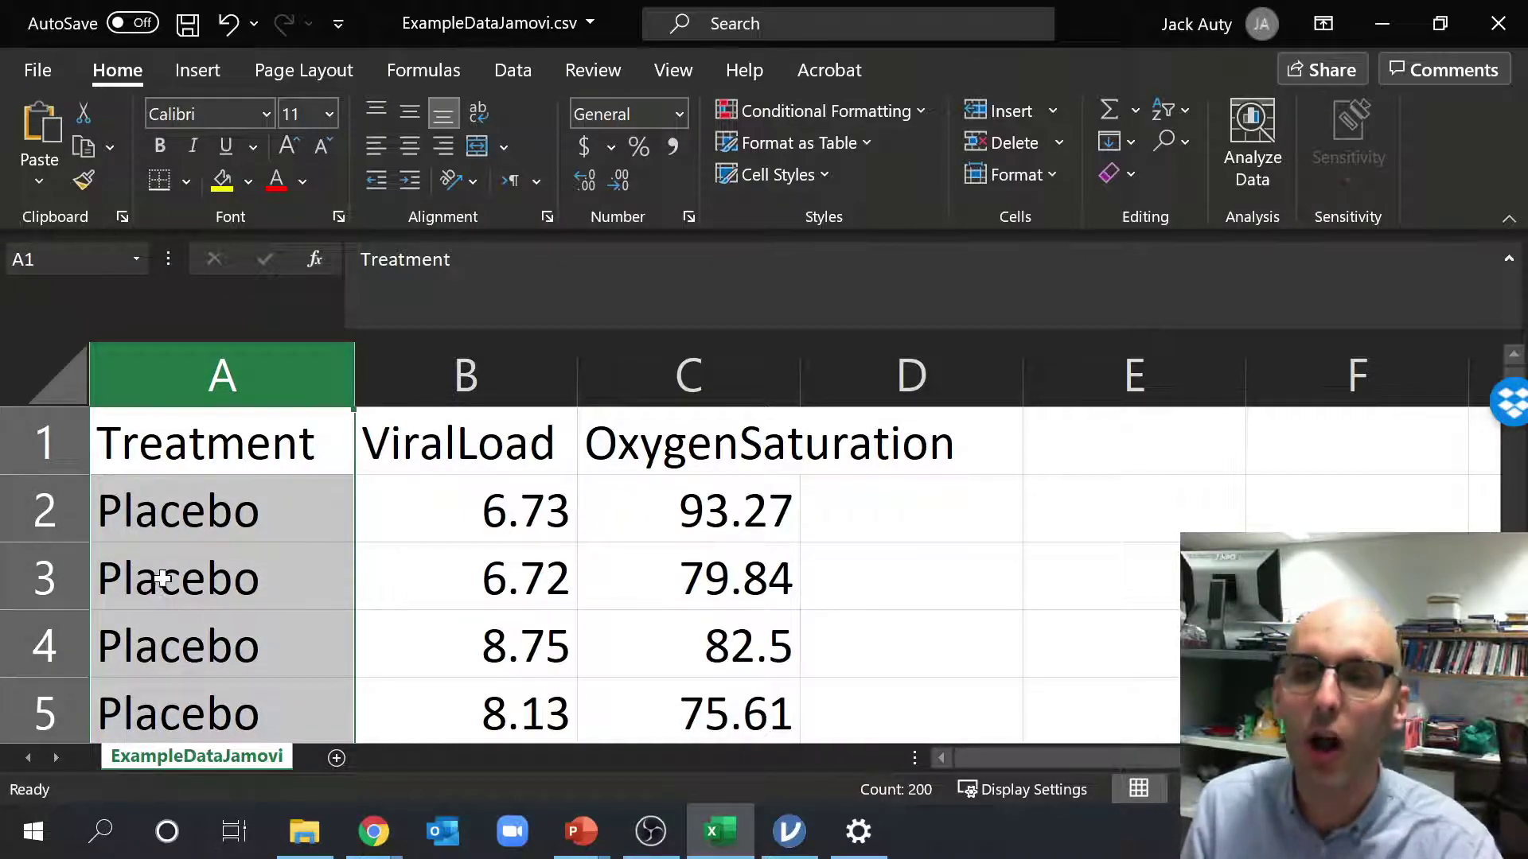
scroll(164, 557, "down", 1)
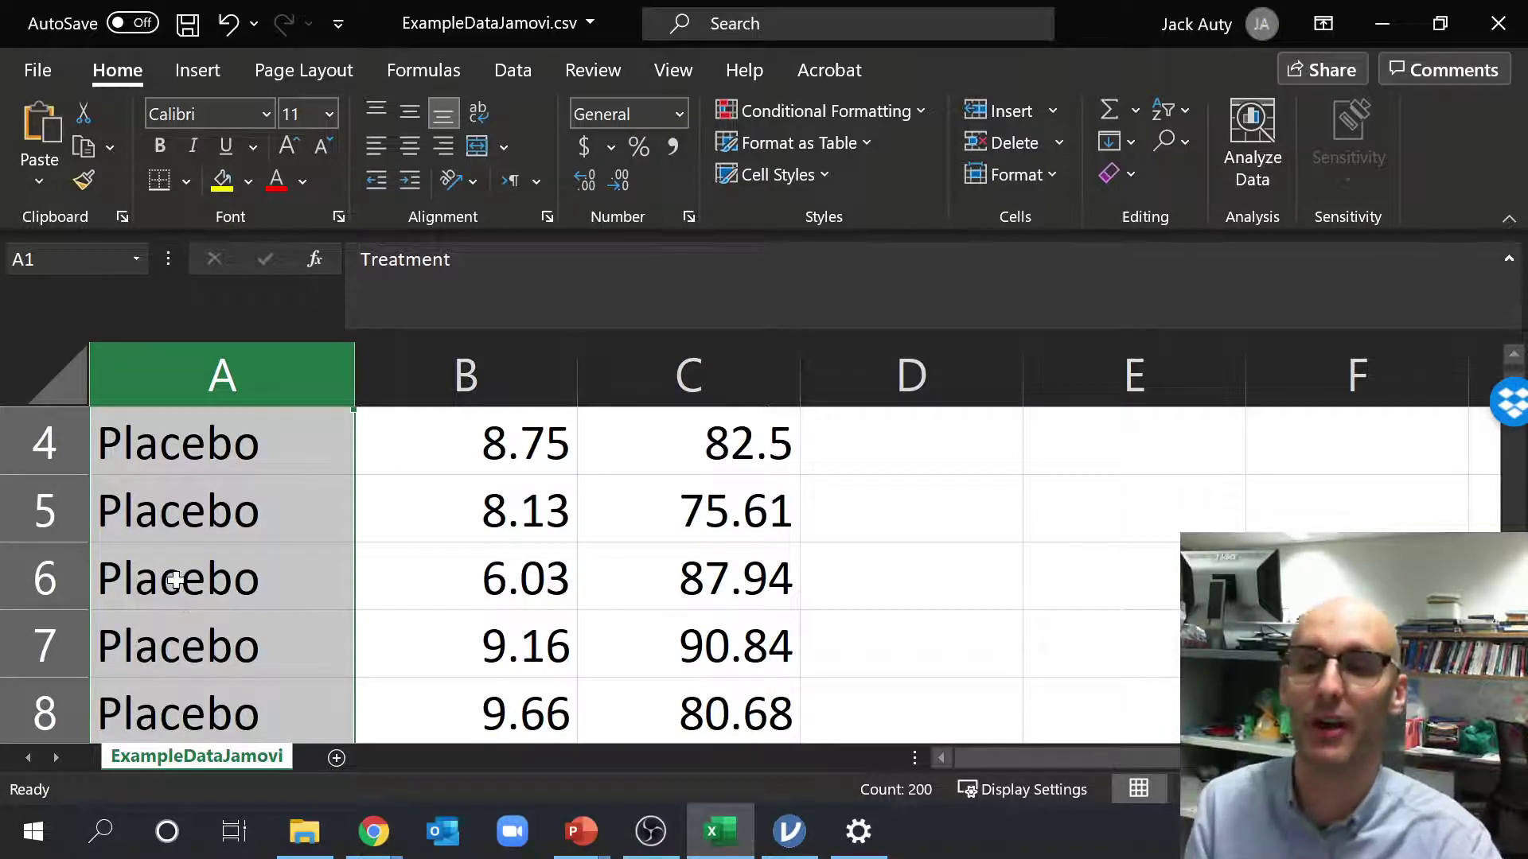
scroll(202, 557, "down", 18)
scroll(183, 549, "down", 19)
scroll(183, 549, "up", 7)
left_click_drag(203, 512, 203, 646)
scroll(203, 646, "down", 4)
left_click_drag(199, 446, 232, 651)
scroll(231, 617, "up", 20)
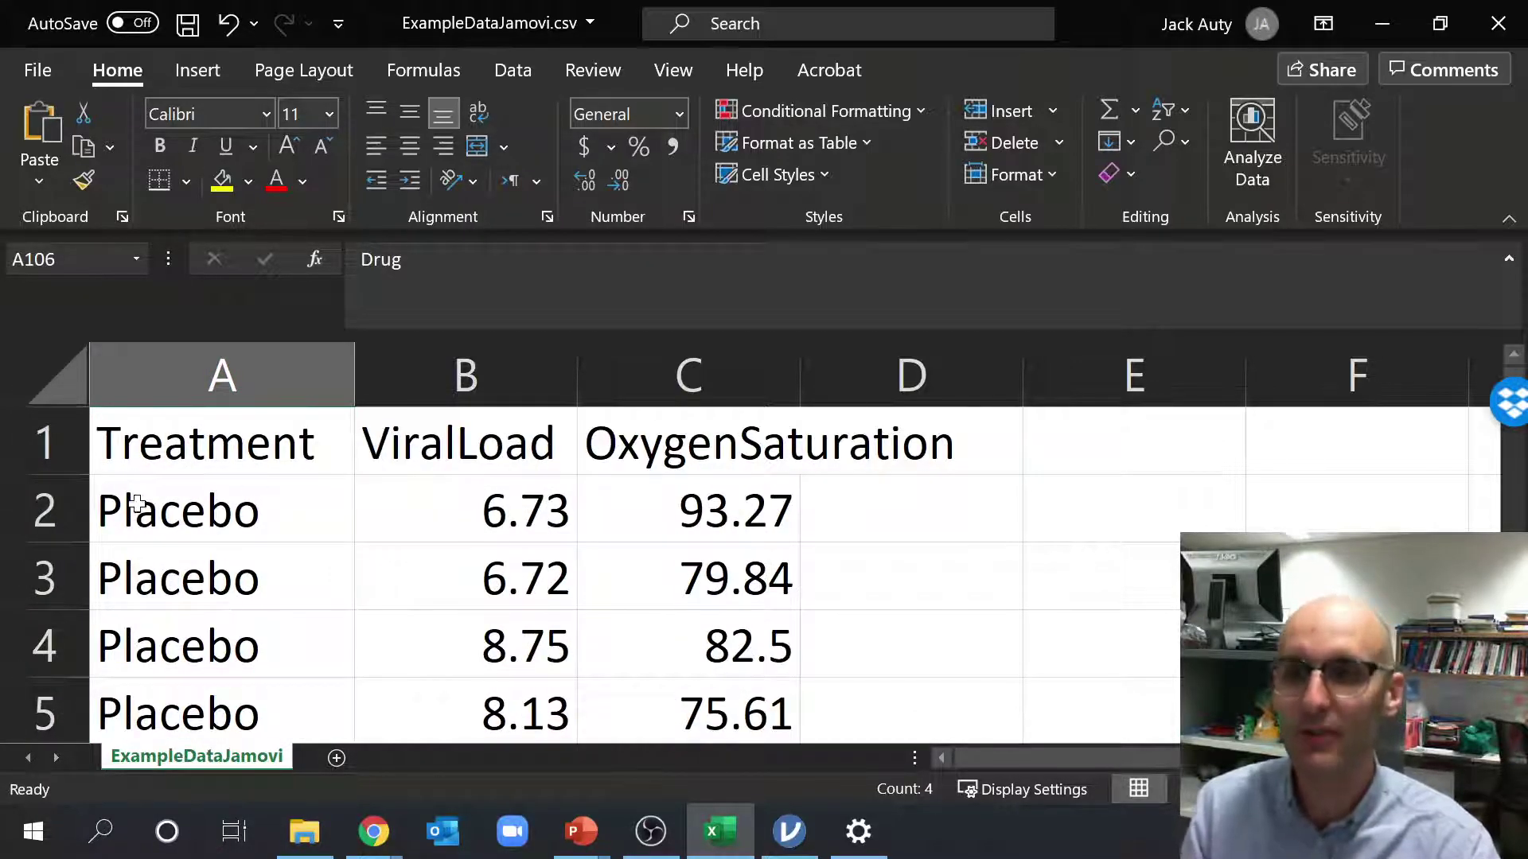
left_click_drag(153, 511, 706, 511)
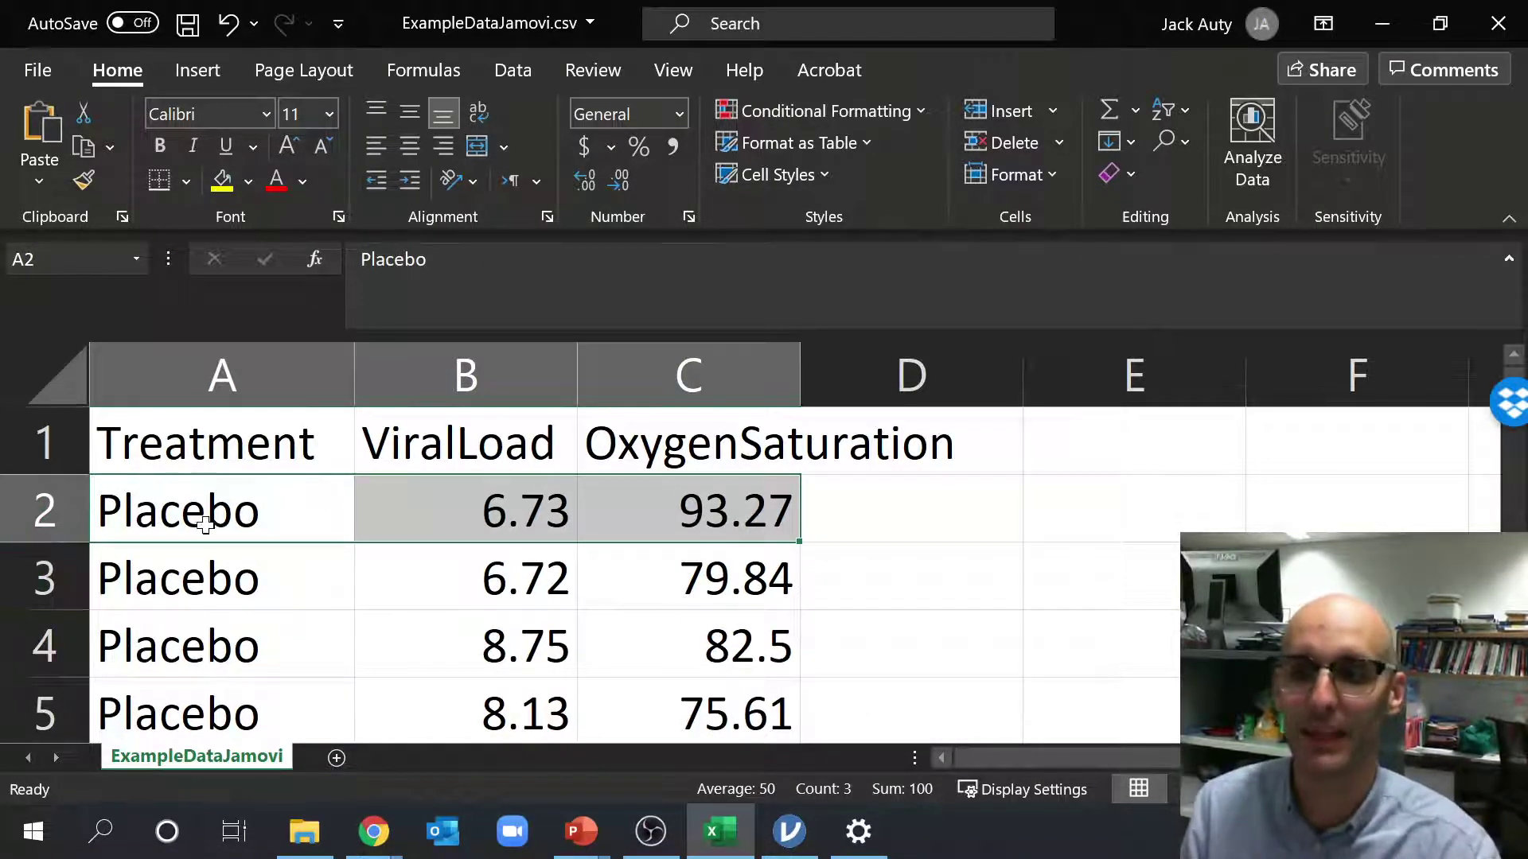
Inspect the first two rows' values: Placebo, 6.73, 93.27 and Placebo, 6.72, 79.84
left_click(39, 503)
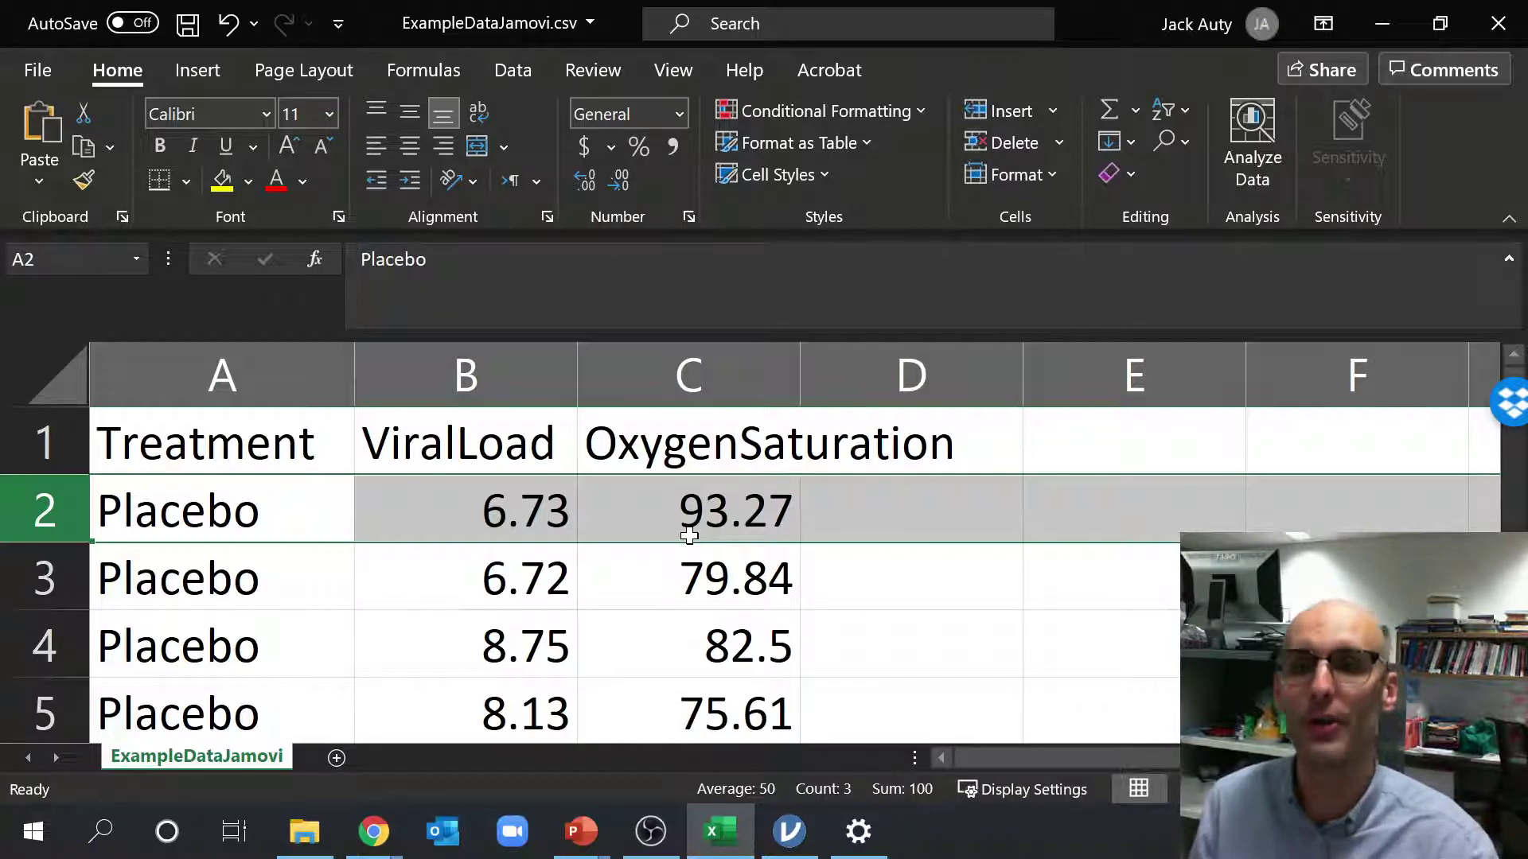
left_click(465, 374)
left_click(395, 532)
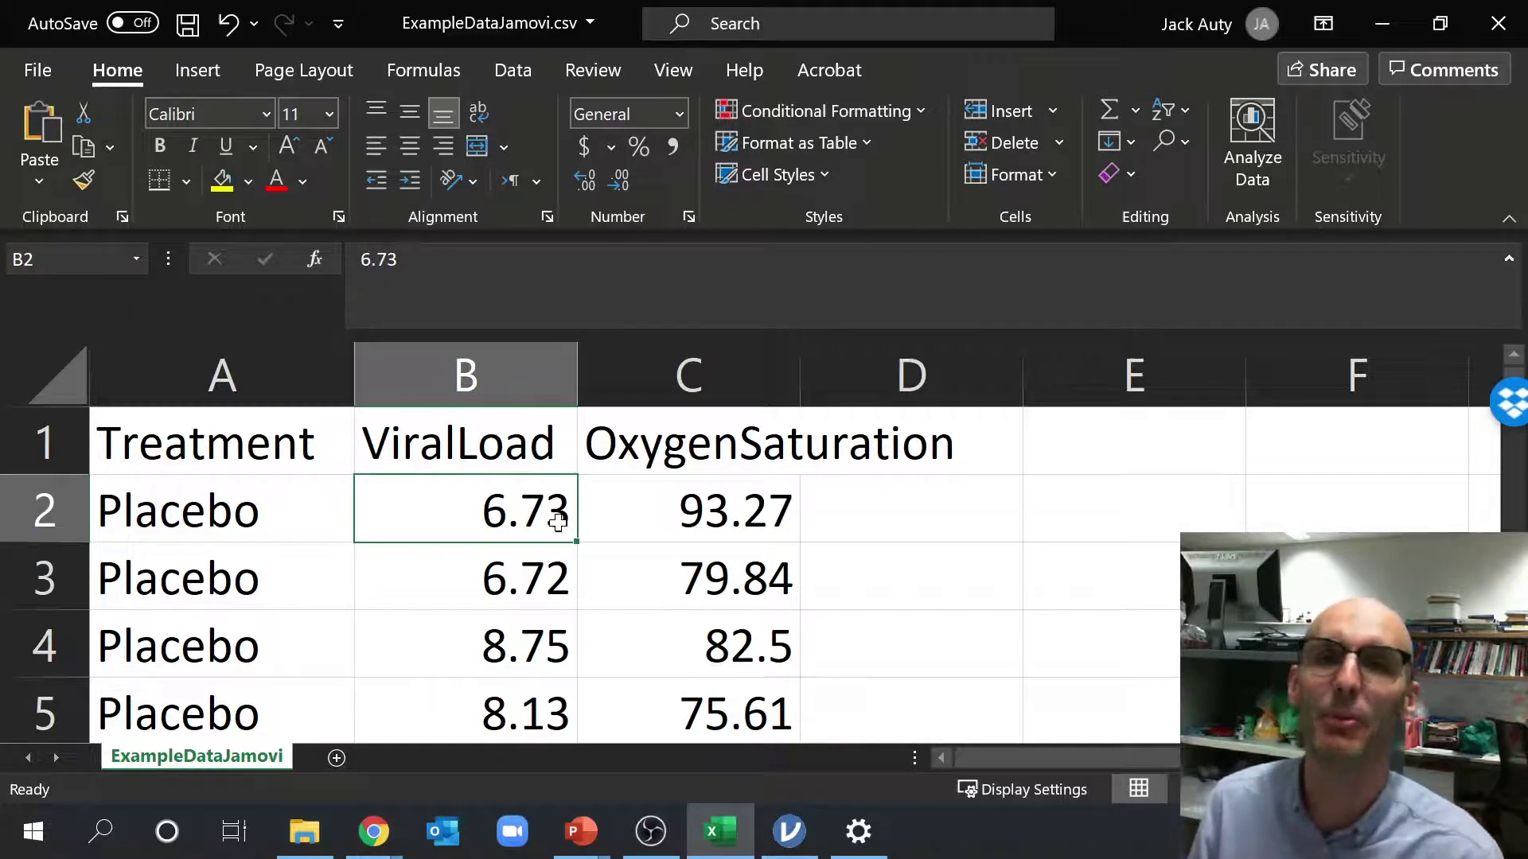
left_click(701, 498)
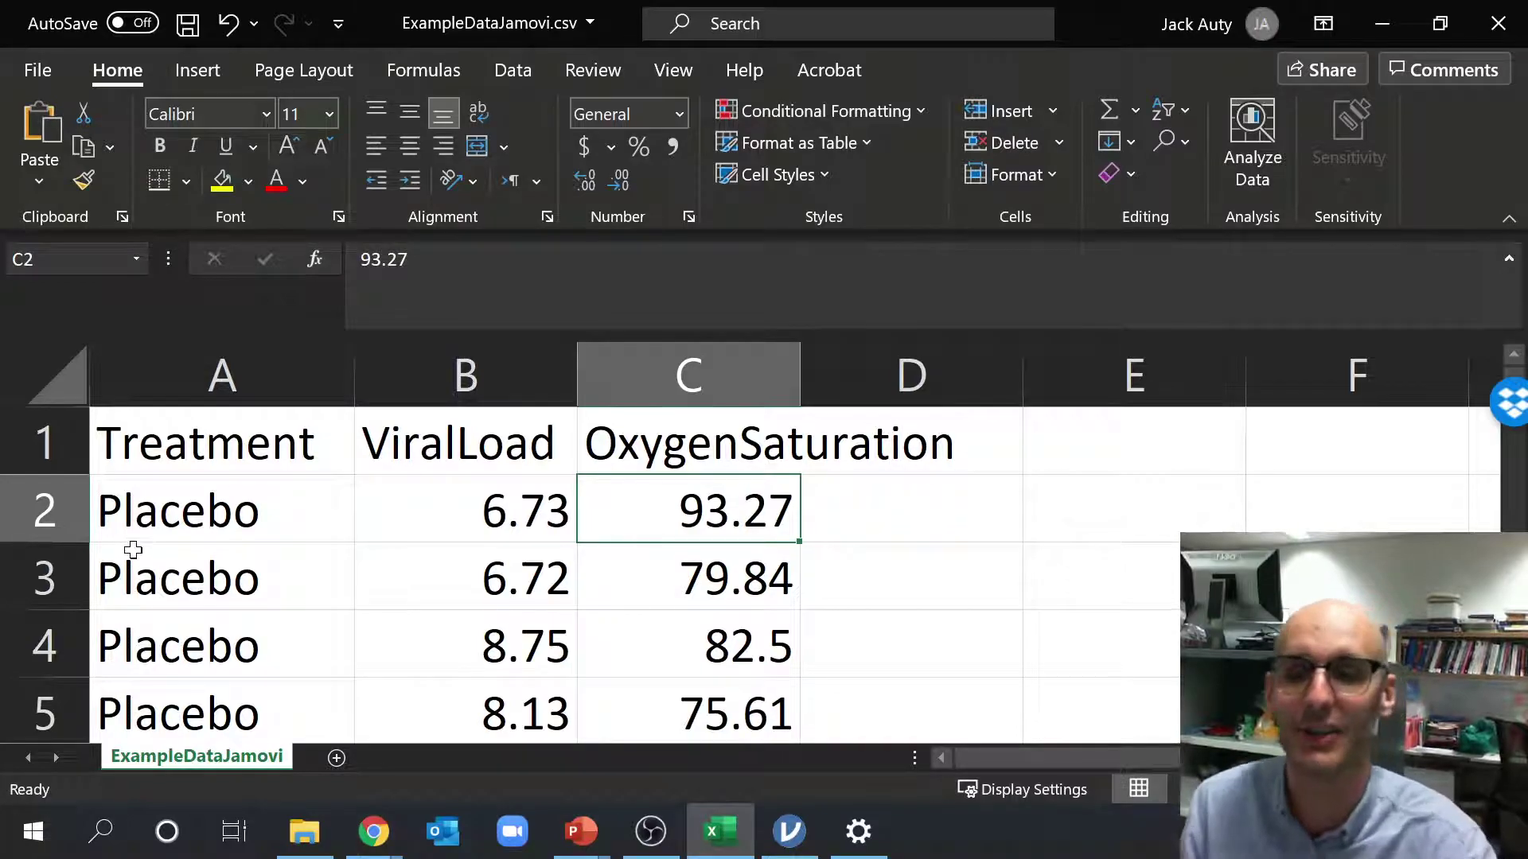
left_click(35, 517)
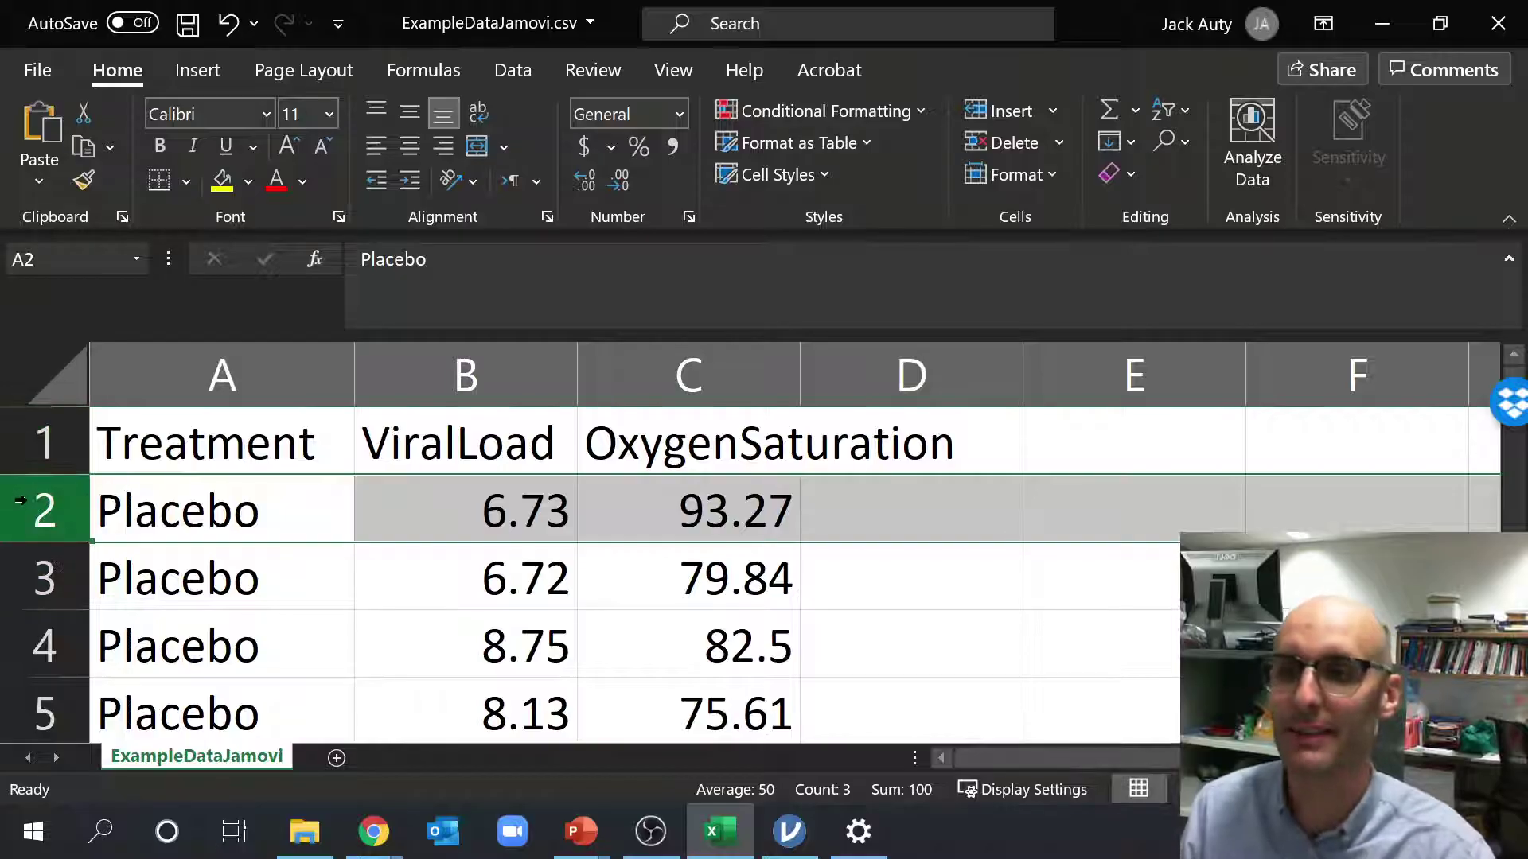
left_click(240, 513)
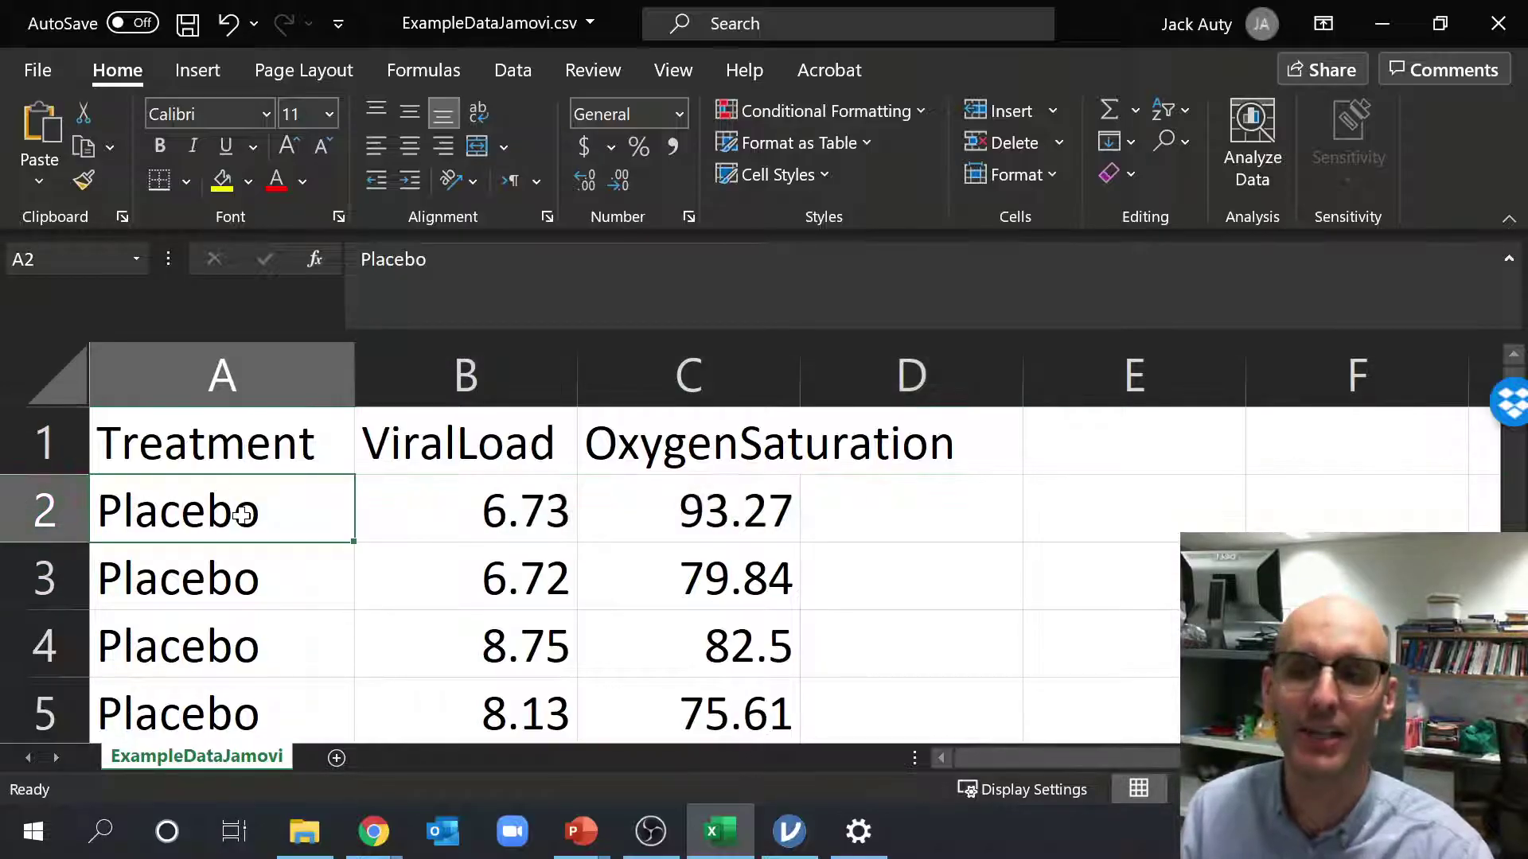
left_click(527, 494)
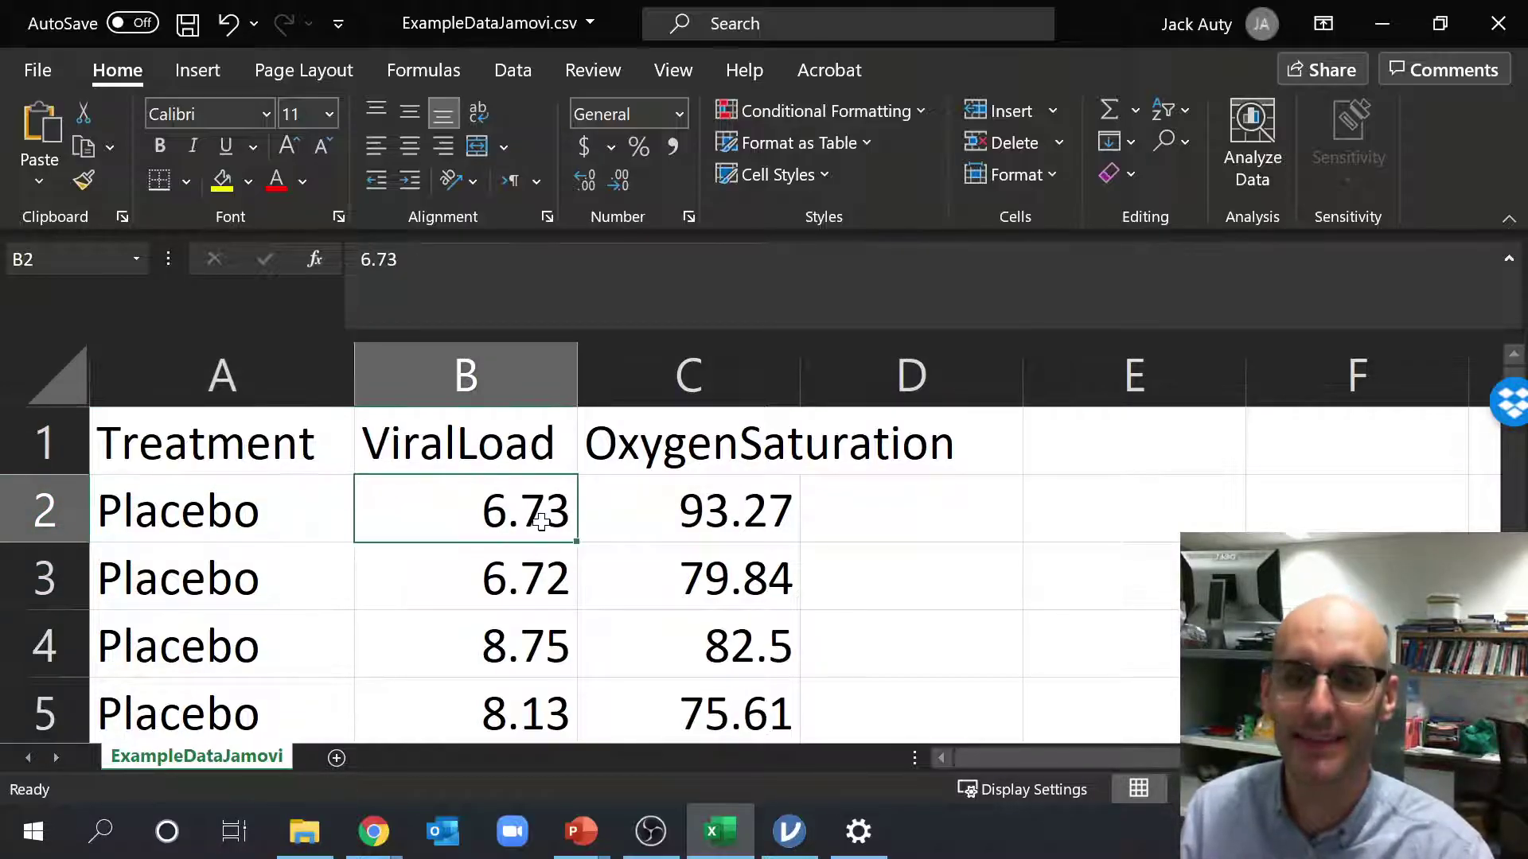
left_click(715, 522)
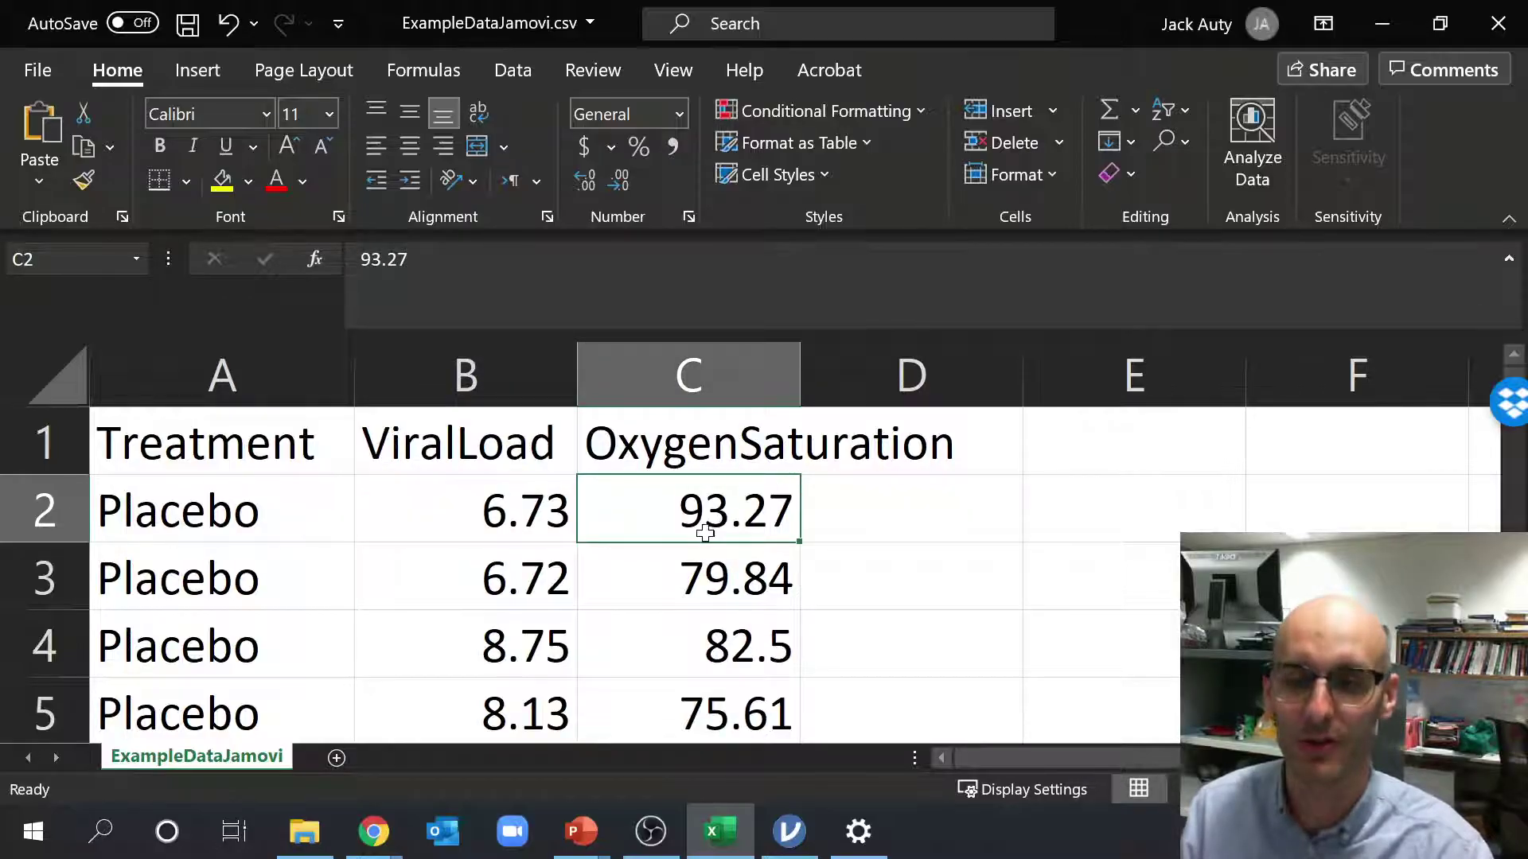
left_click(195, 584)
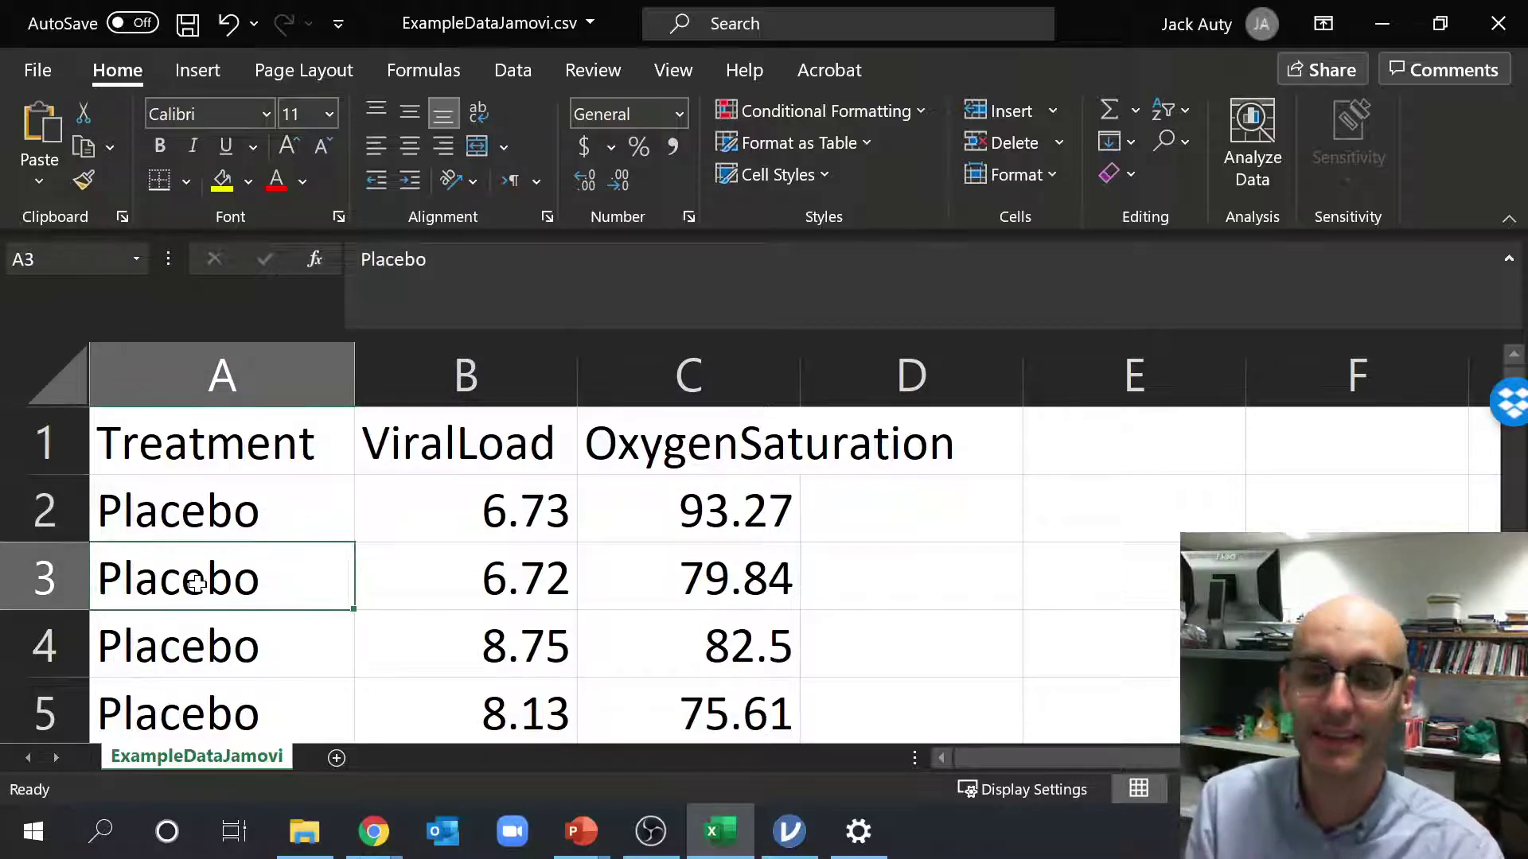
left_click(429, 587)
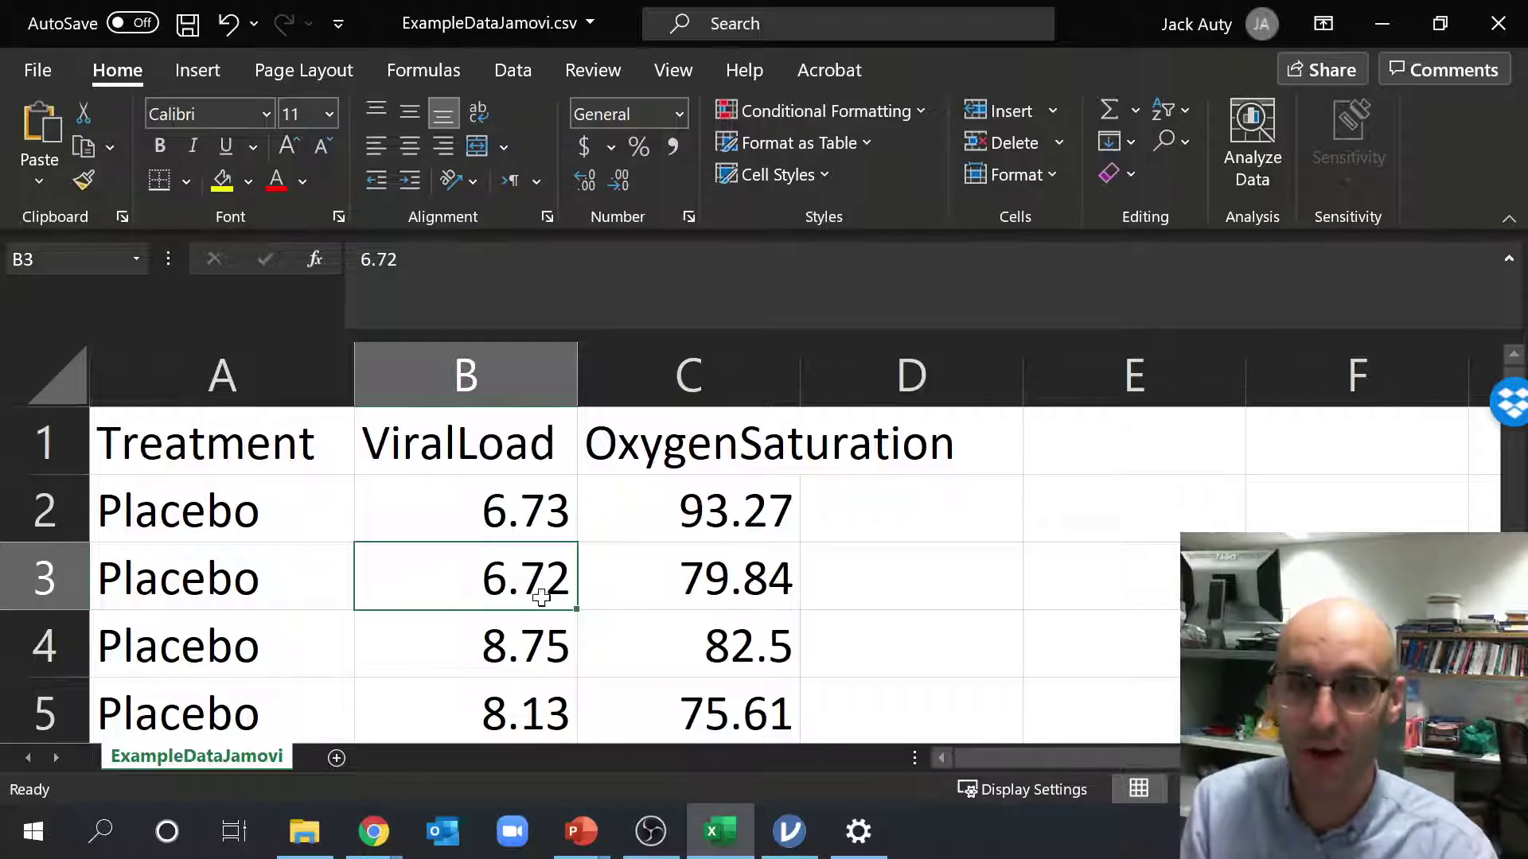
left_click(748, 584)
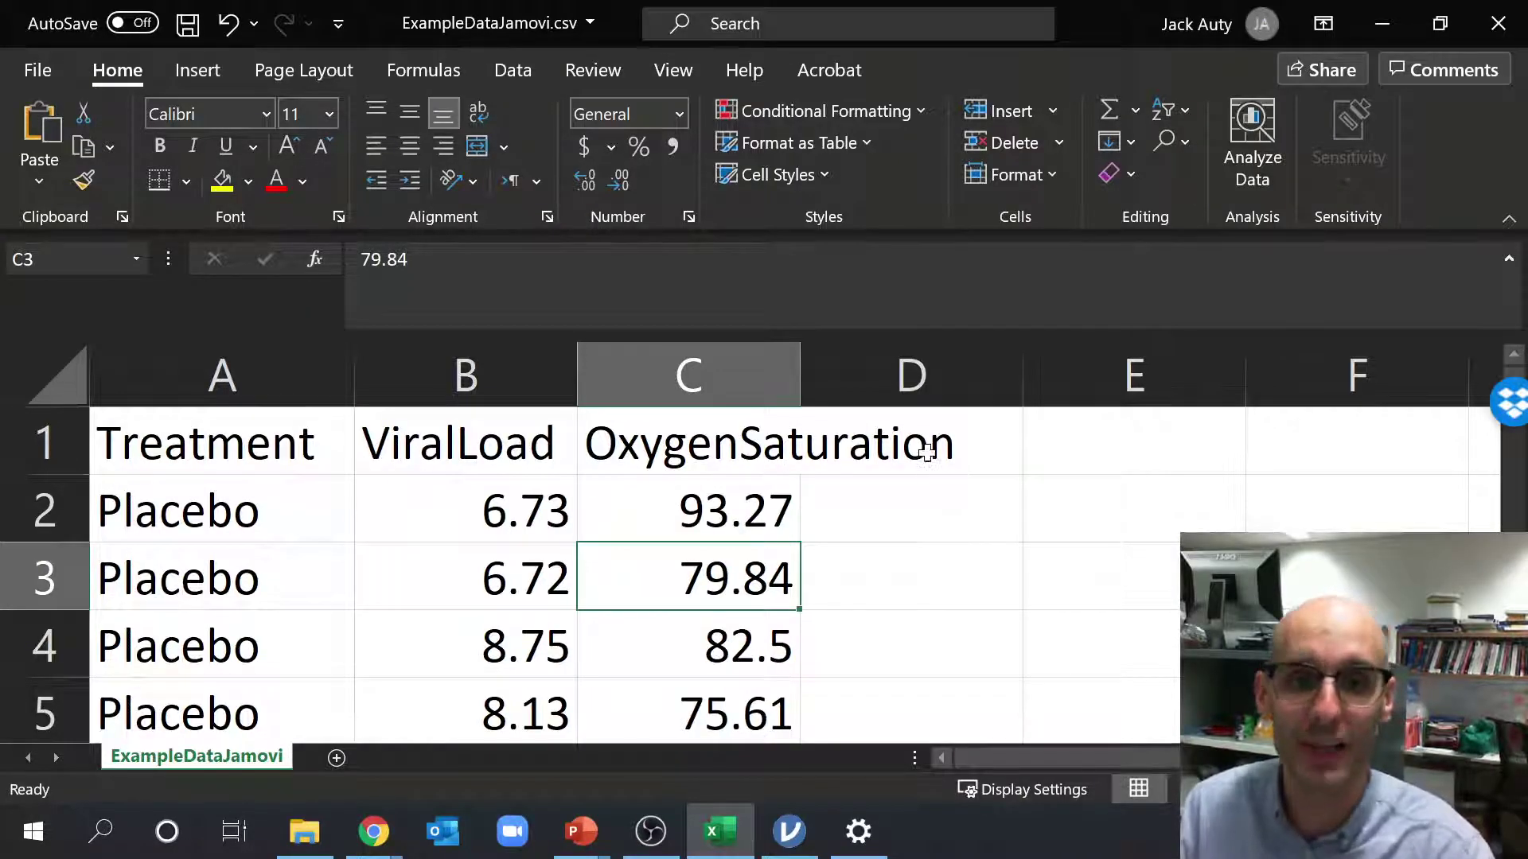
left_click_drag(927, 434, 954, 705)
left_click_drag(1218, 461, 1194, 636)
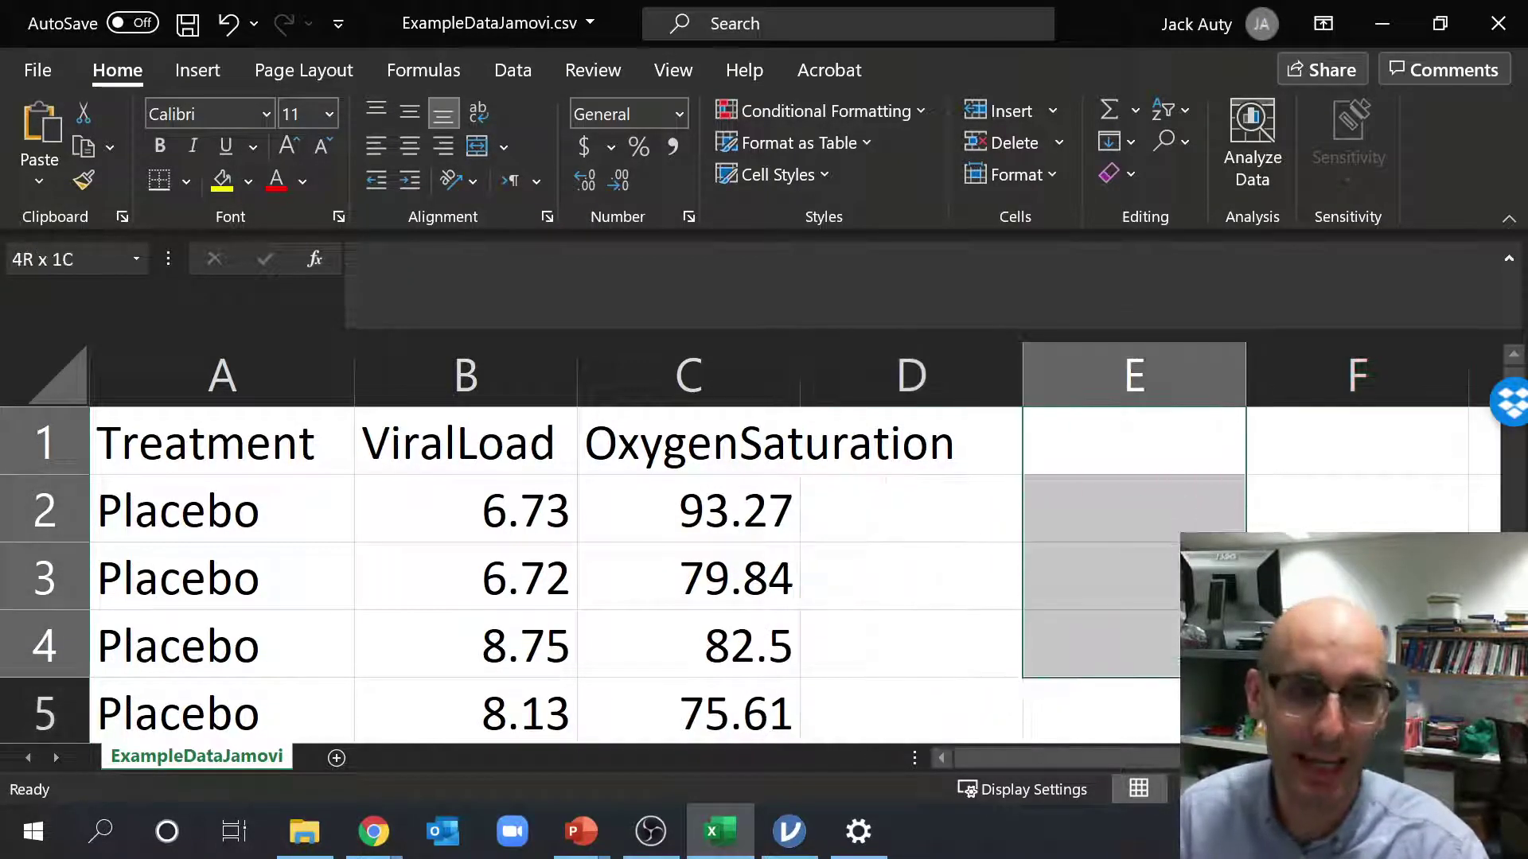
left_click(1351, 476)
left_click(903, 360)
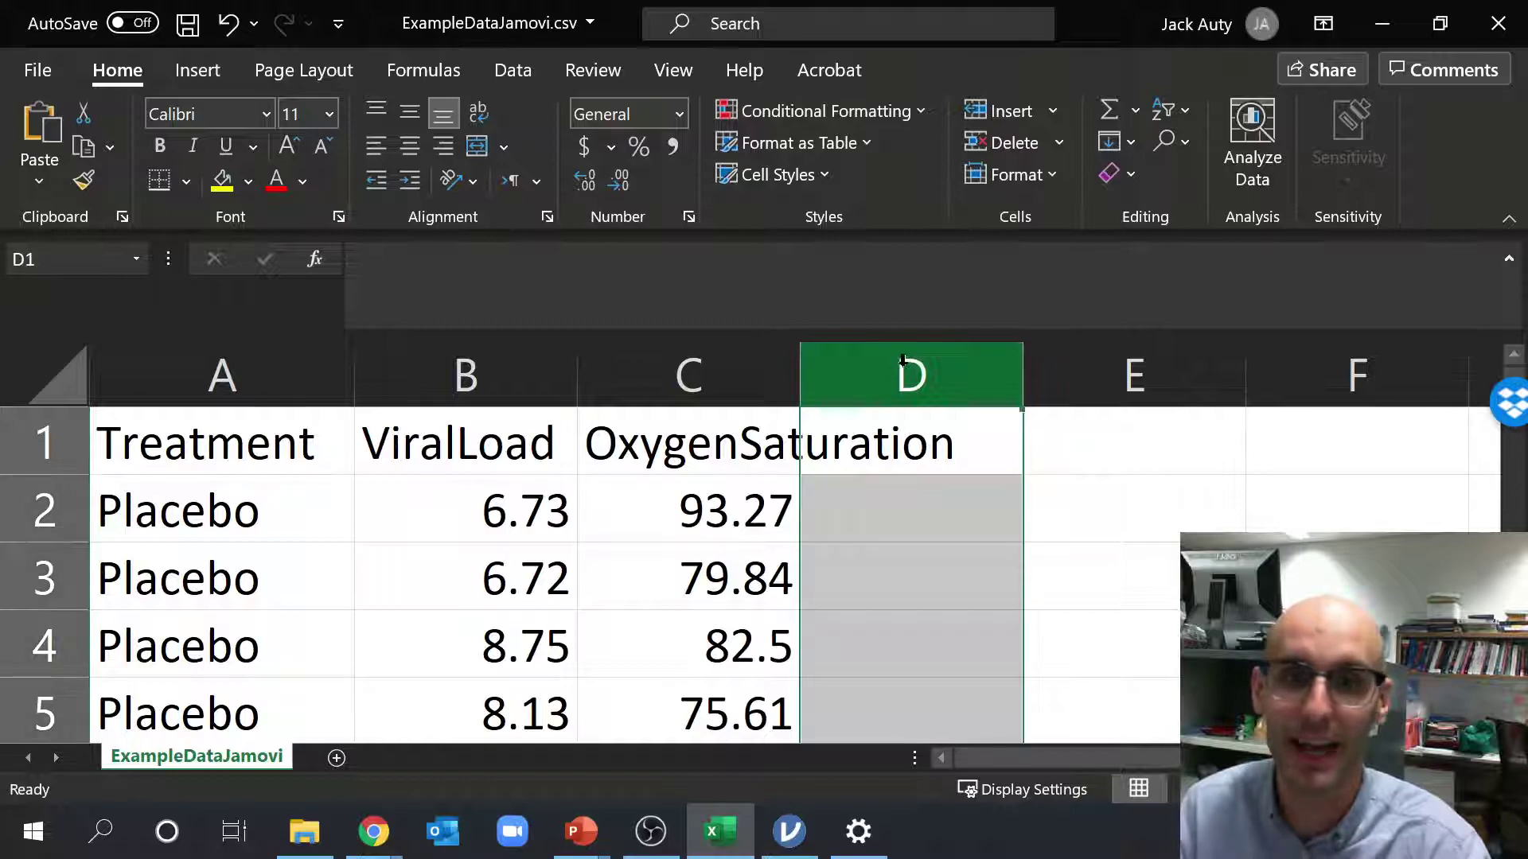
left_click(1131, 359)
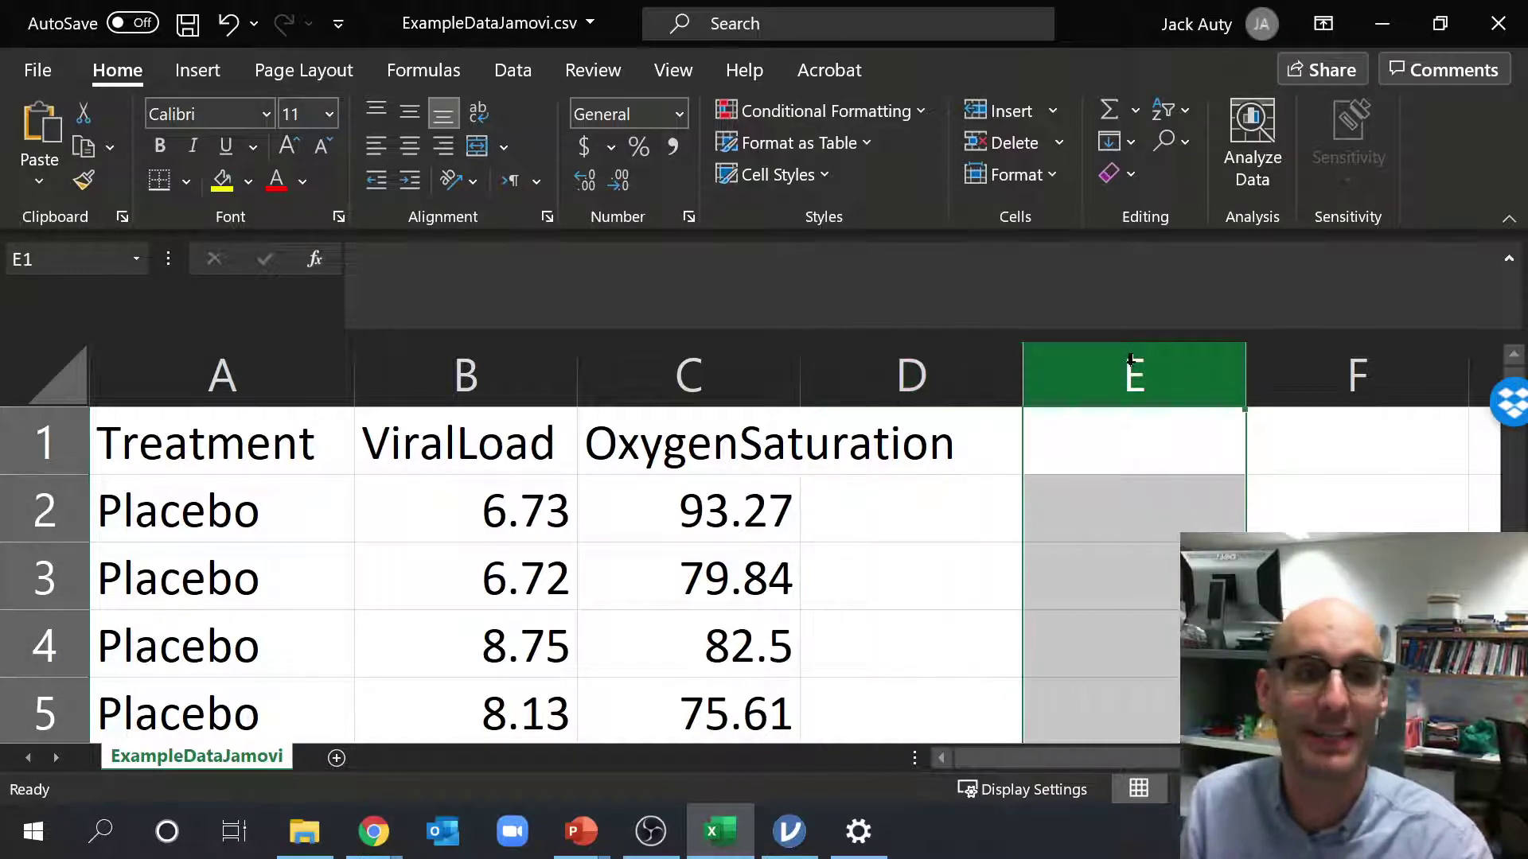
left_click(1257, 374)
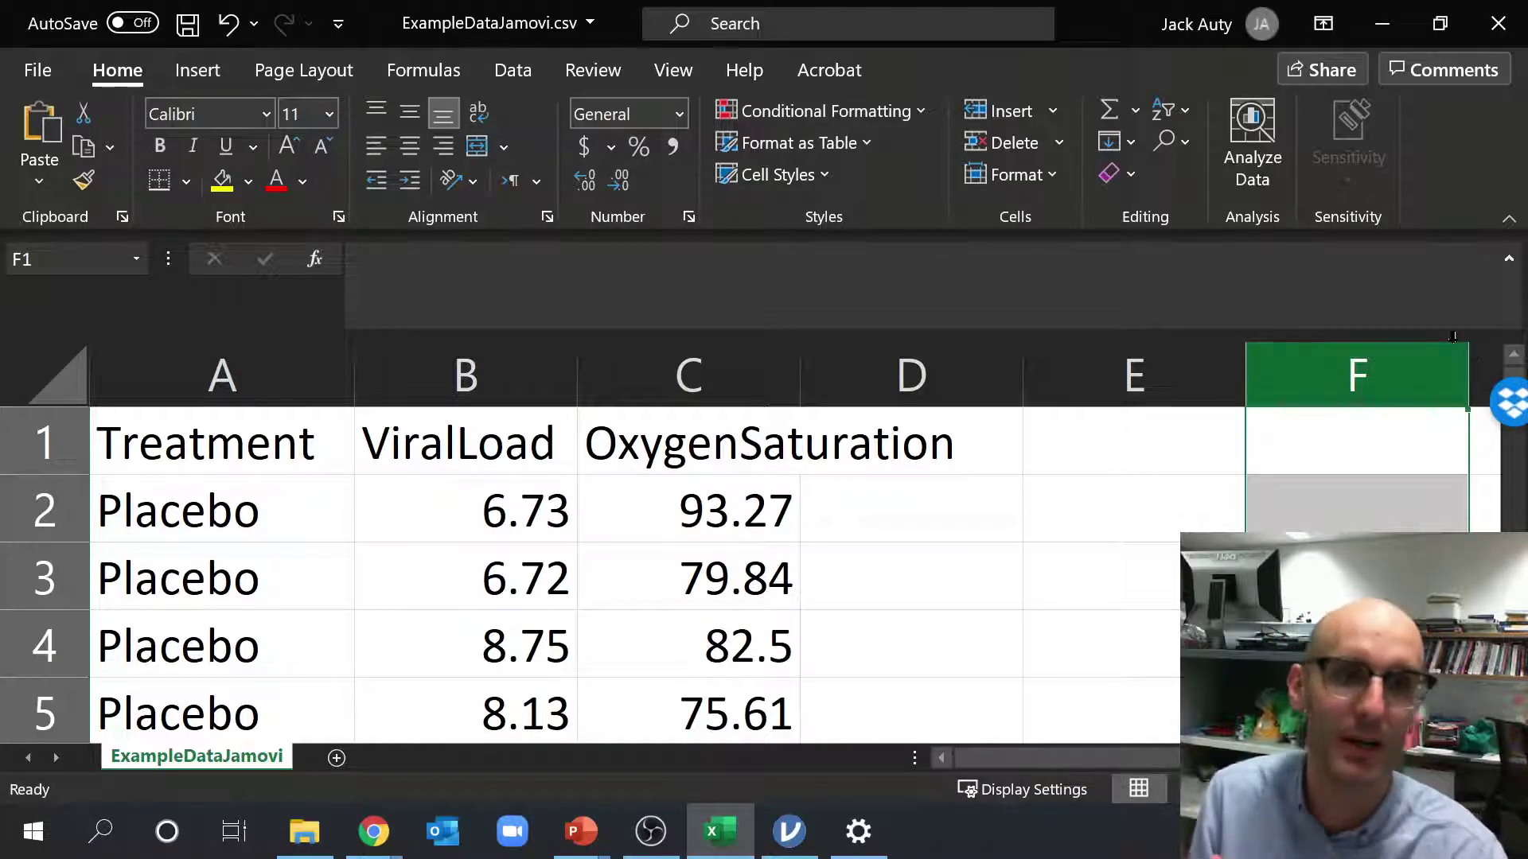
key("Right")
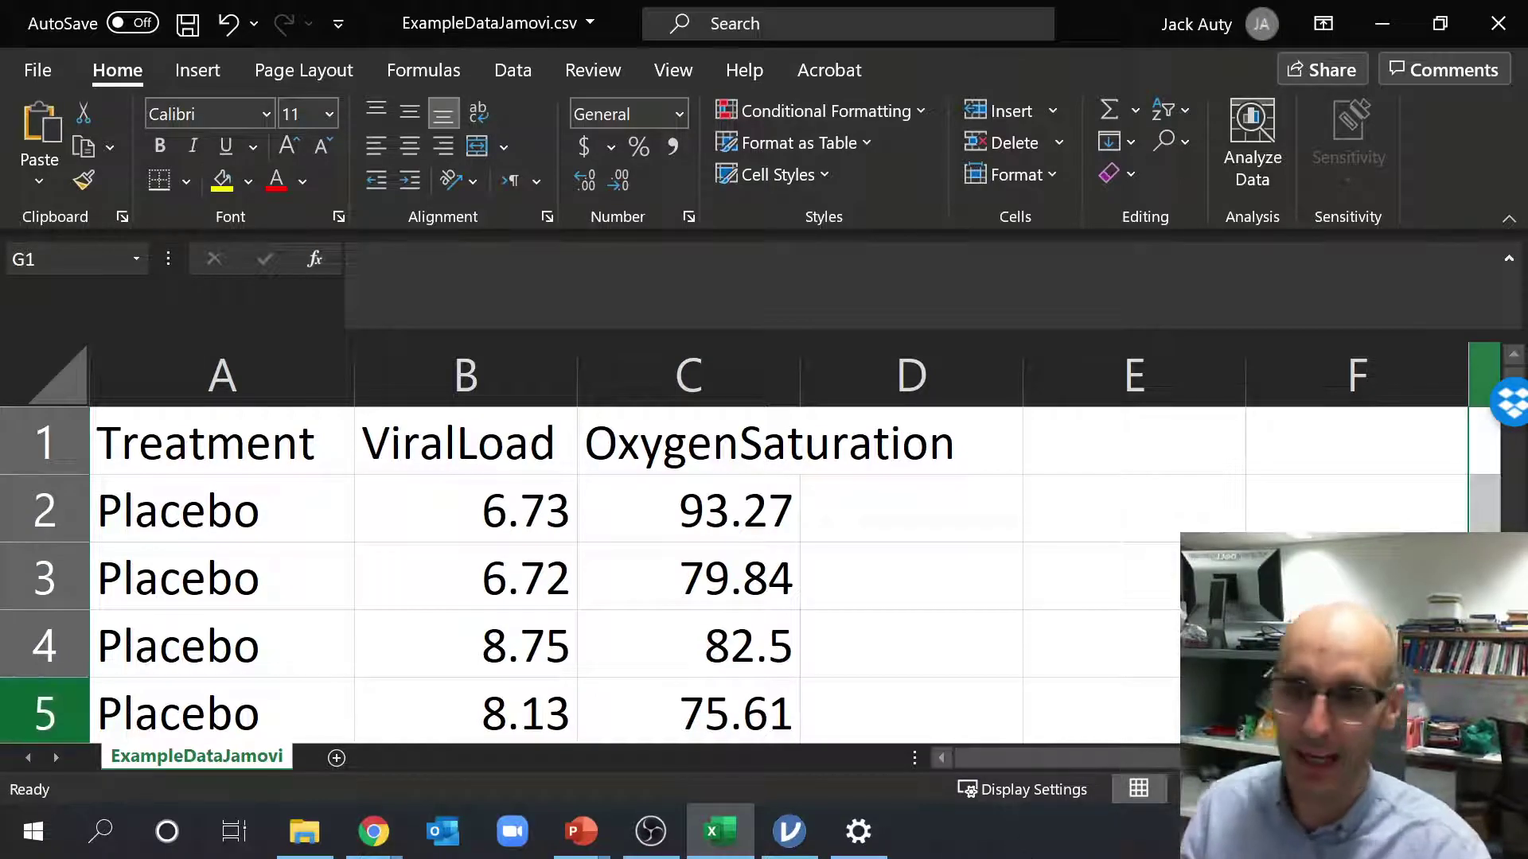
Launch jamovi 1.2.27 by searching 'jam' from the Windows taskbar
left_click(100, 832)
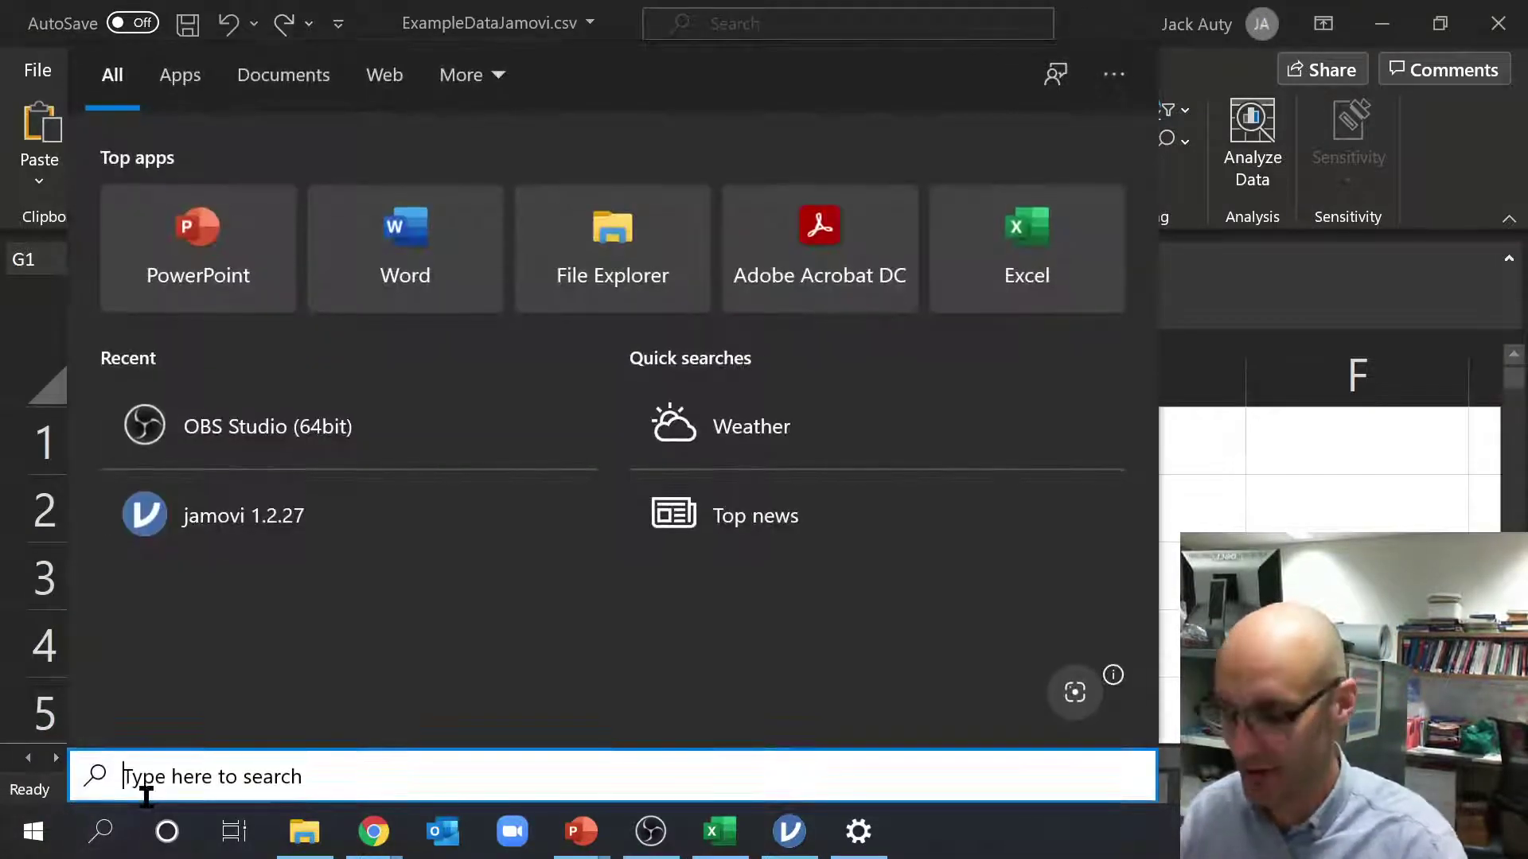
type("jam")
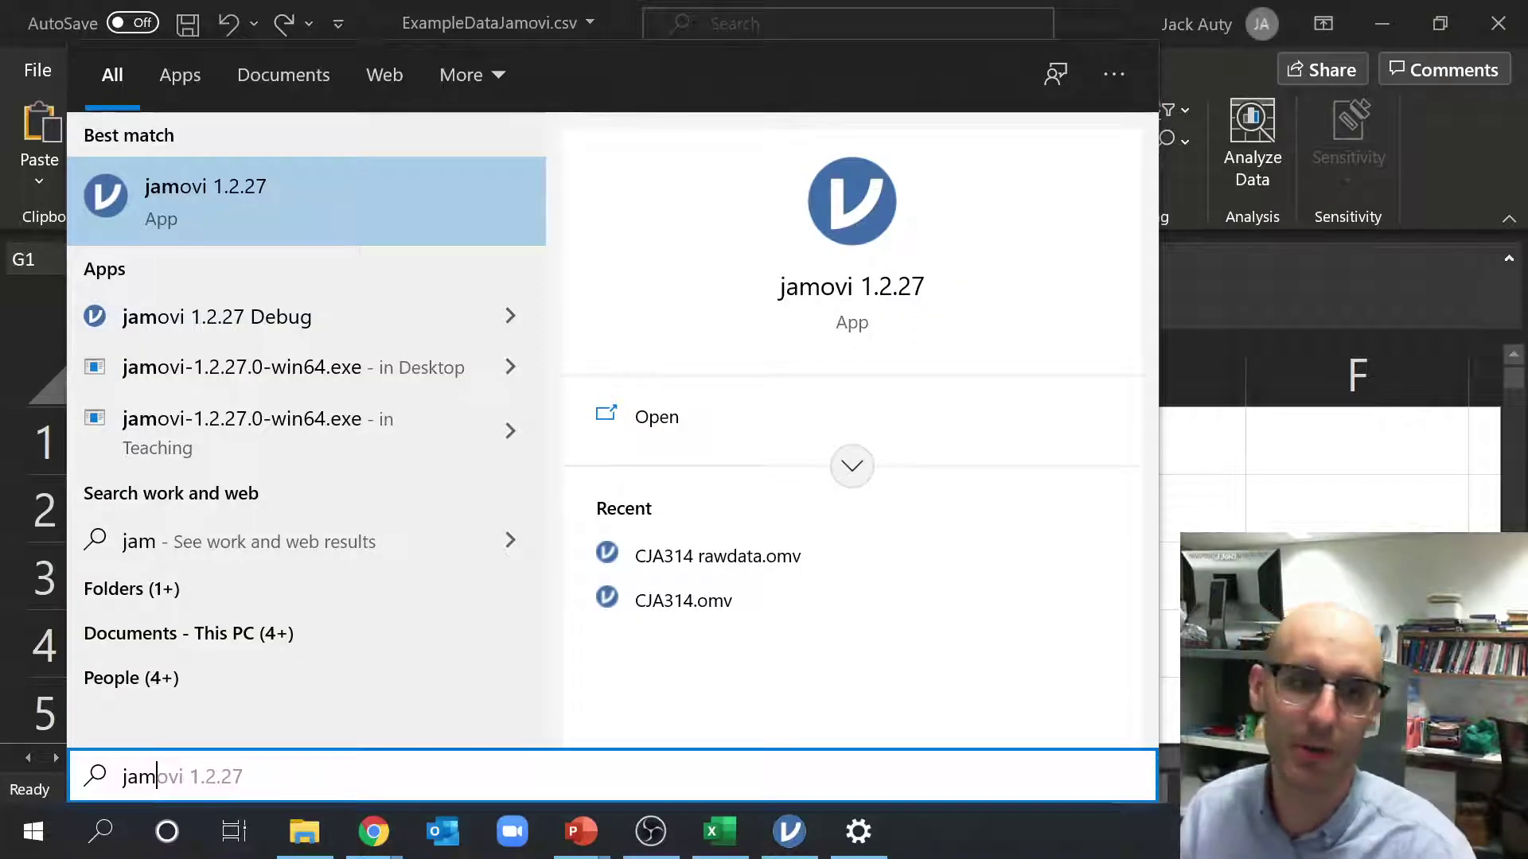
key("Return")
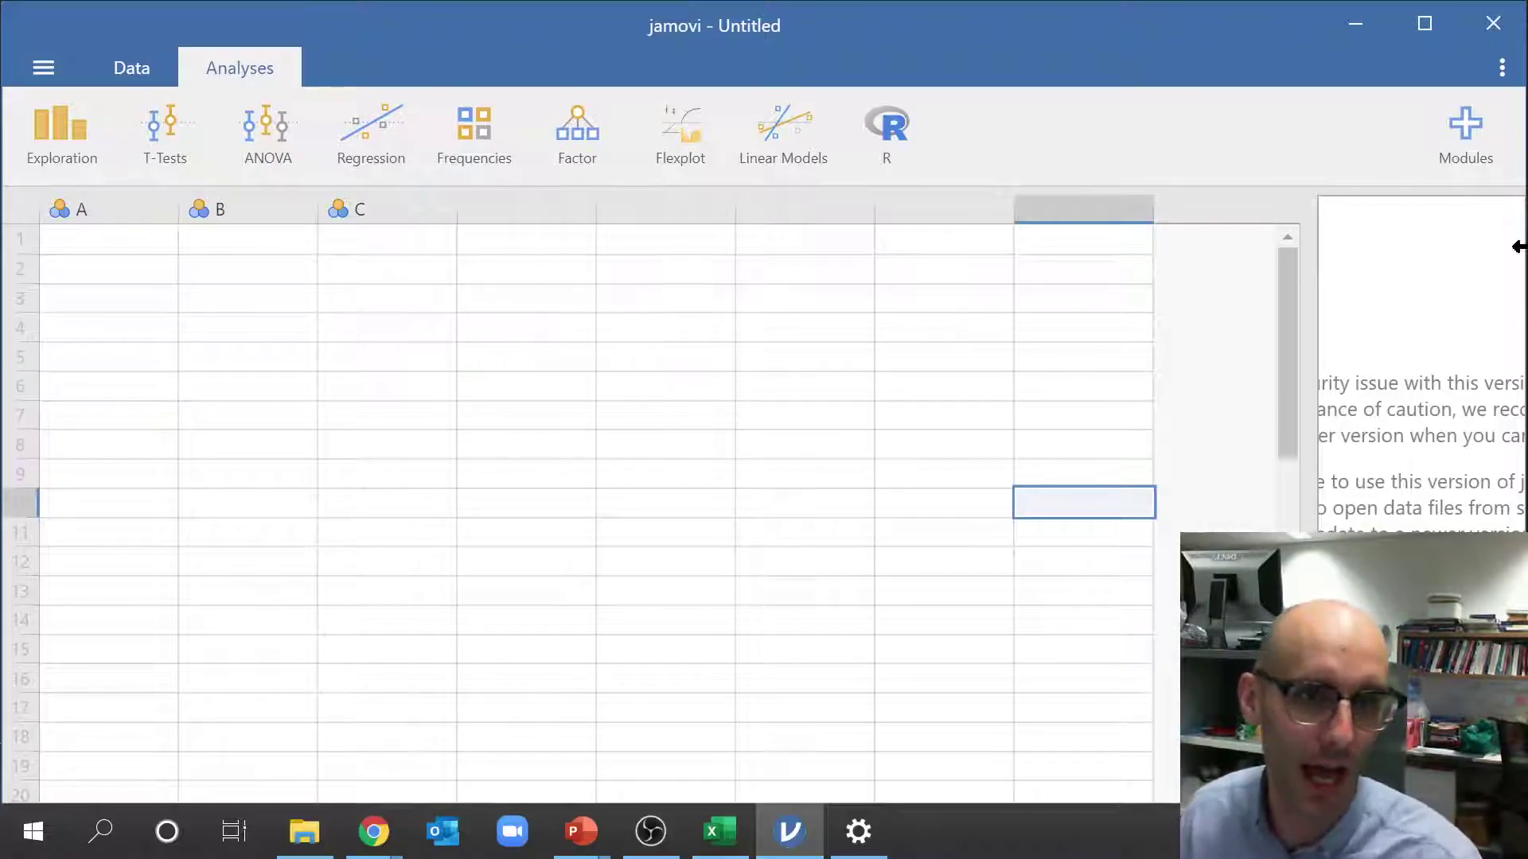
Widen jamovi's results panel to read the security notice, mark empty cells, and return to Excel
left_click_drag(1306, 273, 921, 307)
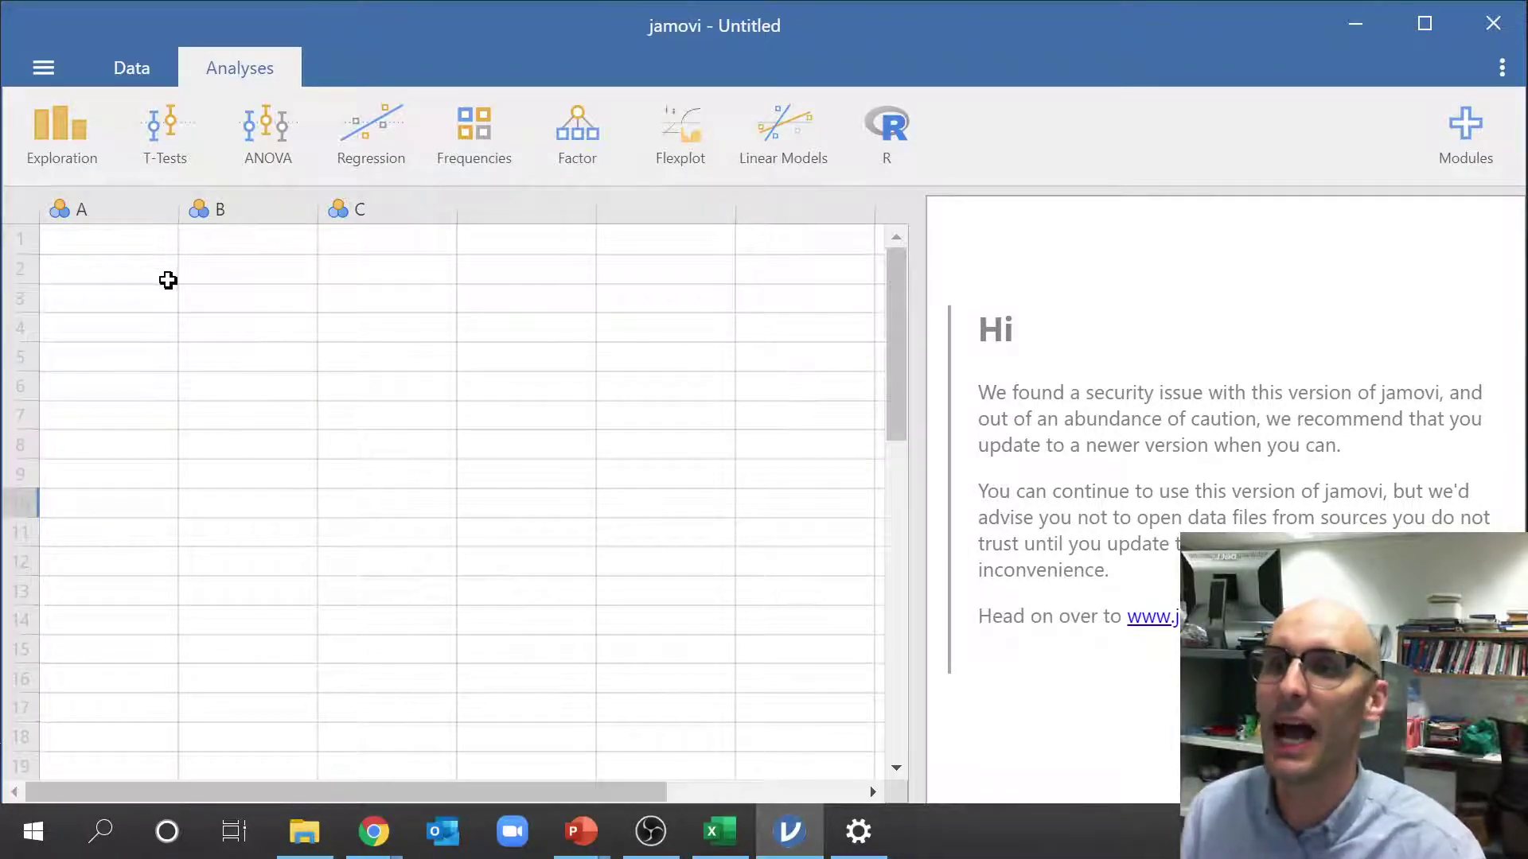
left_click(168, 279)
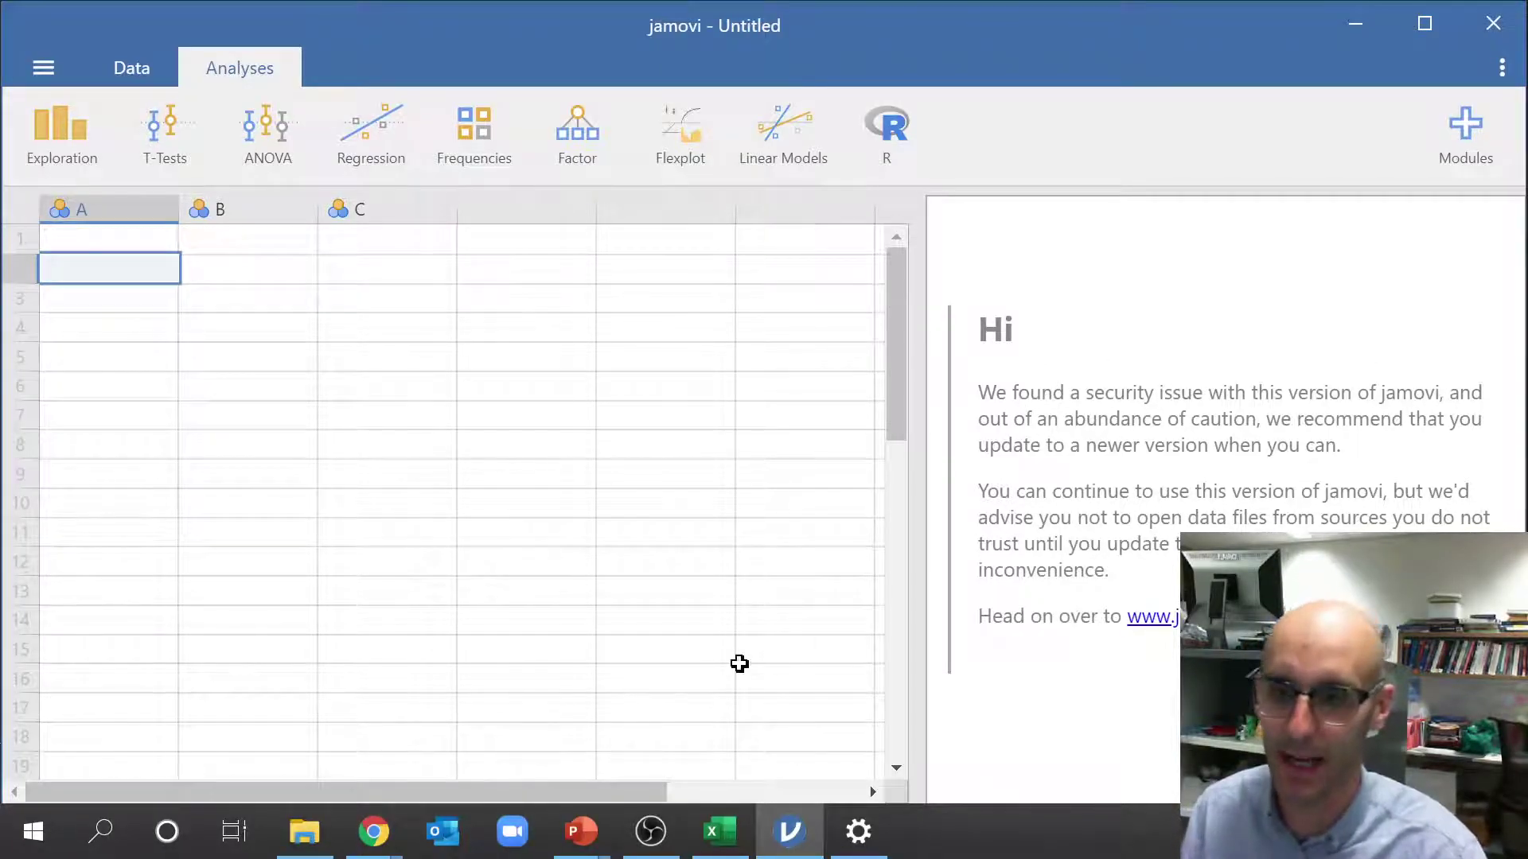
left_click_drag(100, 246, 306, 653)
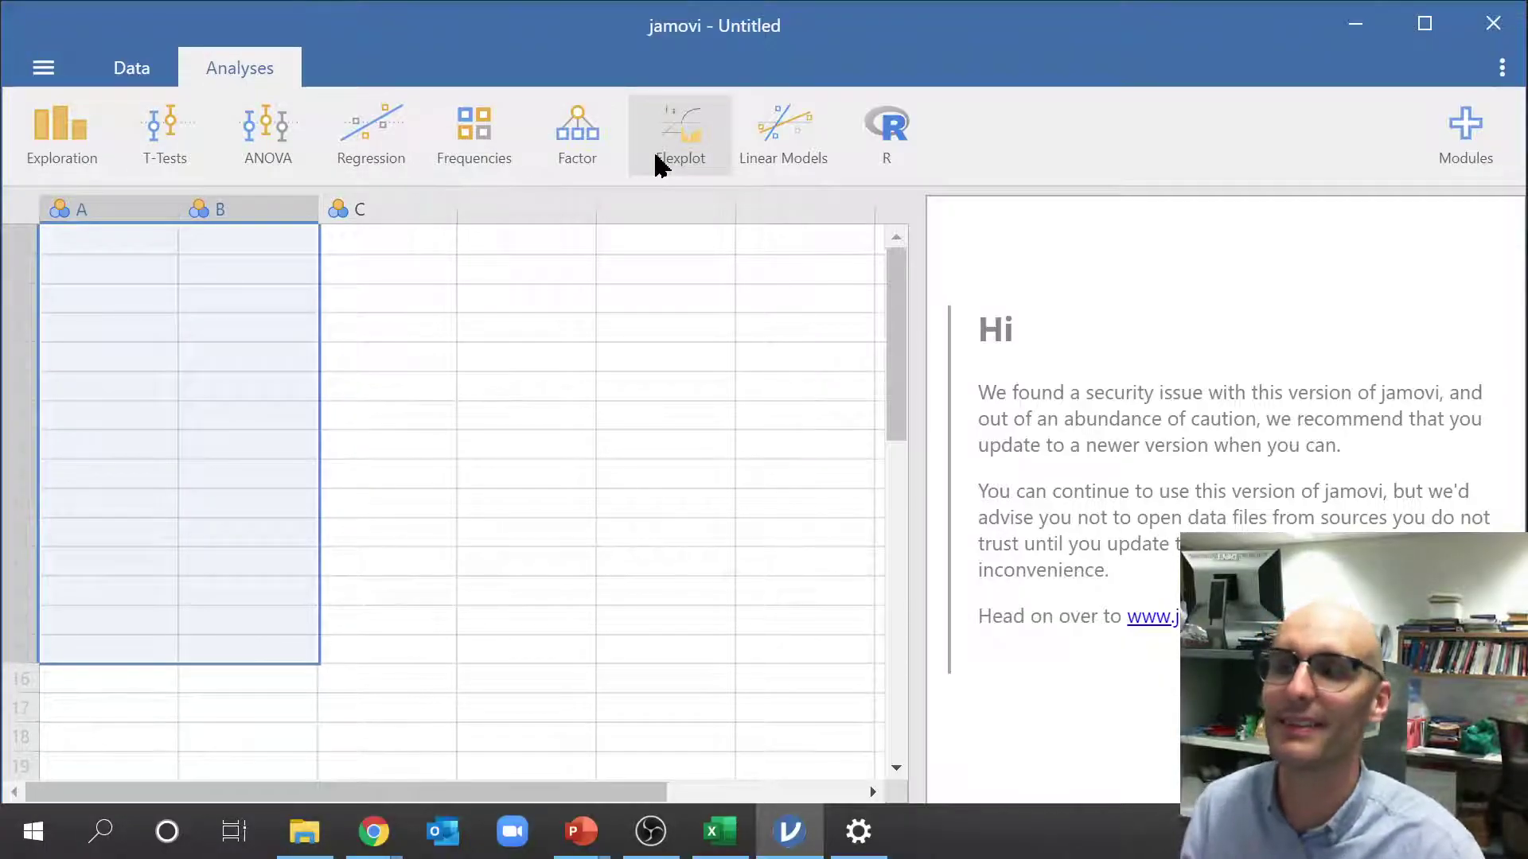
left_click(720, 831)
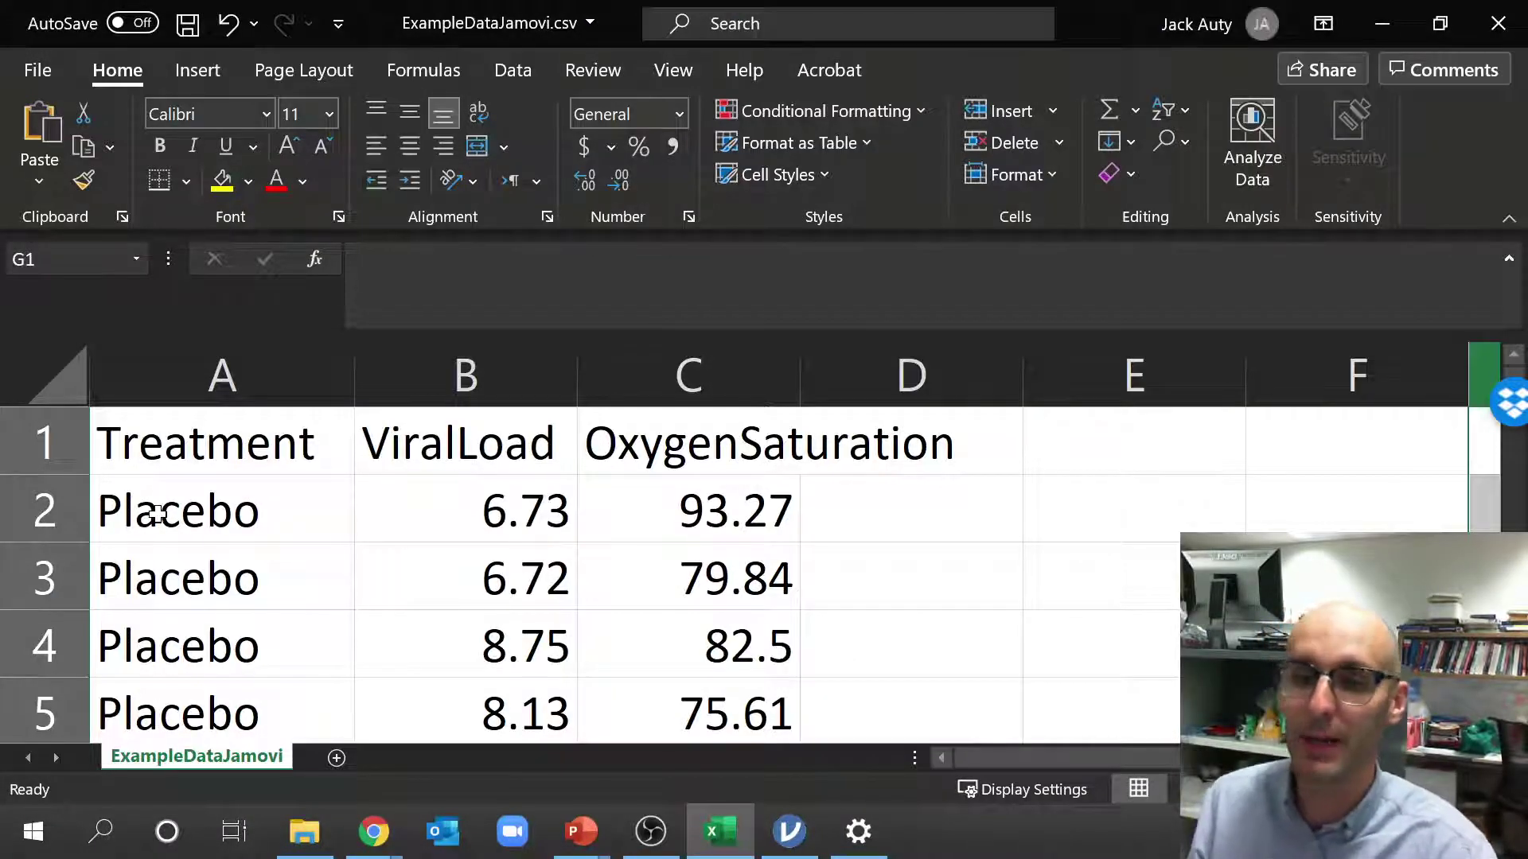
Copy Excel range A2 to C200, leaving out the header row
left_click_drag(162, 515, 614, 705)
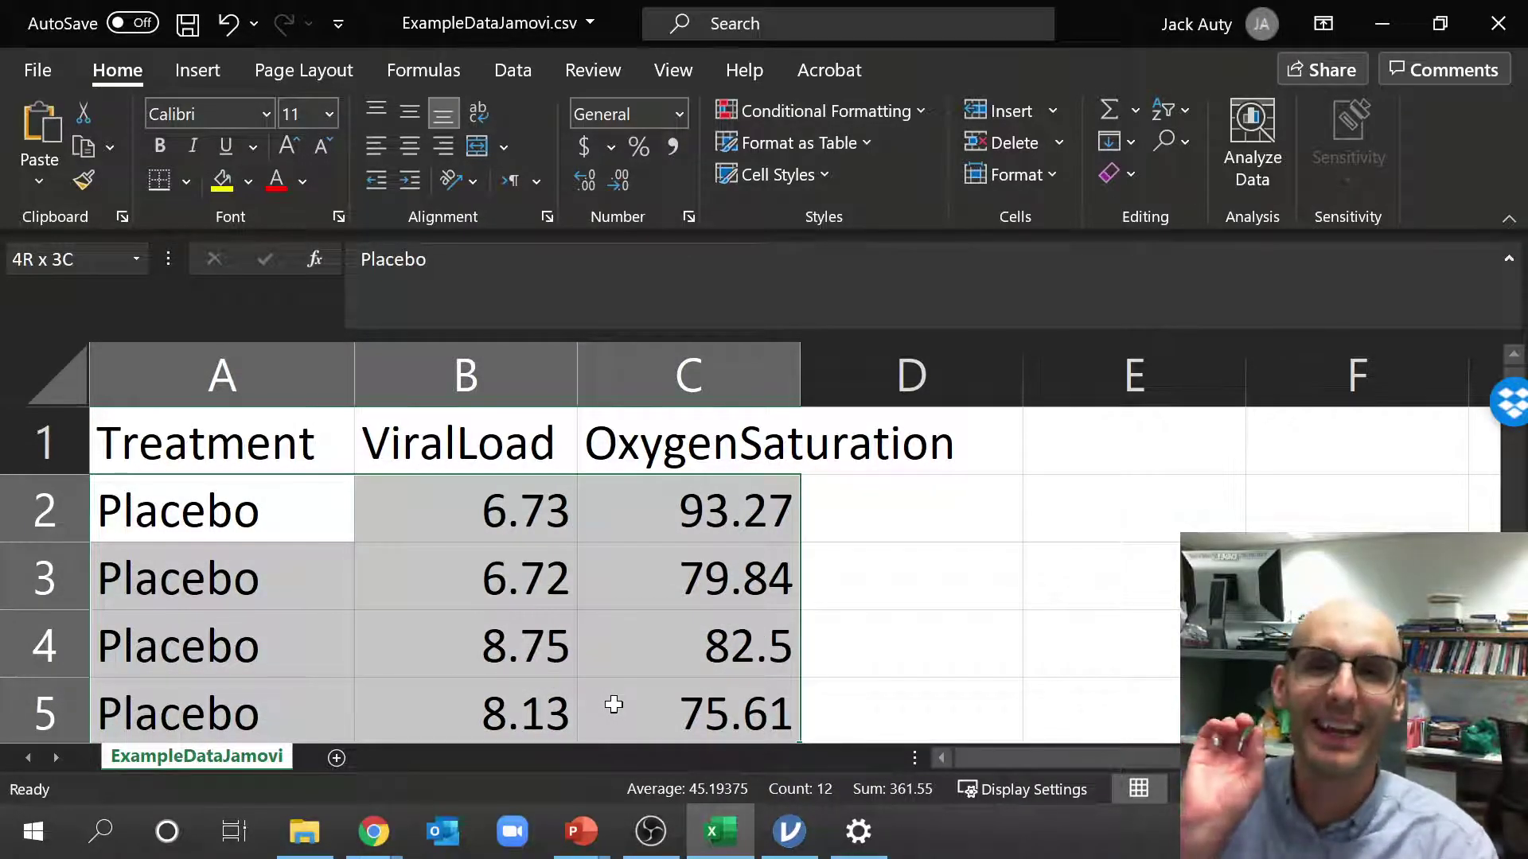
left_click_drag(614, 704, 648, 552)
key("ctrl+c")
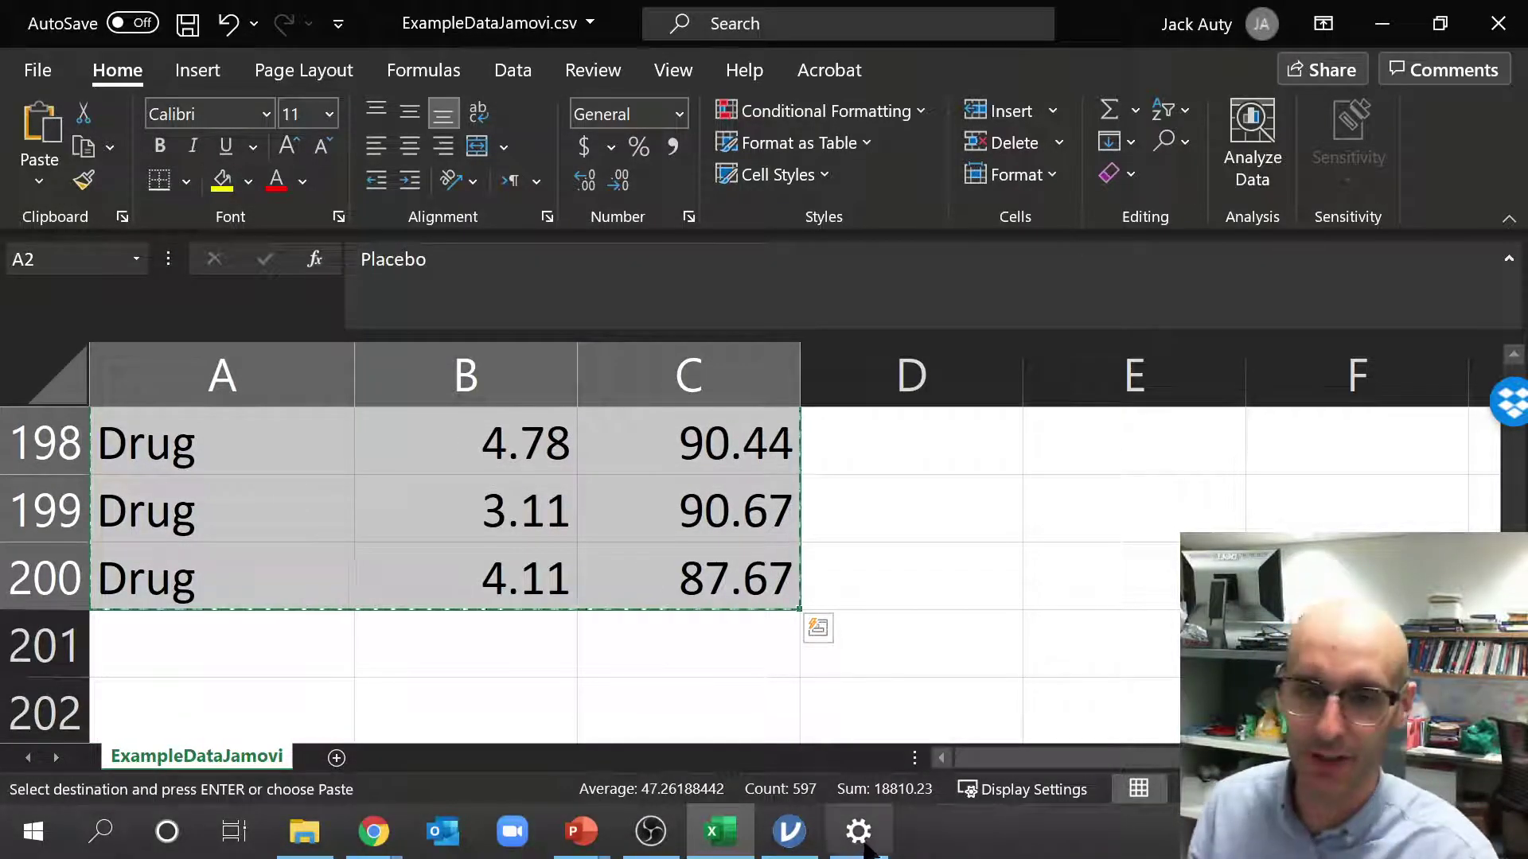
left_click(786, 827)
Paste the copied data into jamovi starting at cell A1, then select column A
left_click(90, 241)
key("ctrl+v")
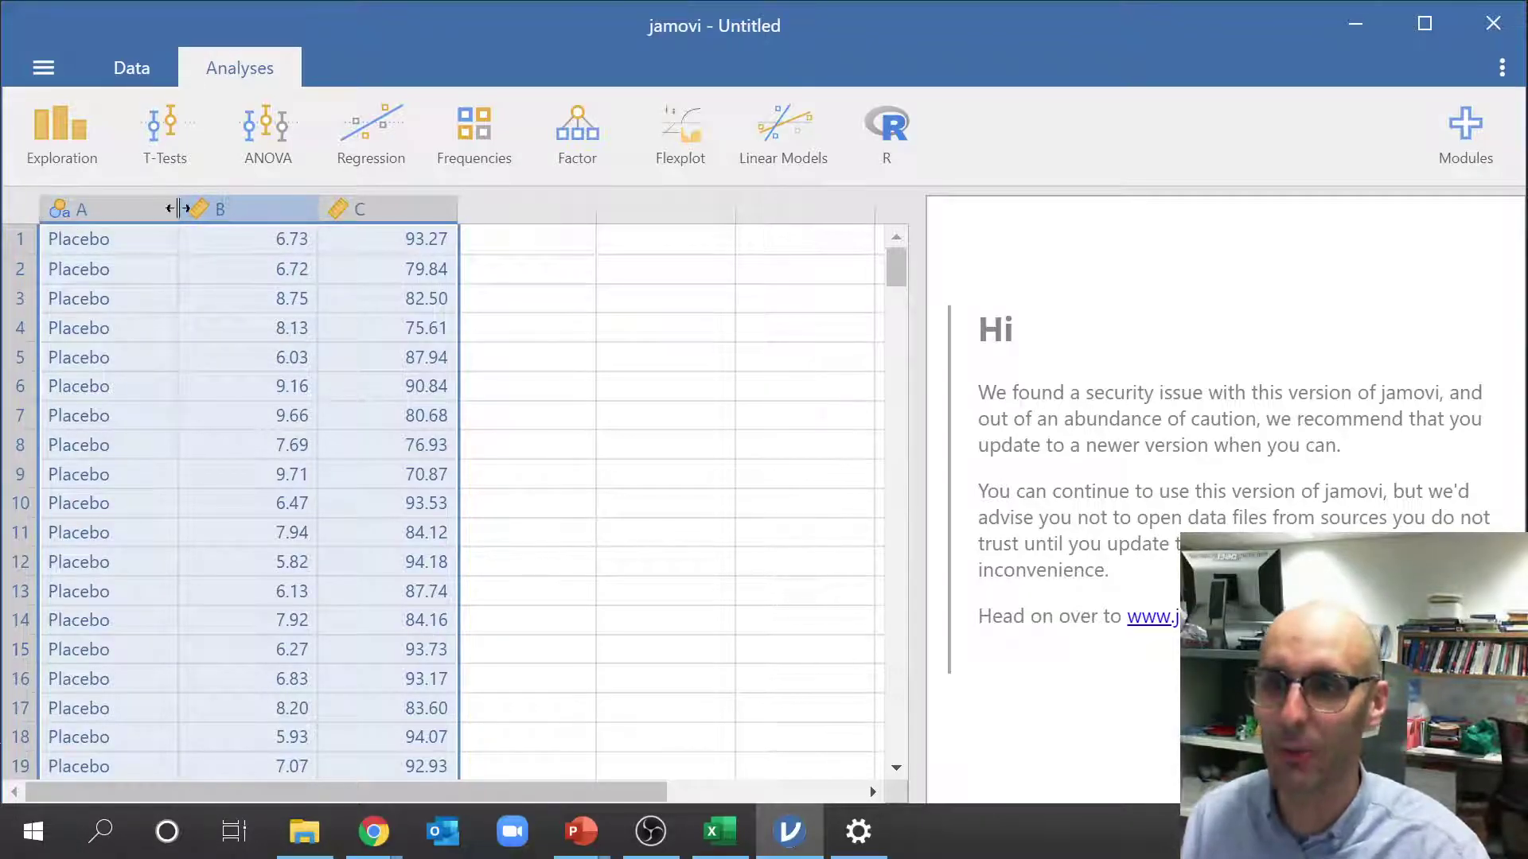
left_click(74, 211)
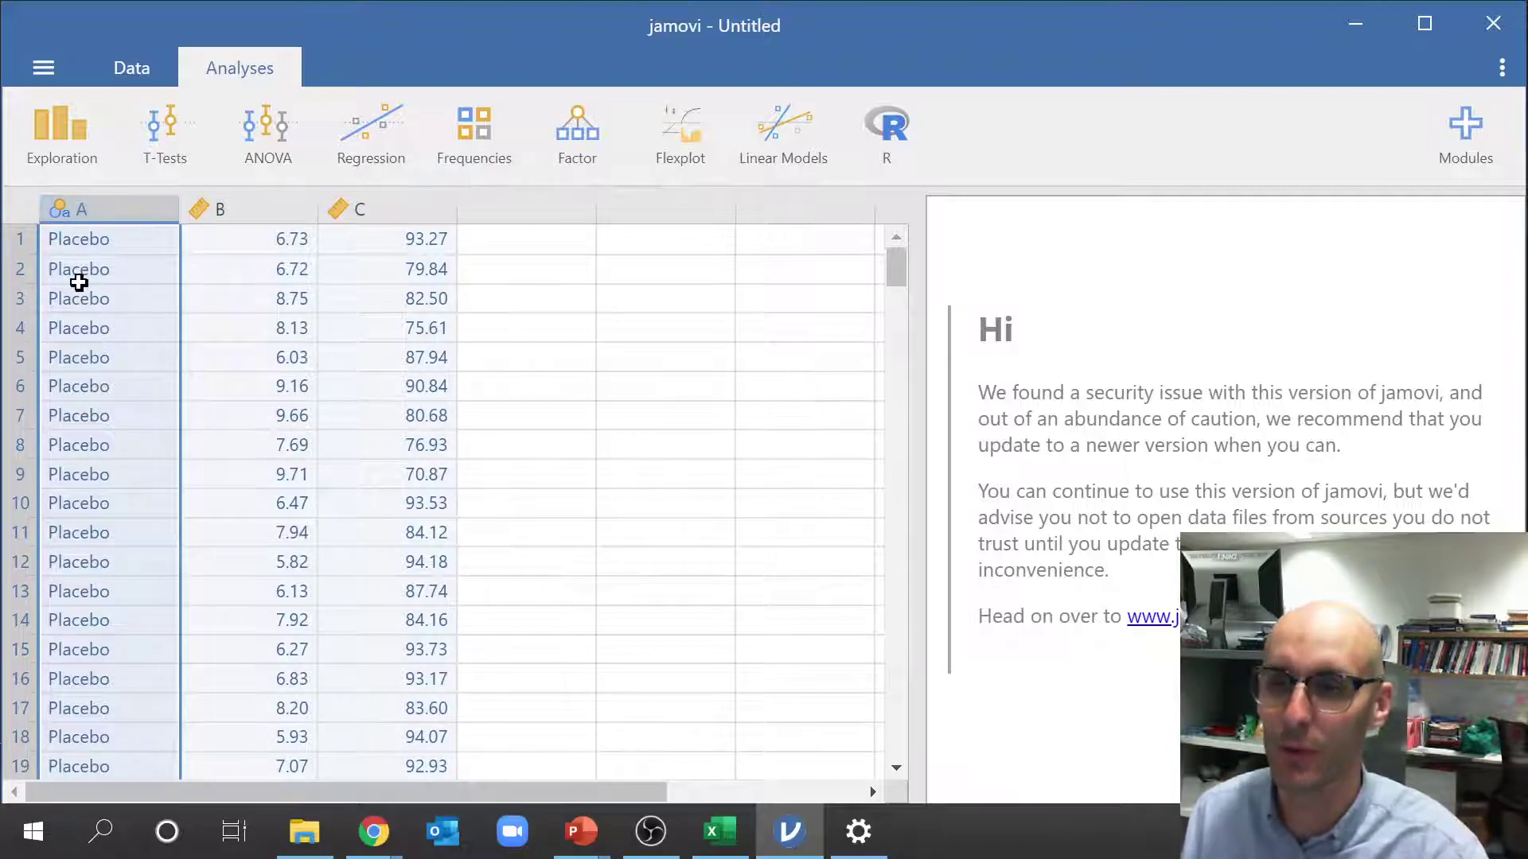
Rename column A to 'Treatment', keeping its measure type Nominal
double_click(112, 209)
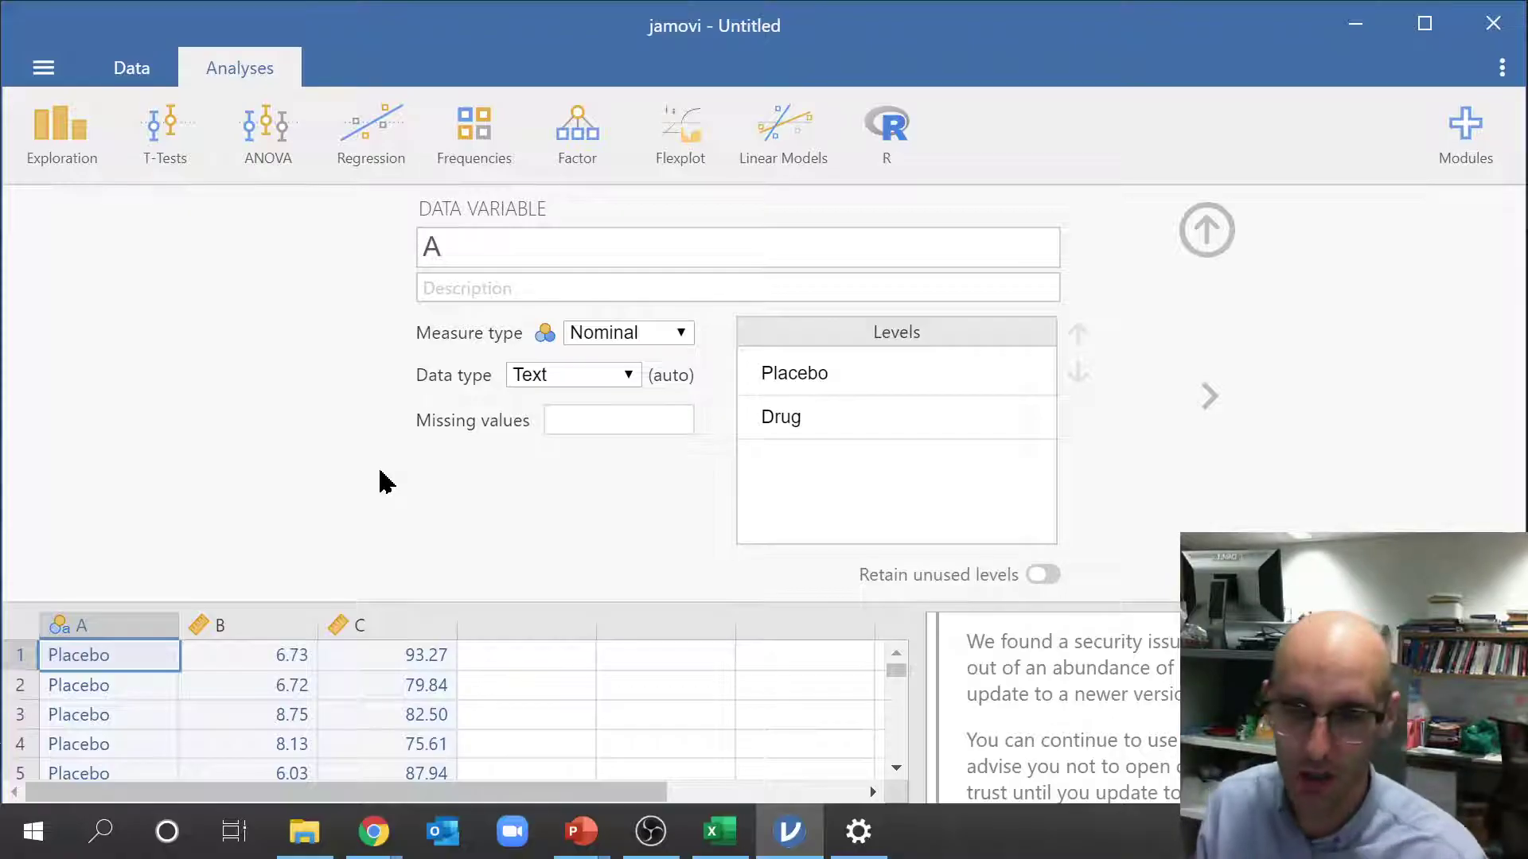
left_click(648, 332)
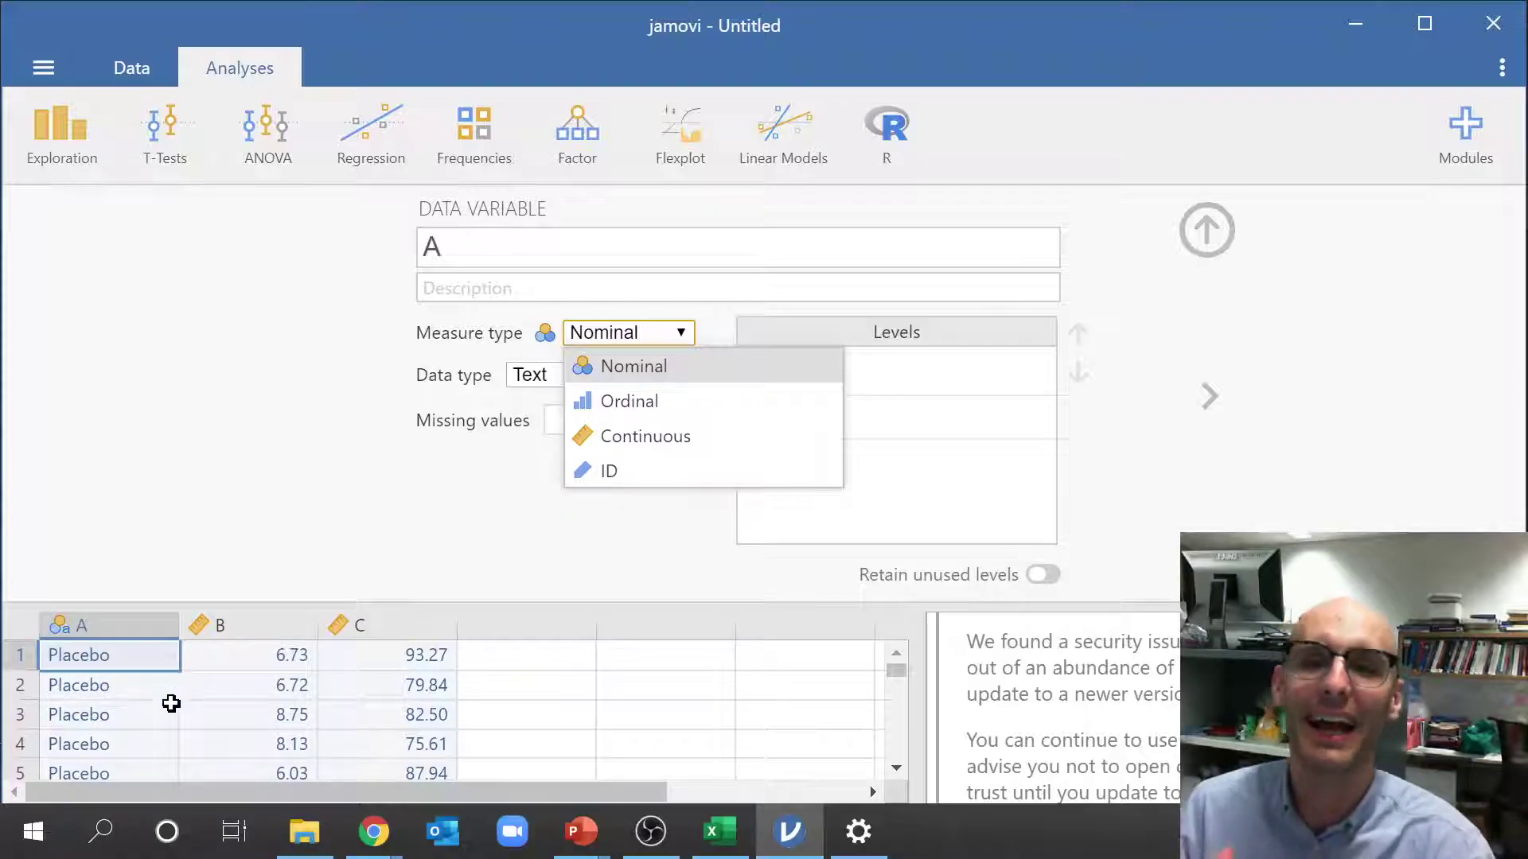
left_click(485, 264)
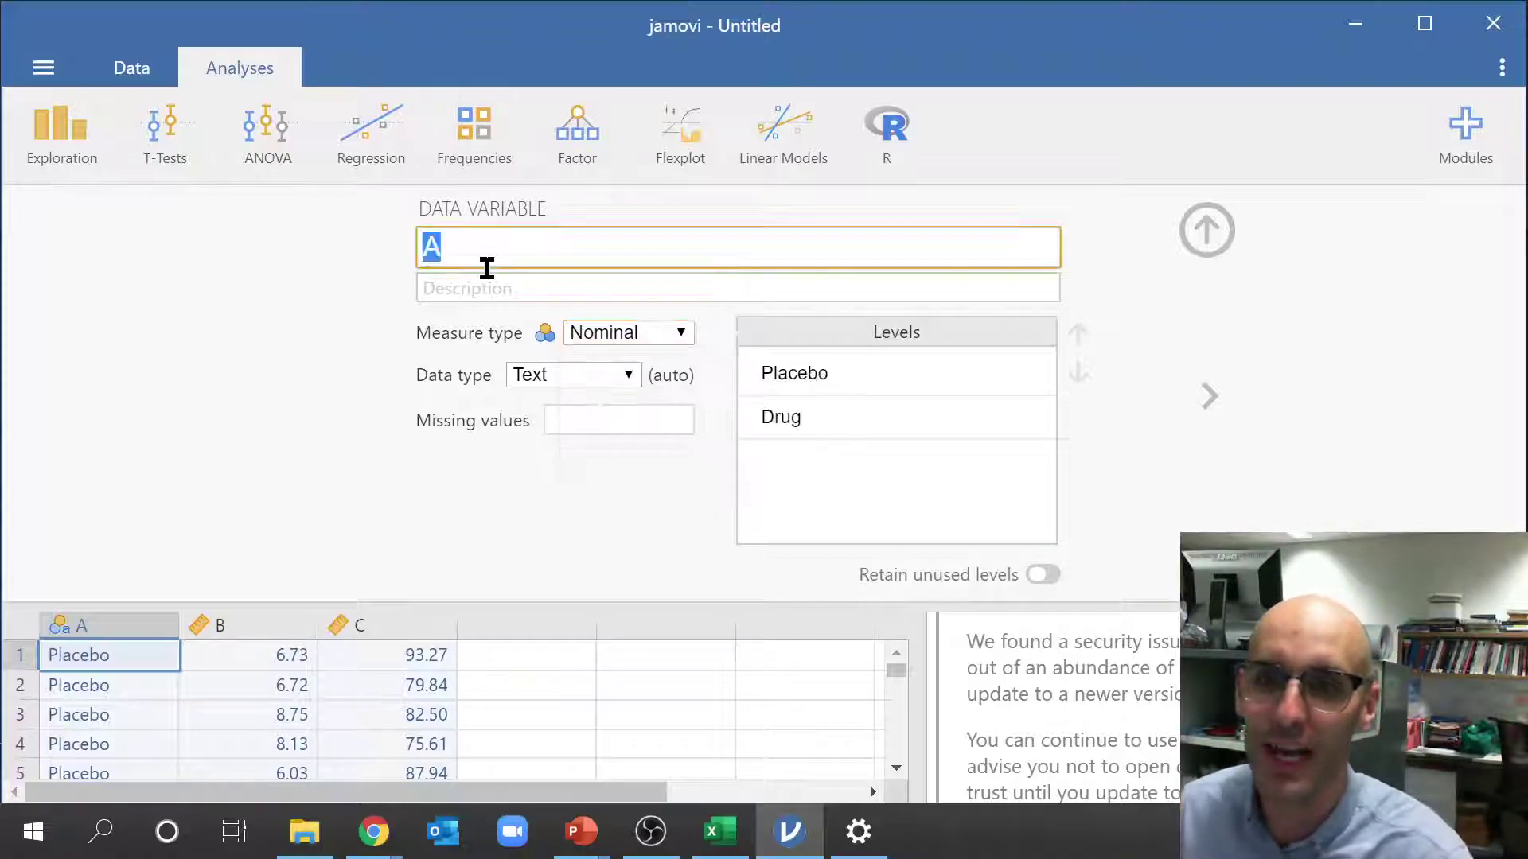
left_click(78, 619)
left_click(419, 256)
type("Treatment")
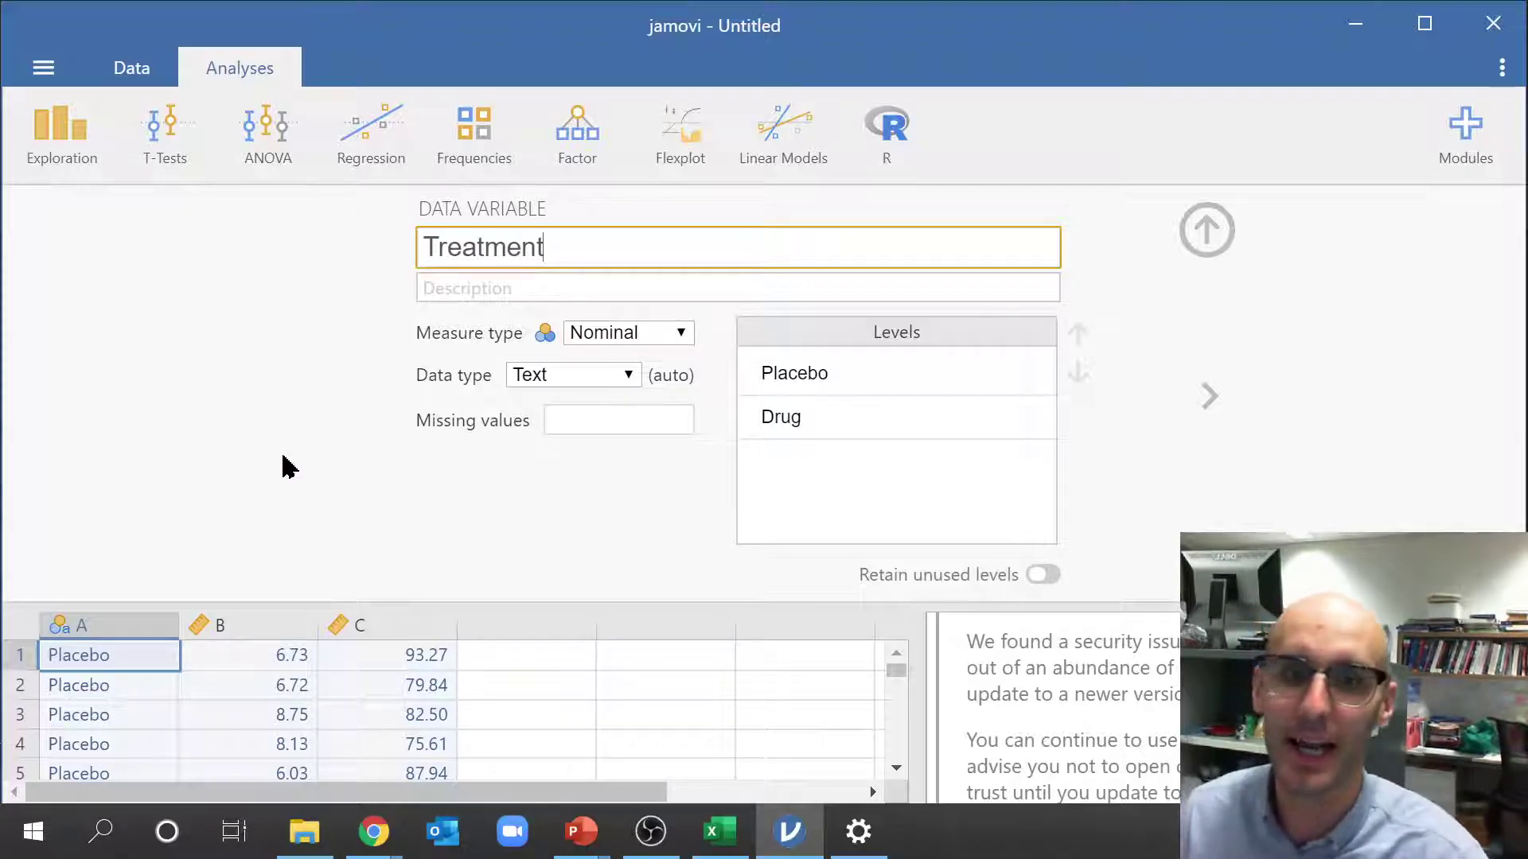
key("Return")
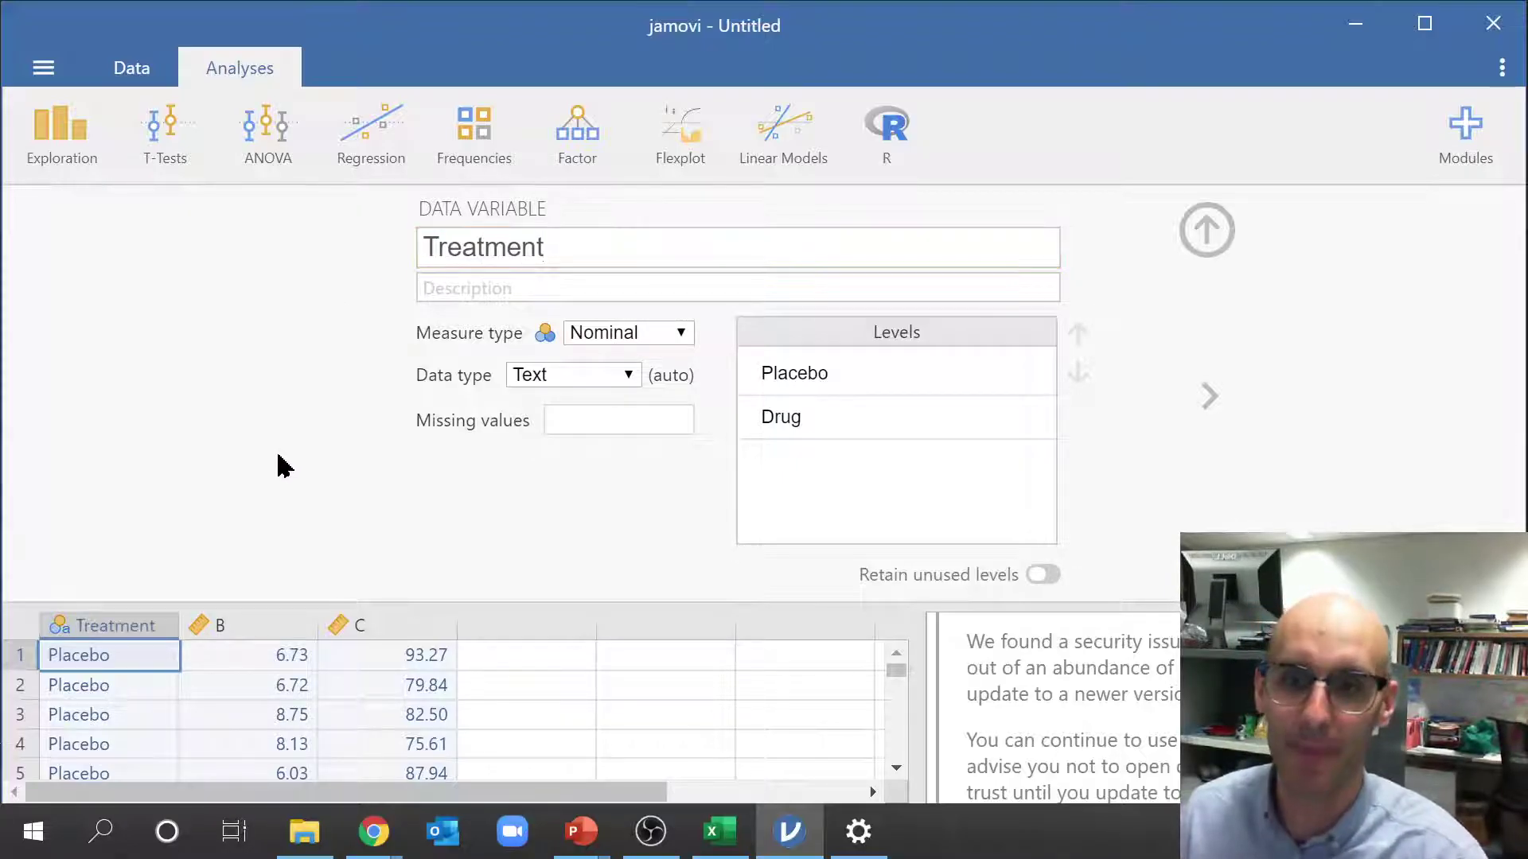
Rename column B to 'ViralLoad', keeping it Continuous
left_click(219, 626)
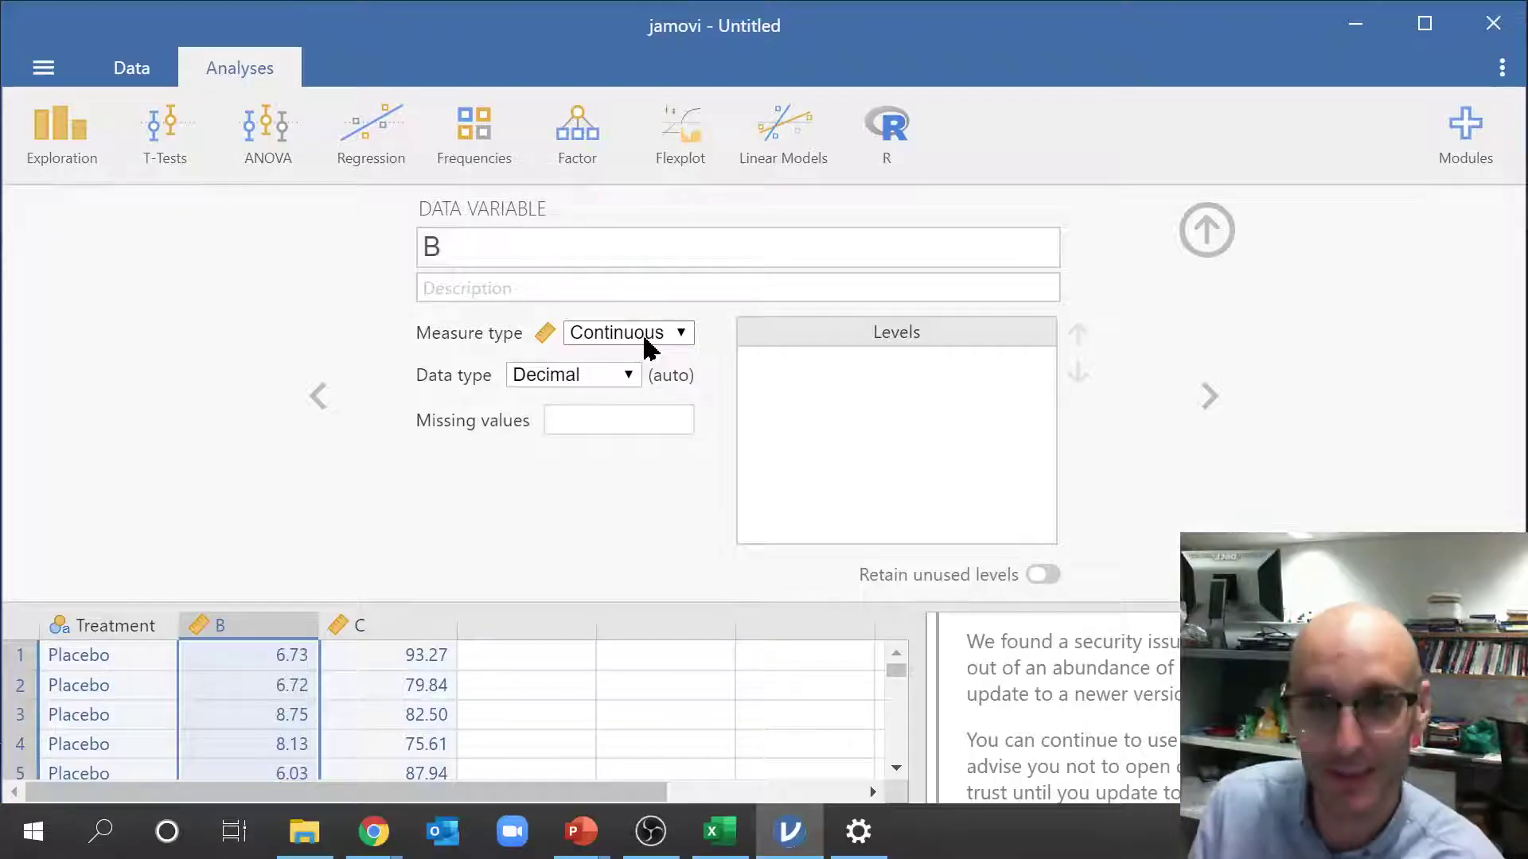
left_click(646, 343)
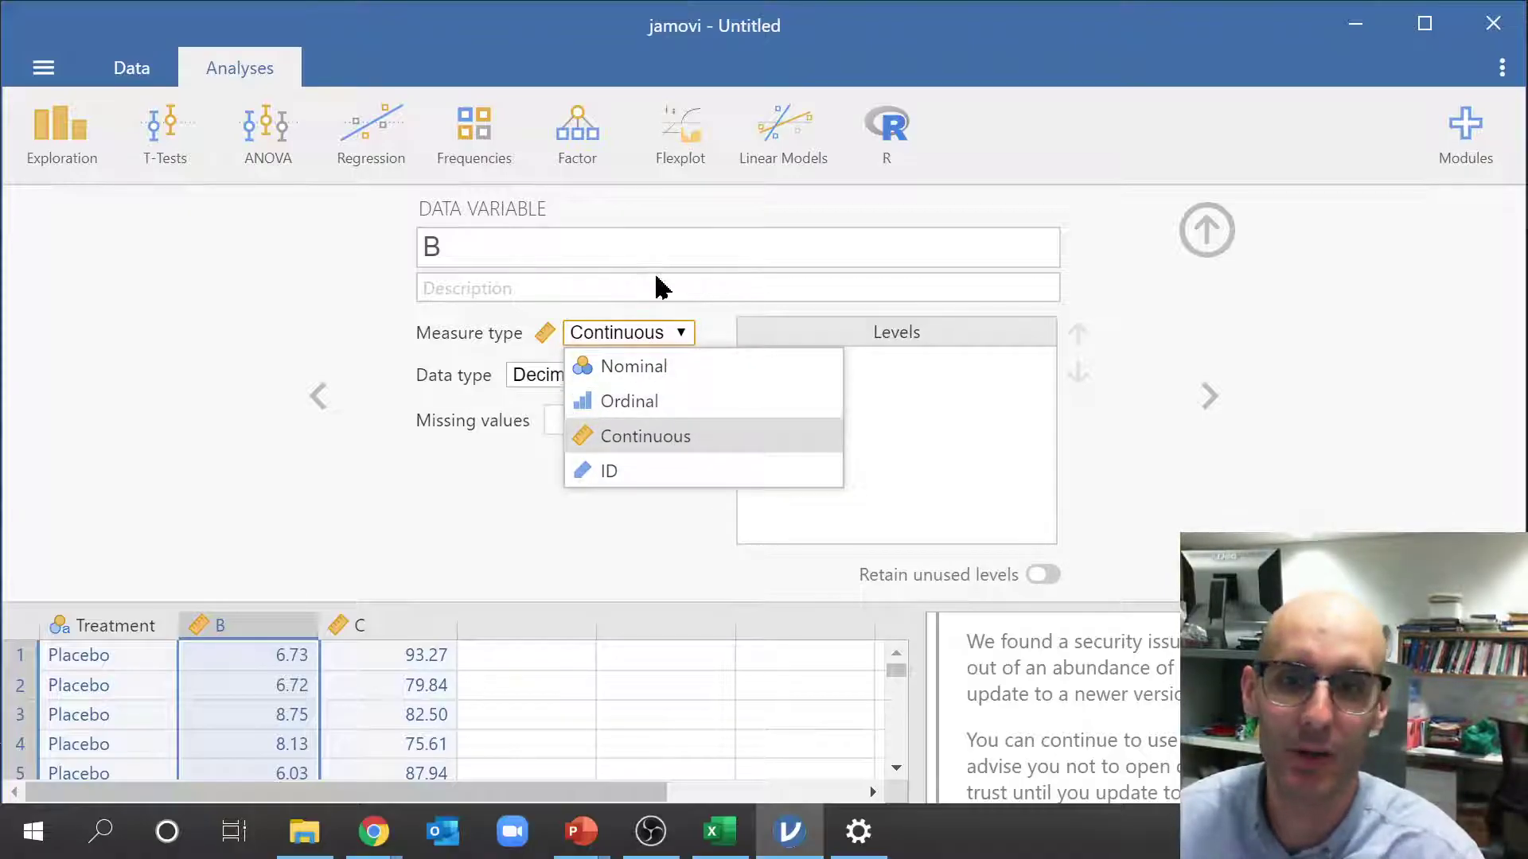
left_click(634, 310)
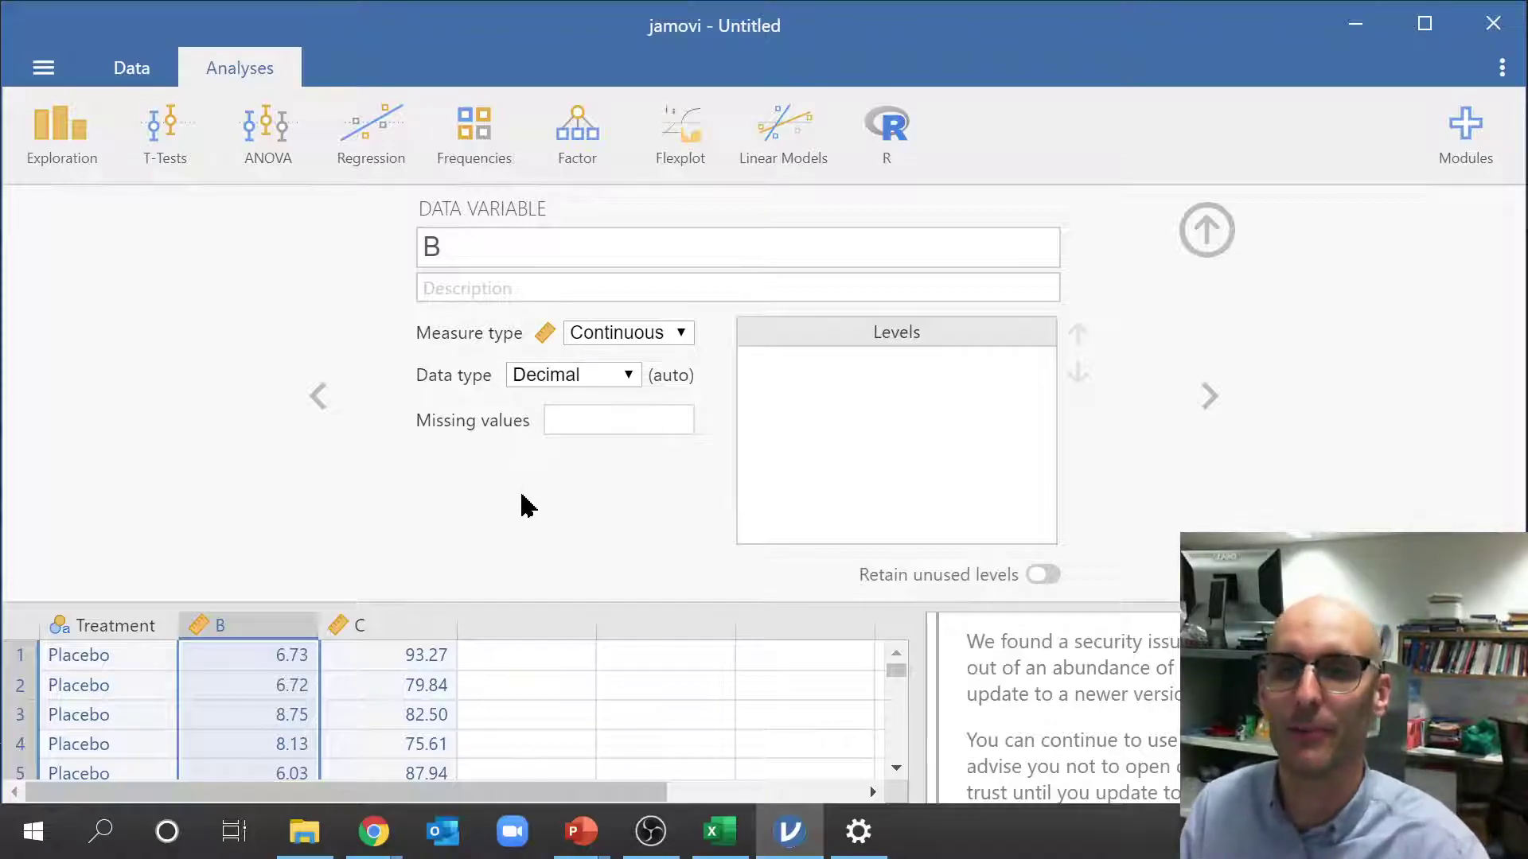
left_click(469, 249)
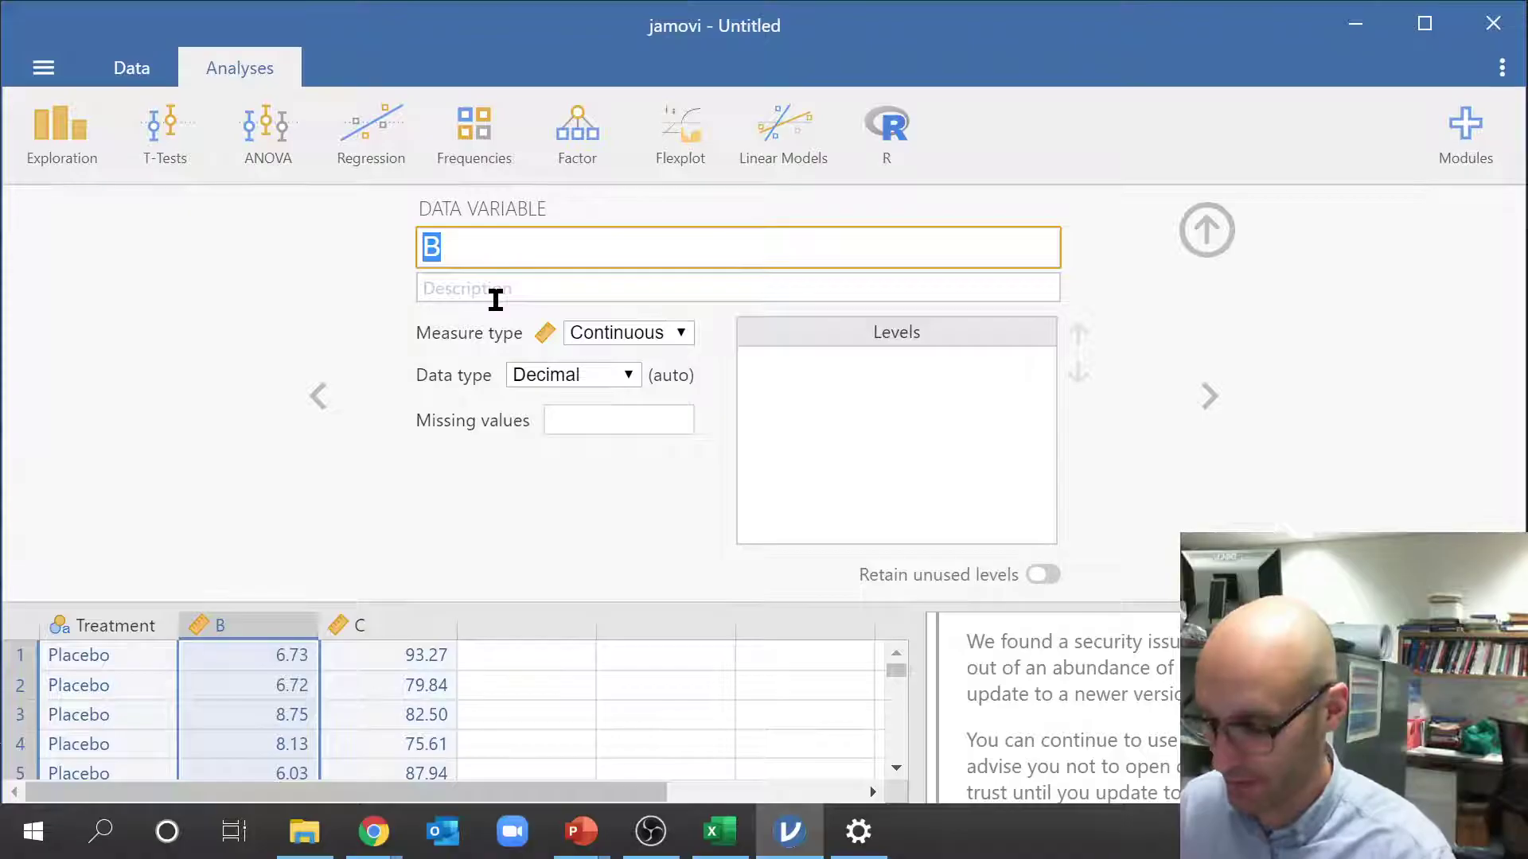
type("ViralLoad")
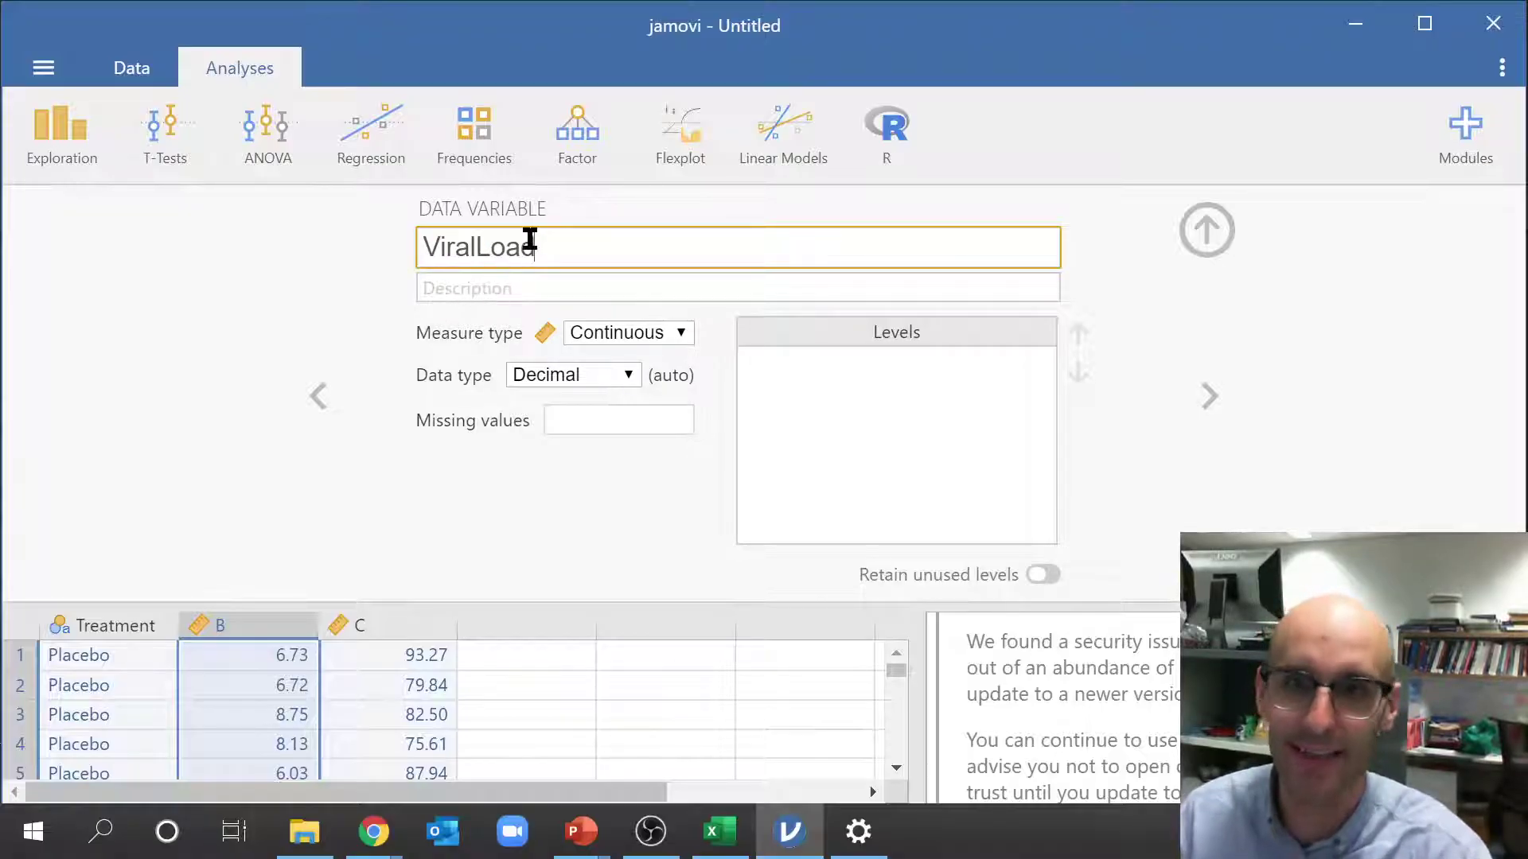
left_click(504, 248)
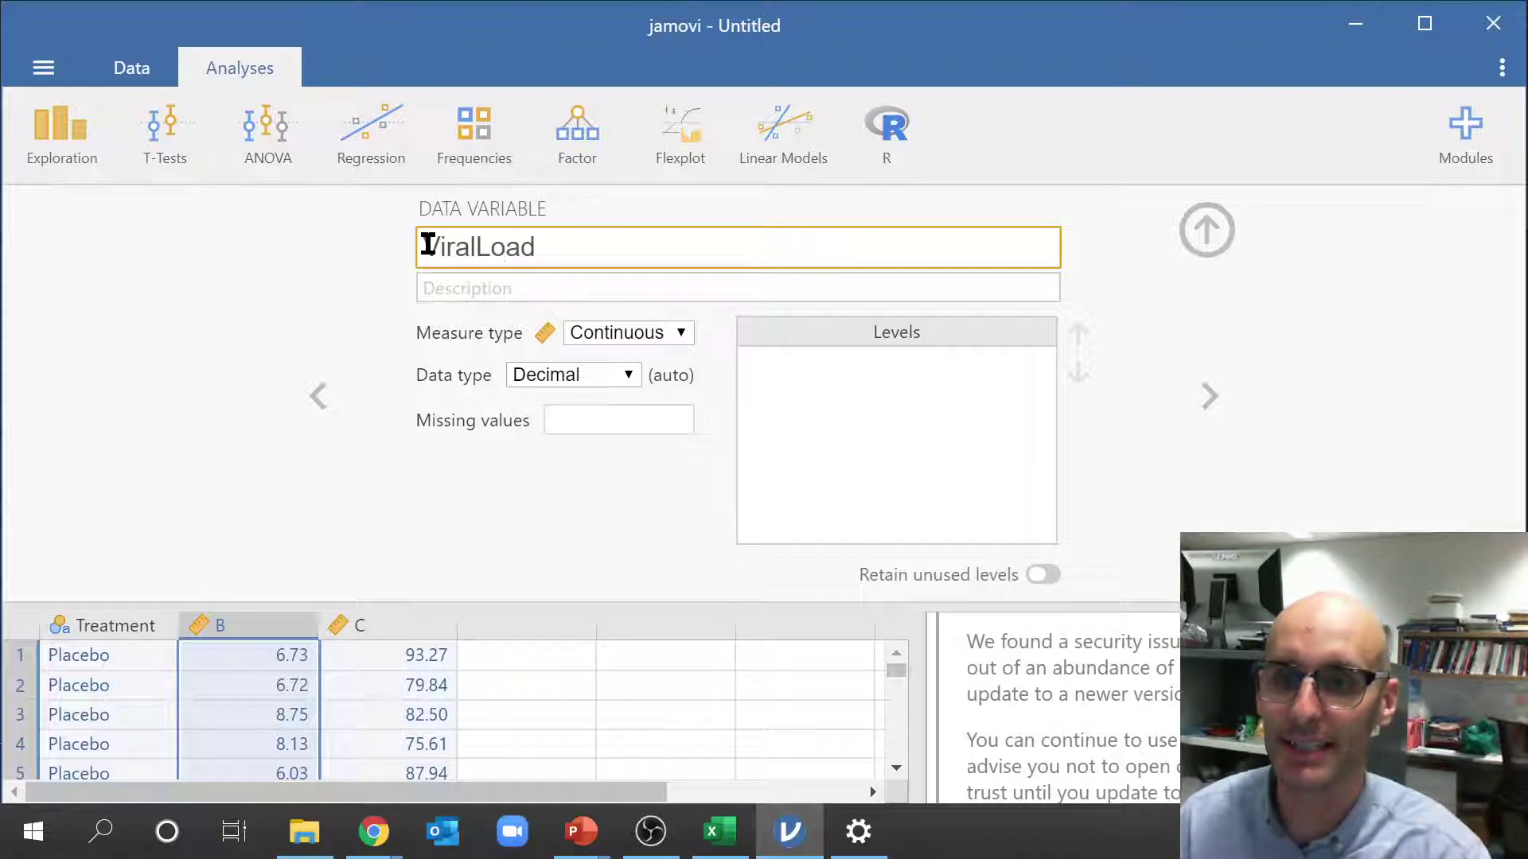
left_click_drag(562, 245, 419, 245)
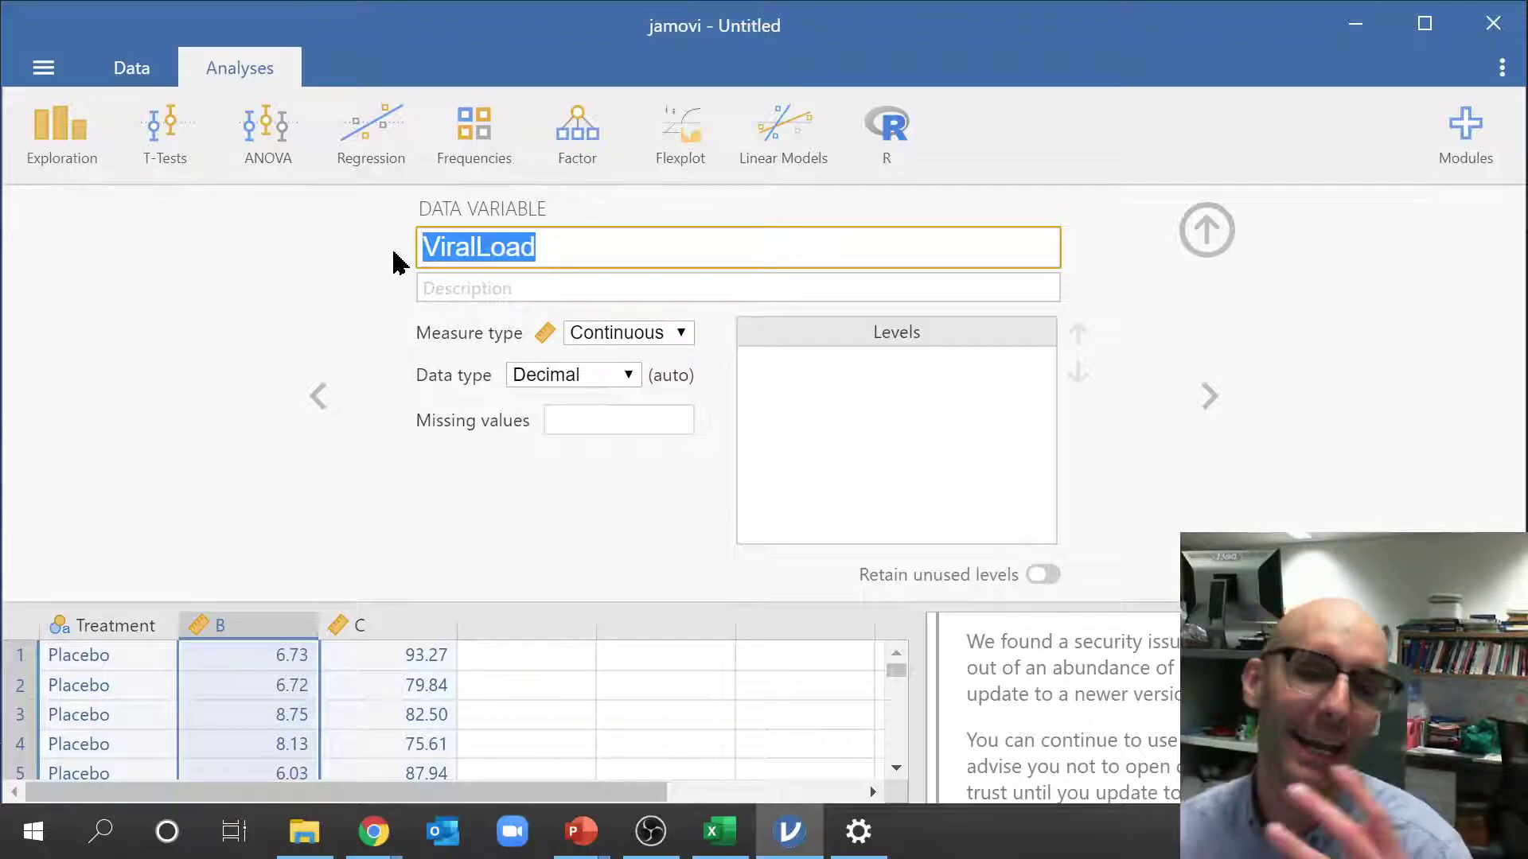
left_click(446, 287)
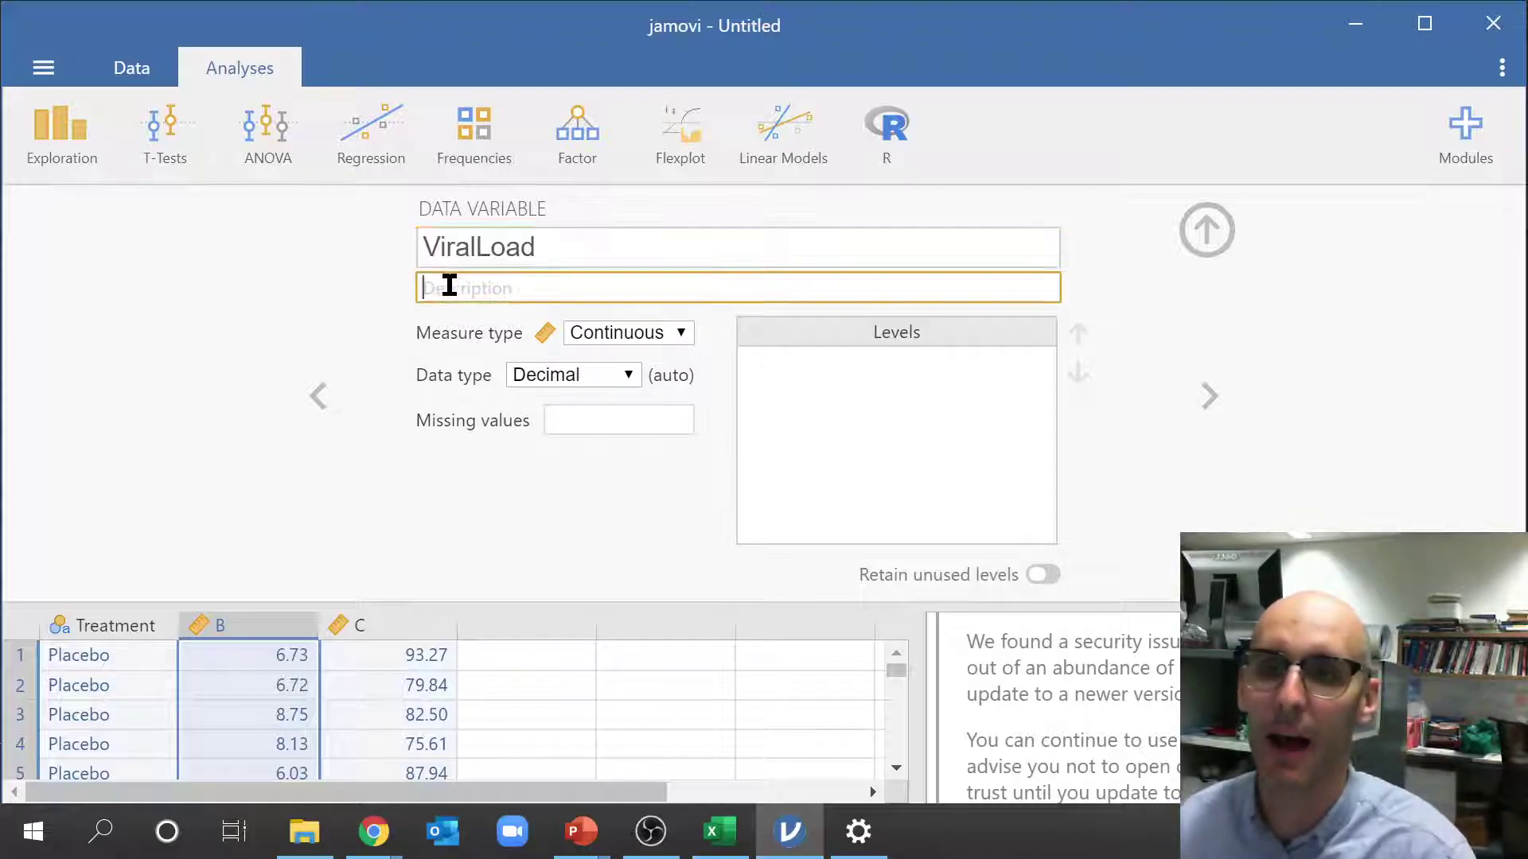
Rename column C to 'OxygenSaturation'
left_click(379, 650)
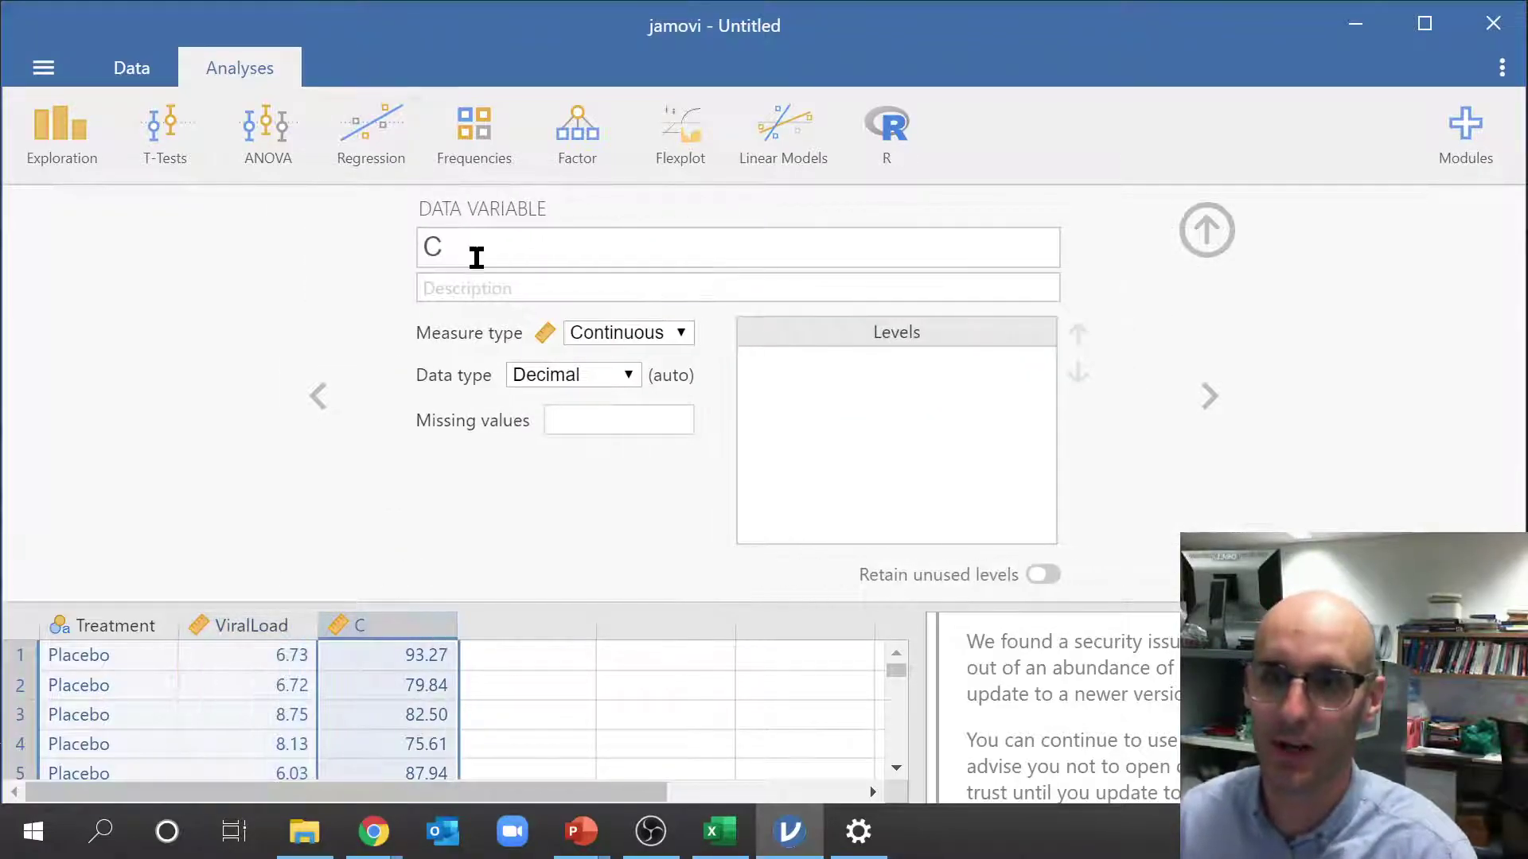
left_click_drag(475, 251, 386, 249)
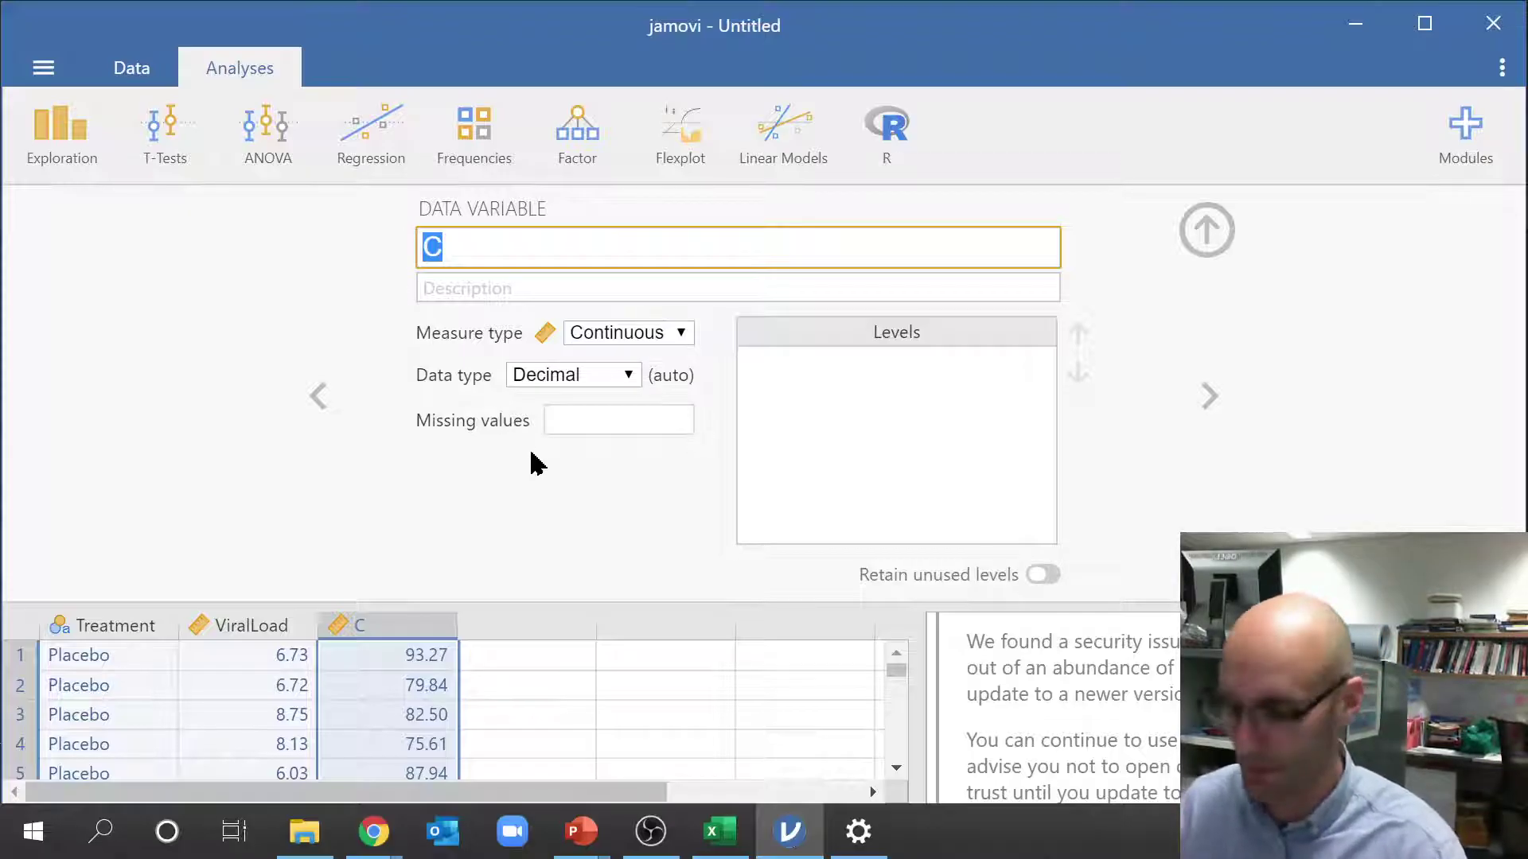
type("Oxygen")
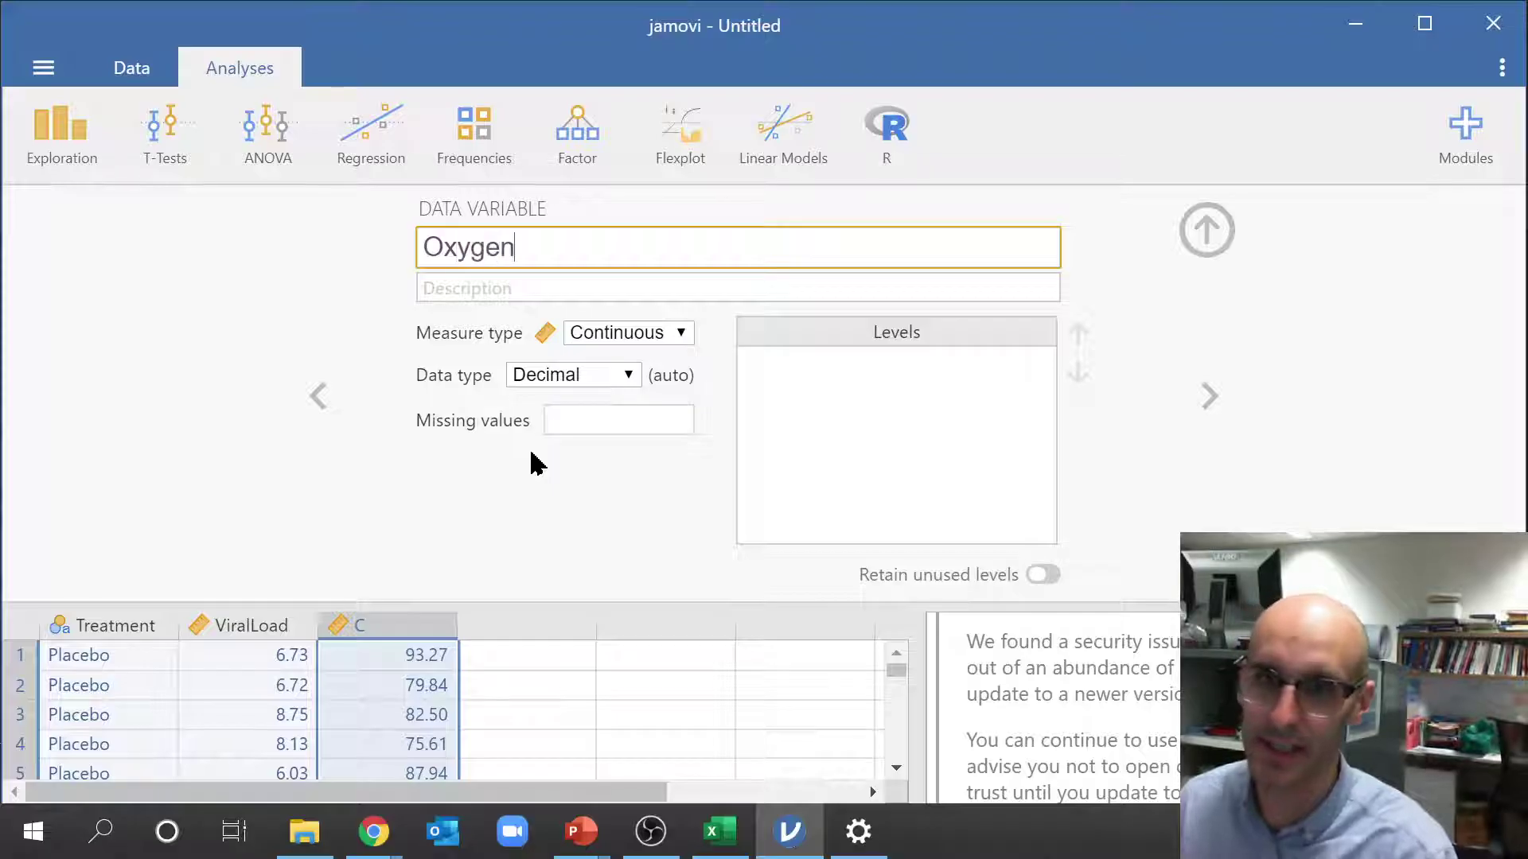
type("Saturation")
key("Return")
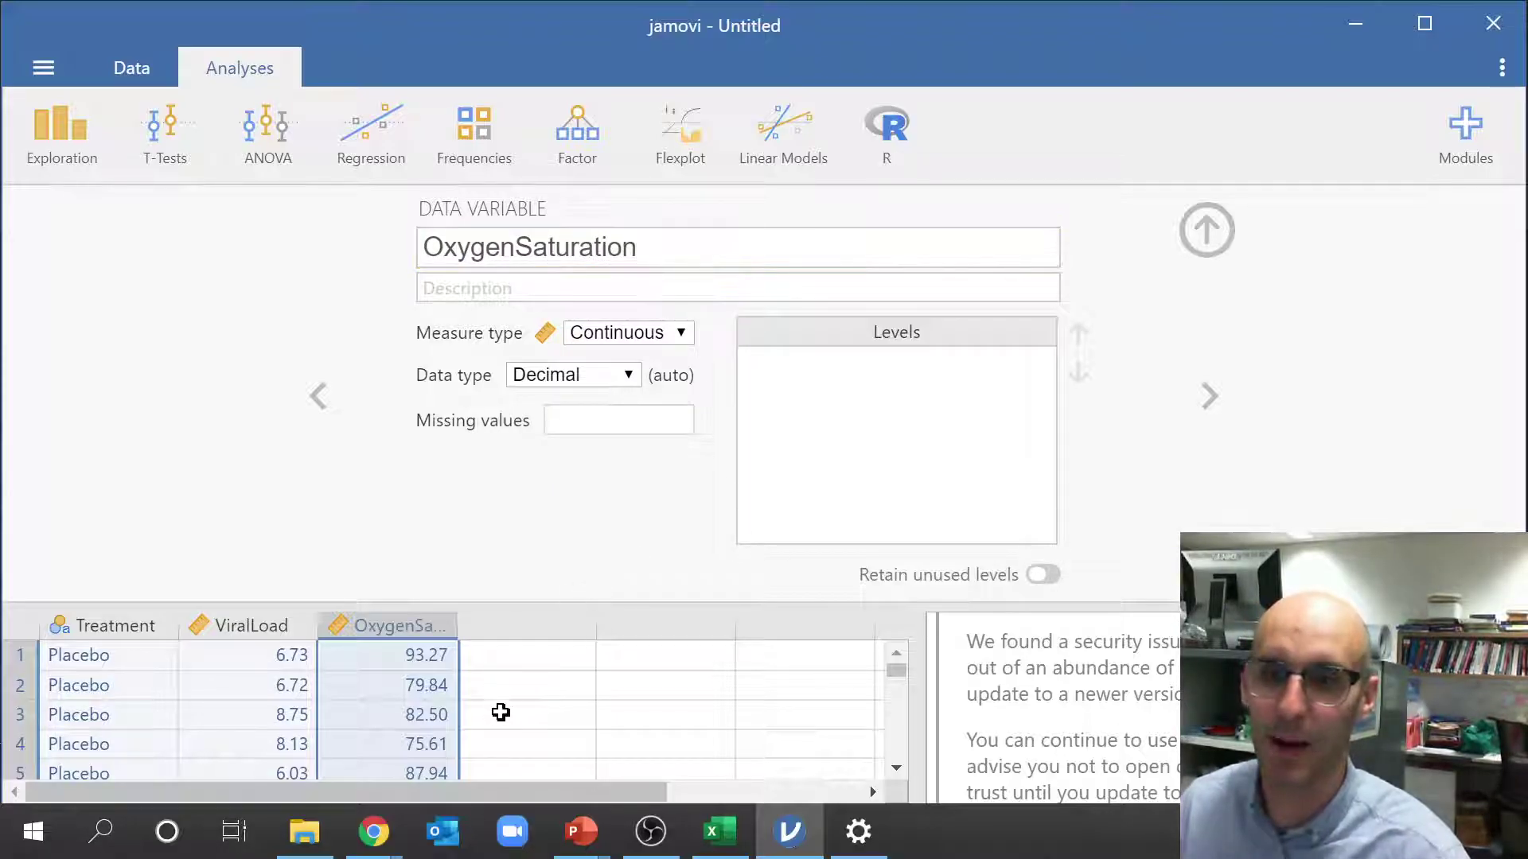
left_click(515, 709)
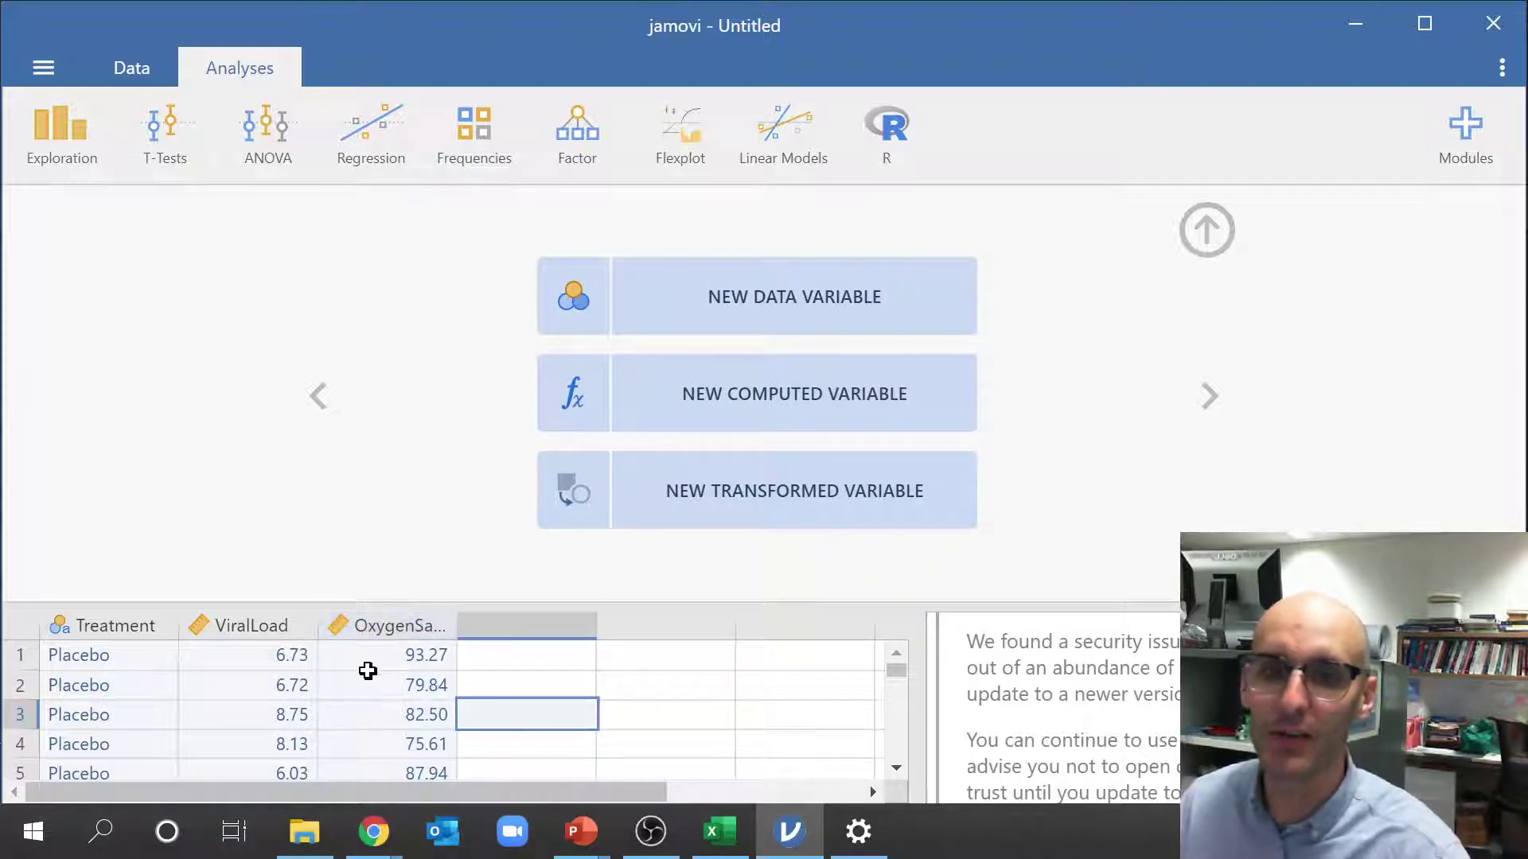
left_click(526, 686)
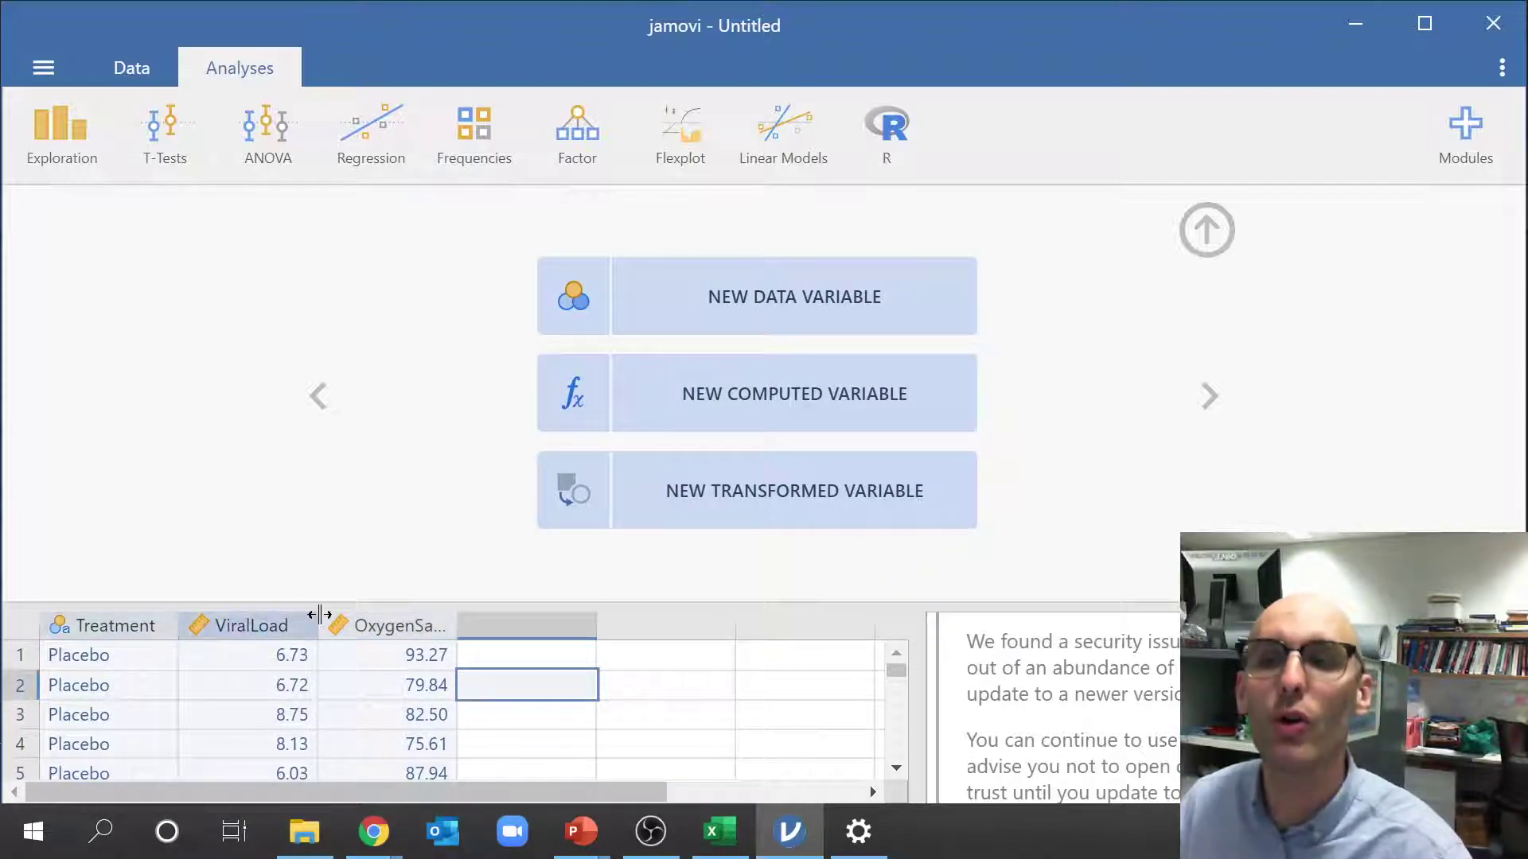
left_click(244, 641)
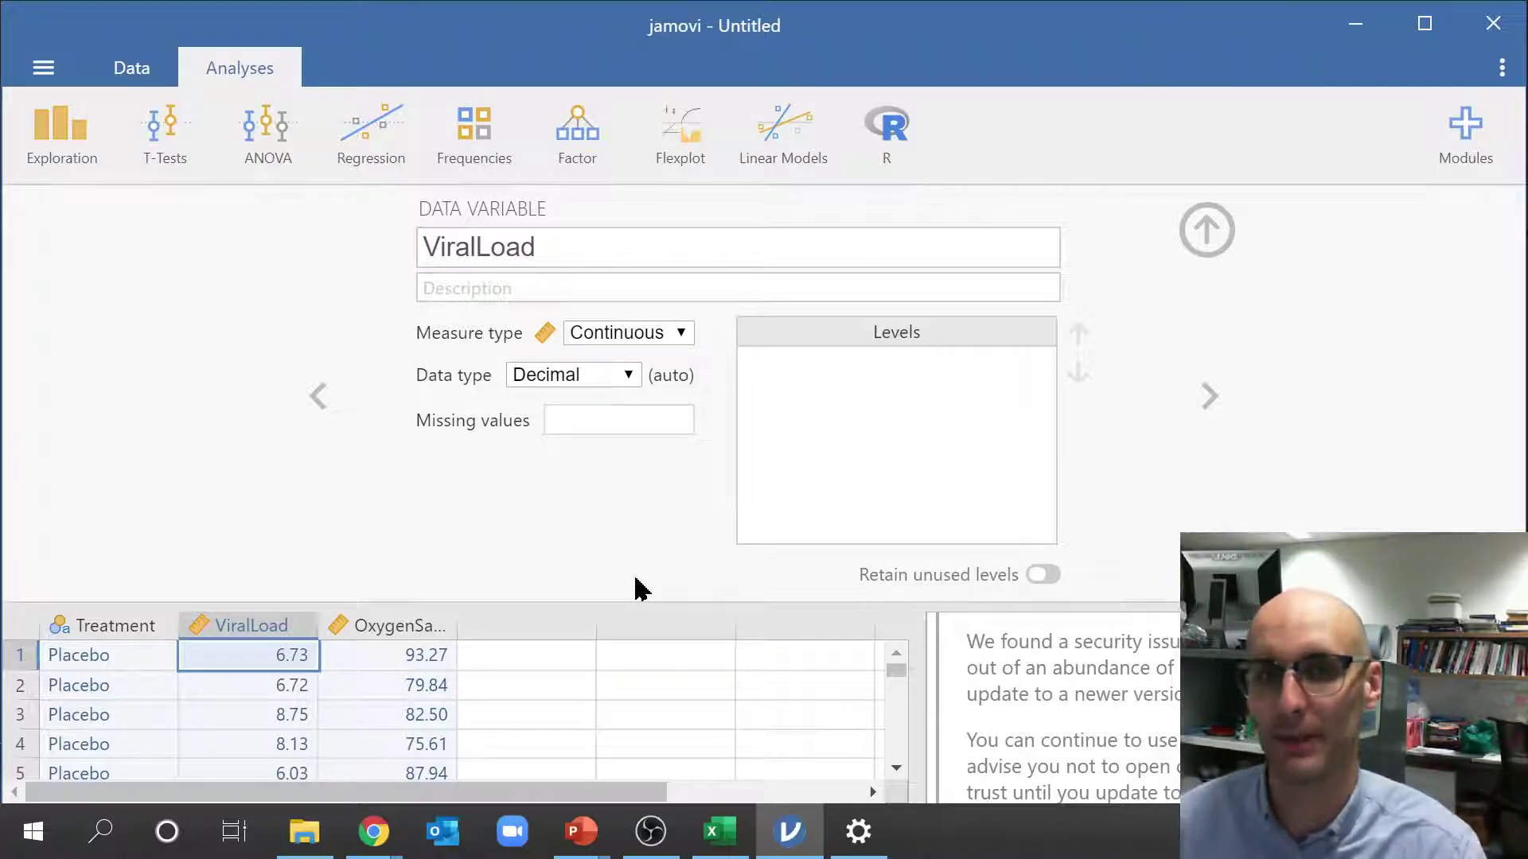
left_click(277, 622)
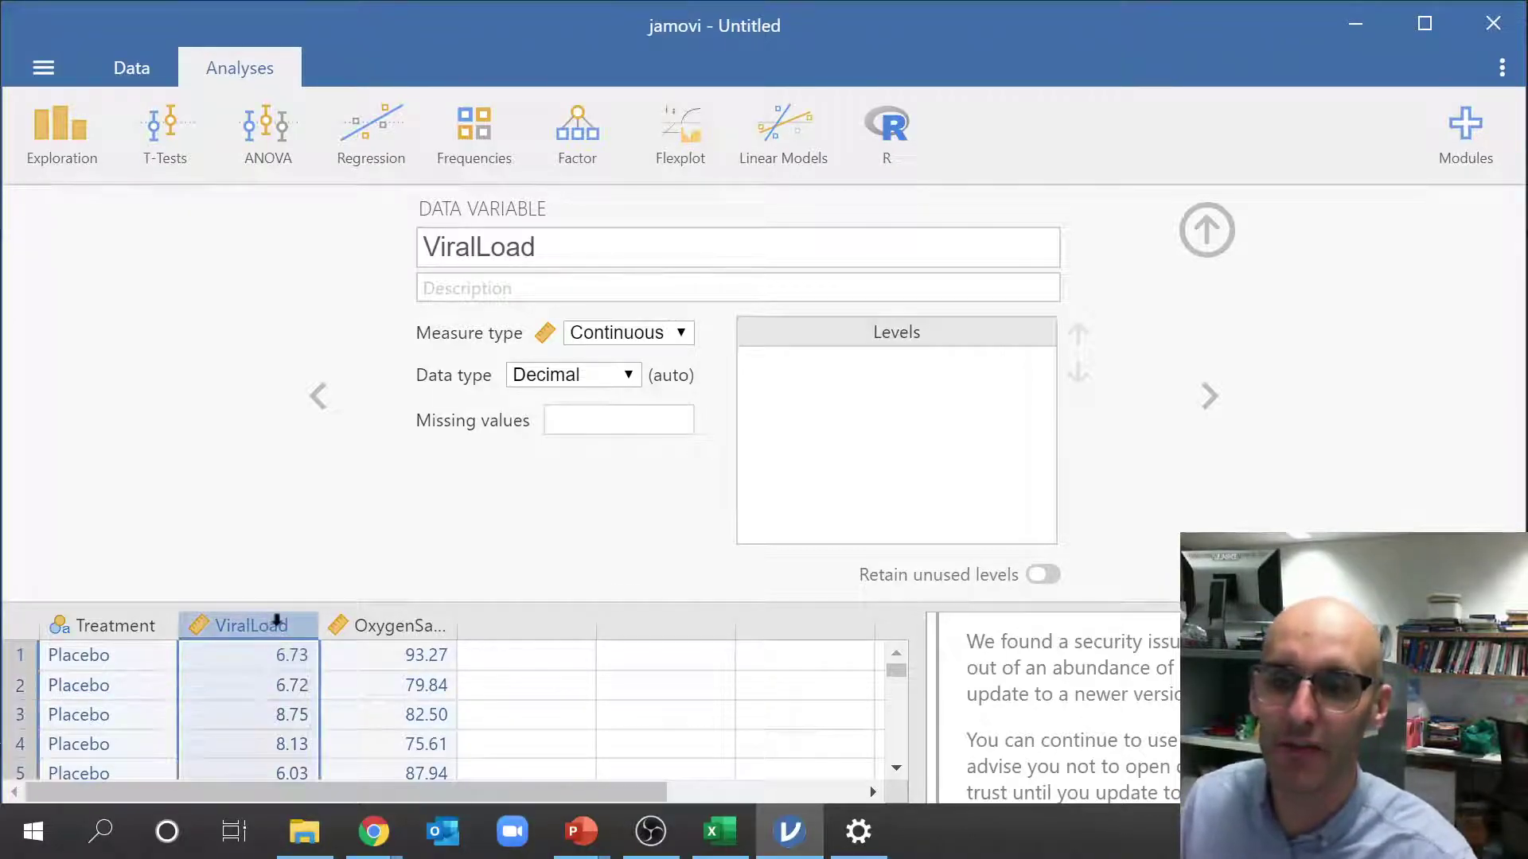
left_click(349, 625)
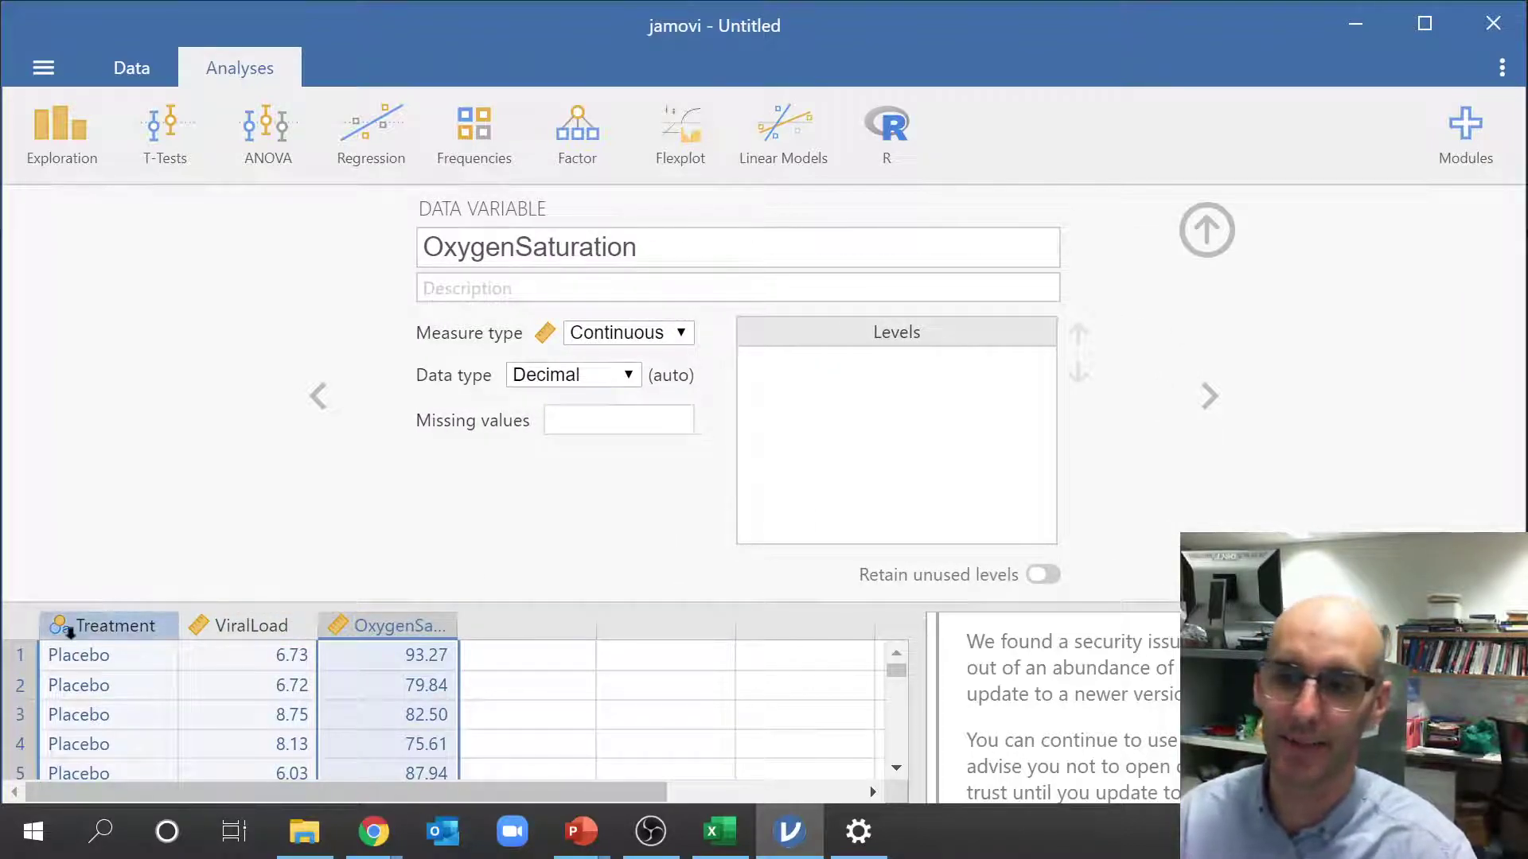
left_click(226, 628)
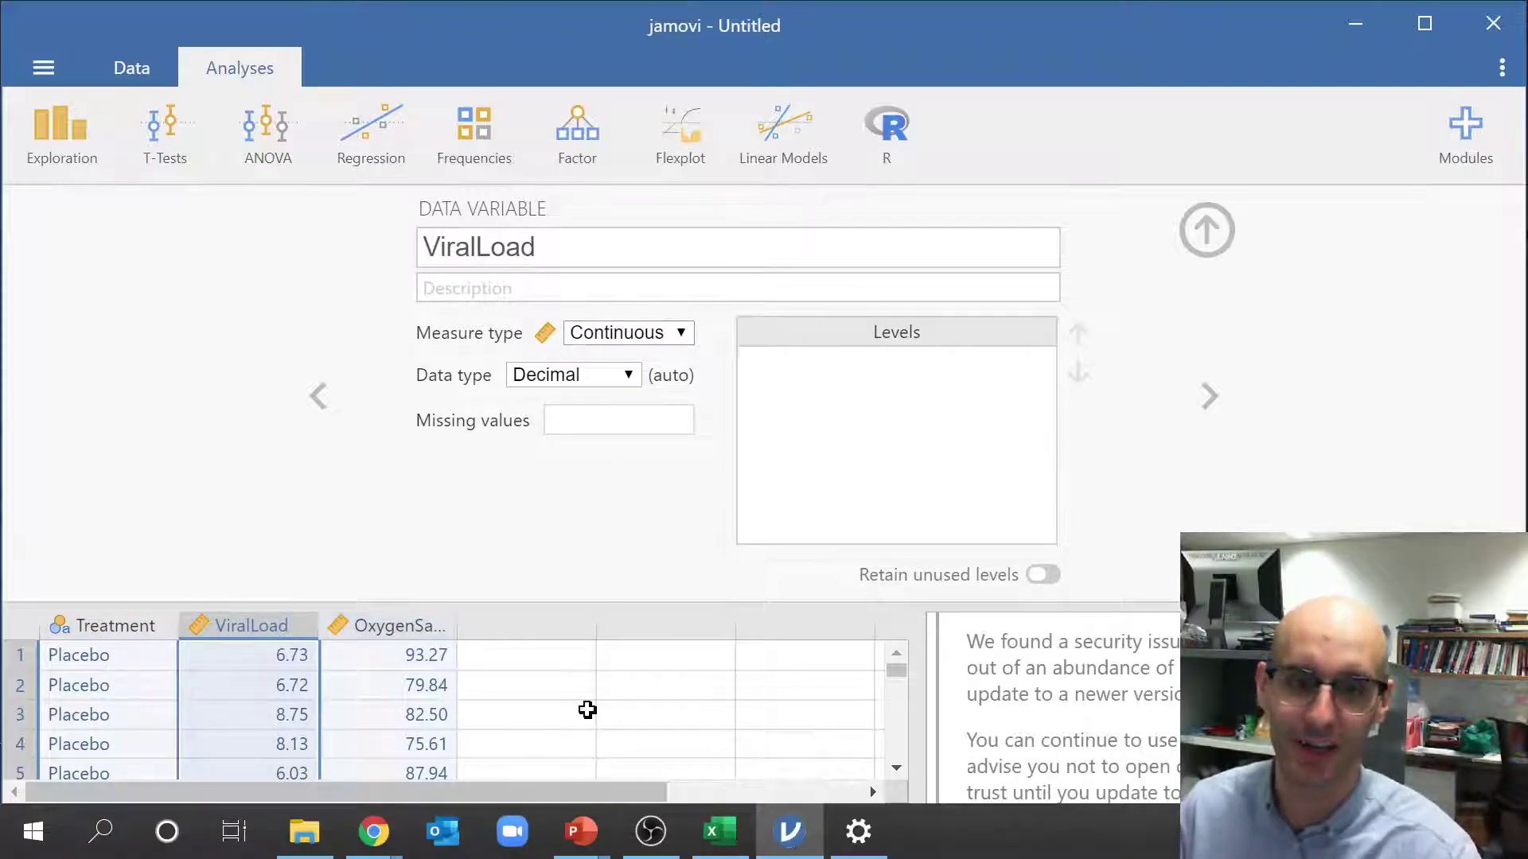
left_click(549, 720)
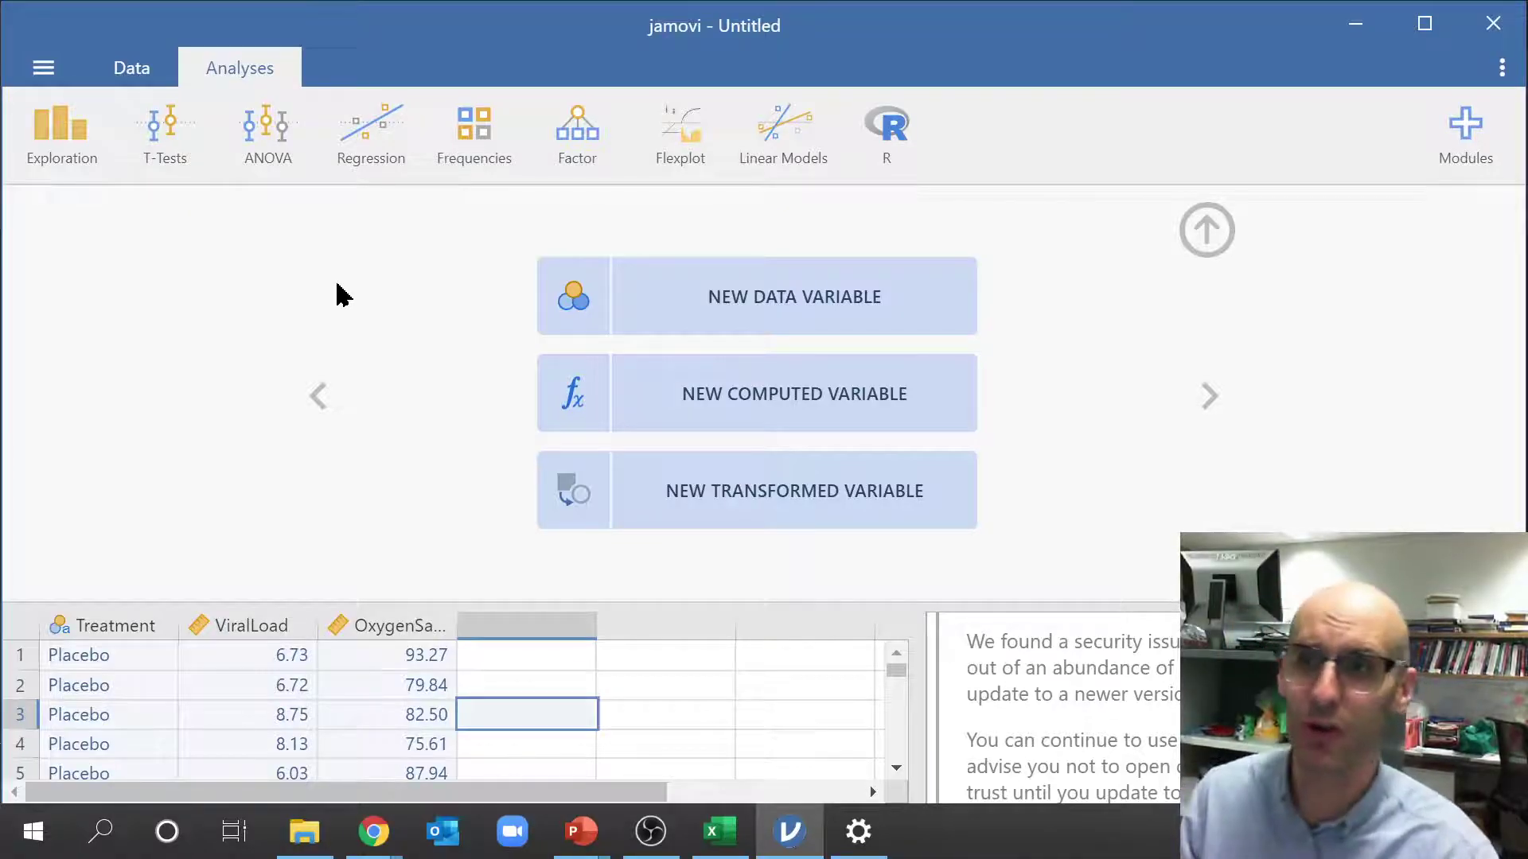
Choose Independent Samples T-Test from the T-Tests menu
left_click(156, 148)
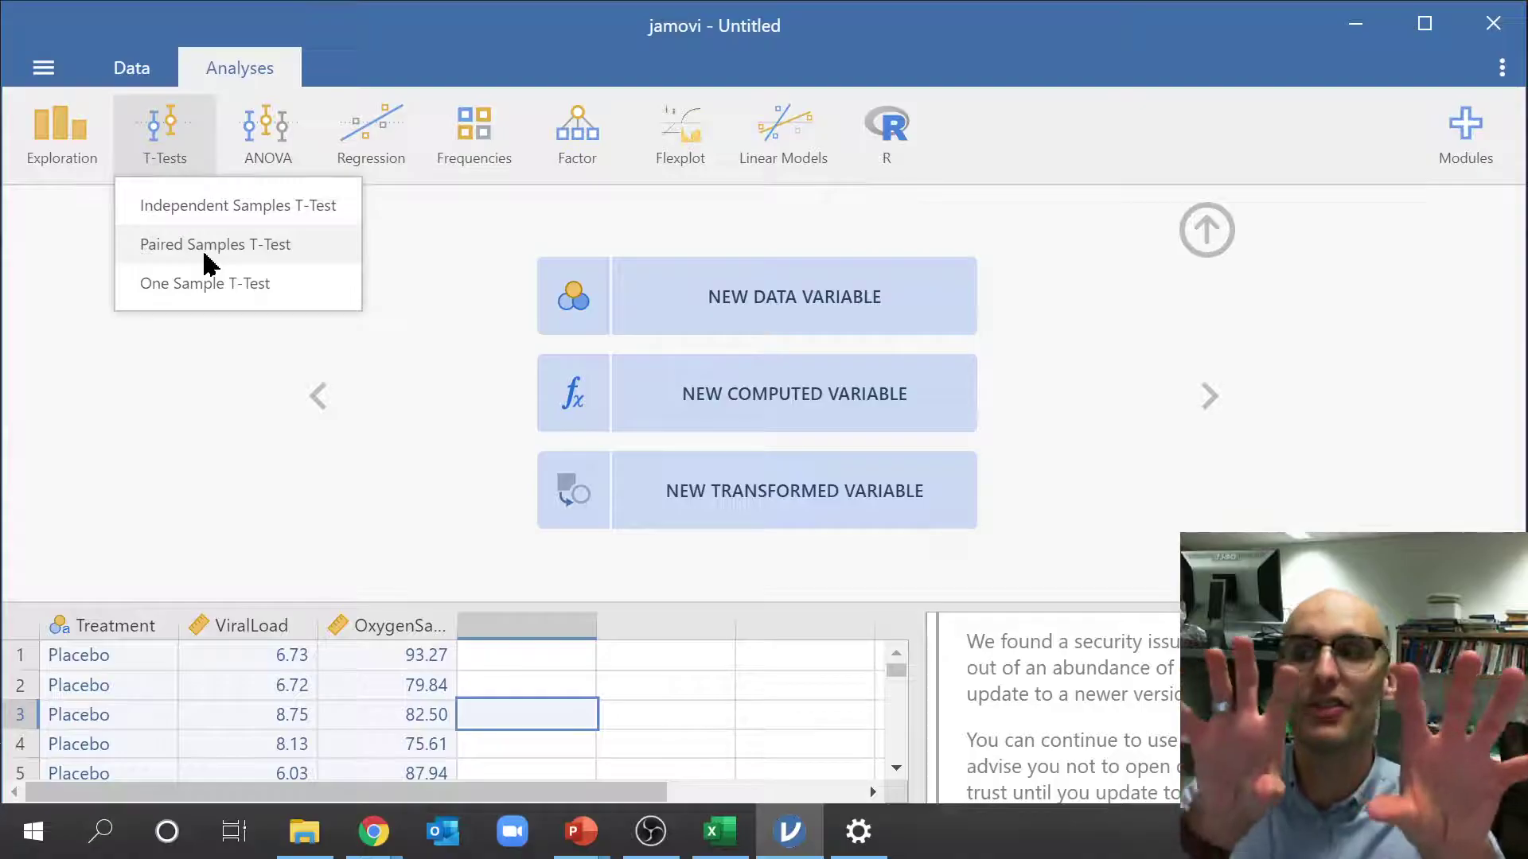
left_click(301, 209)
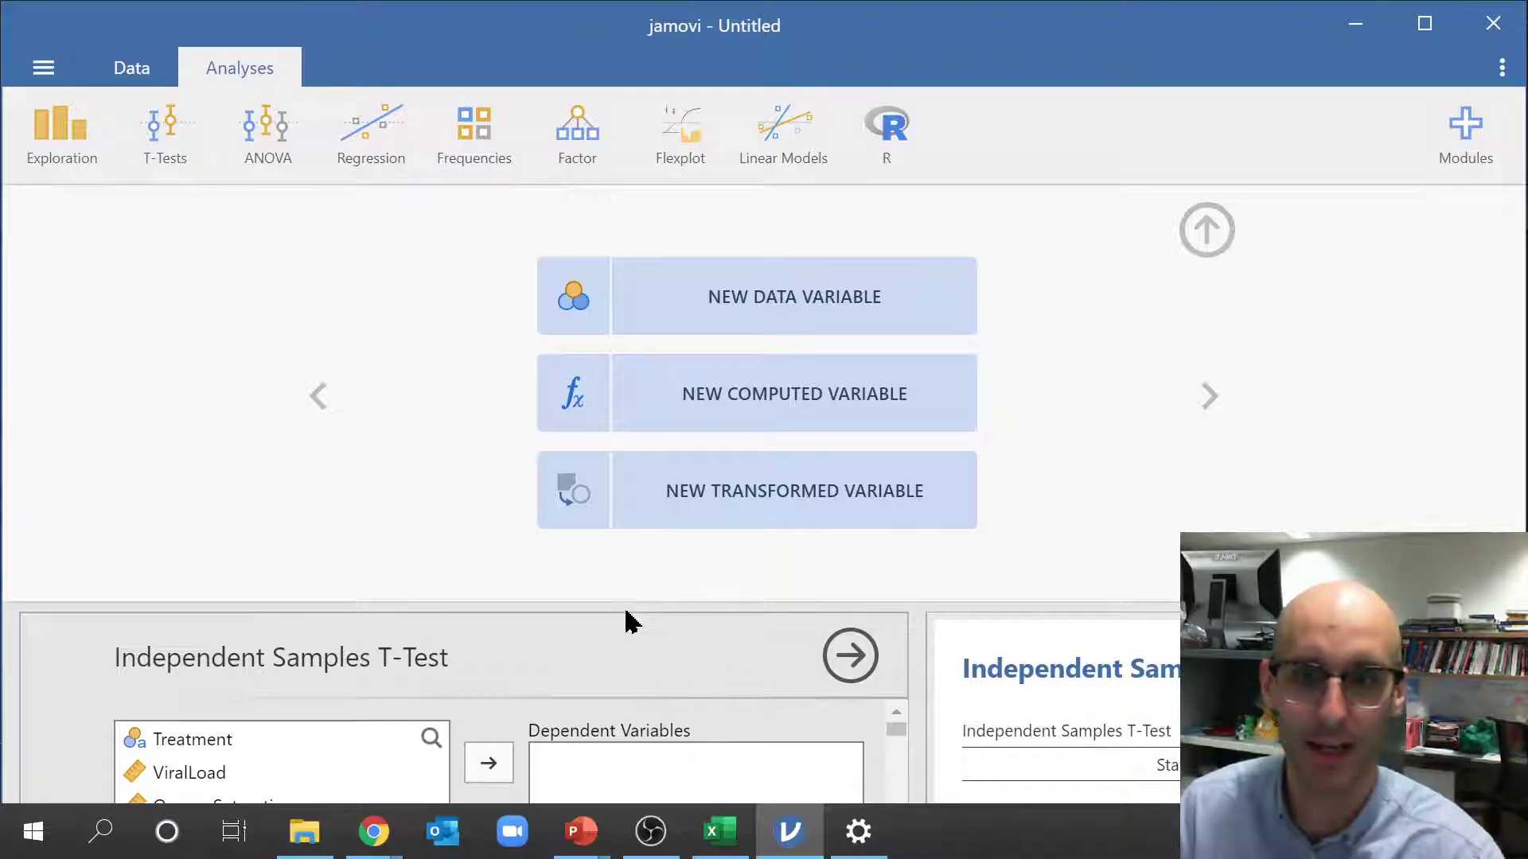
Set ViralLoad as dependent and Treatment as grouping variable, giving t = 23.6, df 197
left_click(1206, 230)
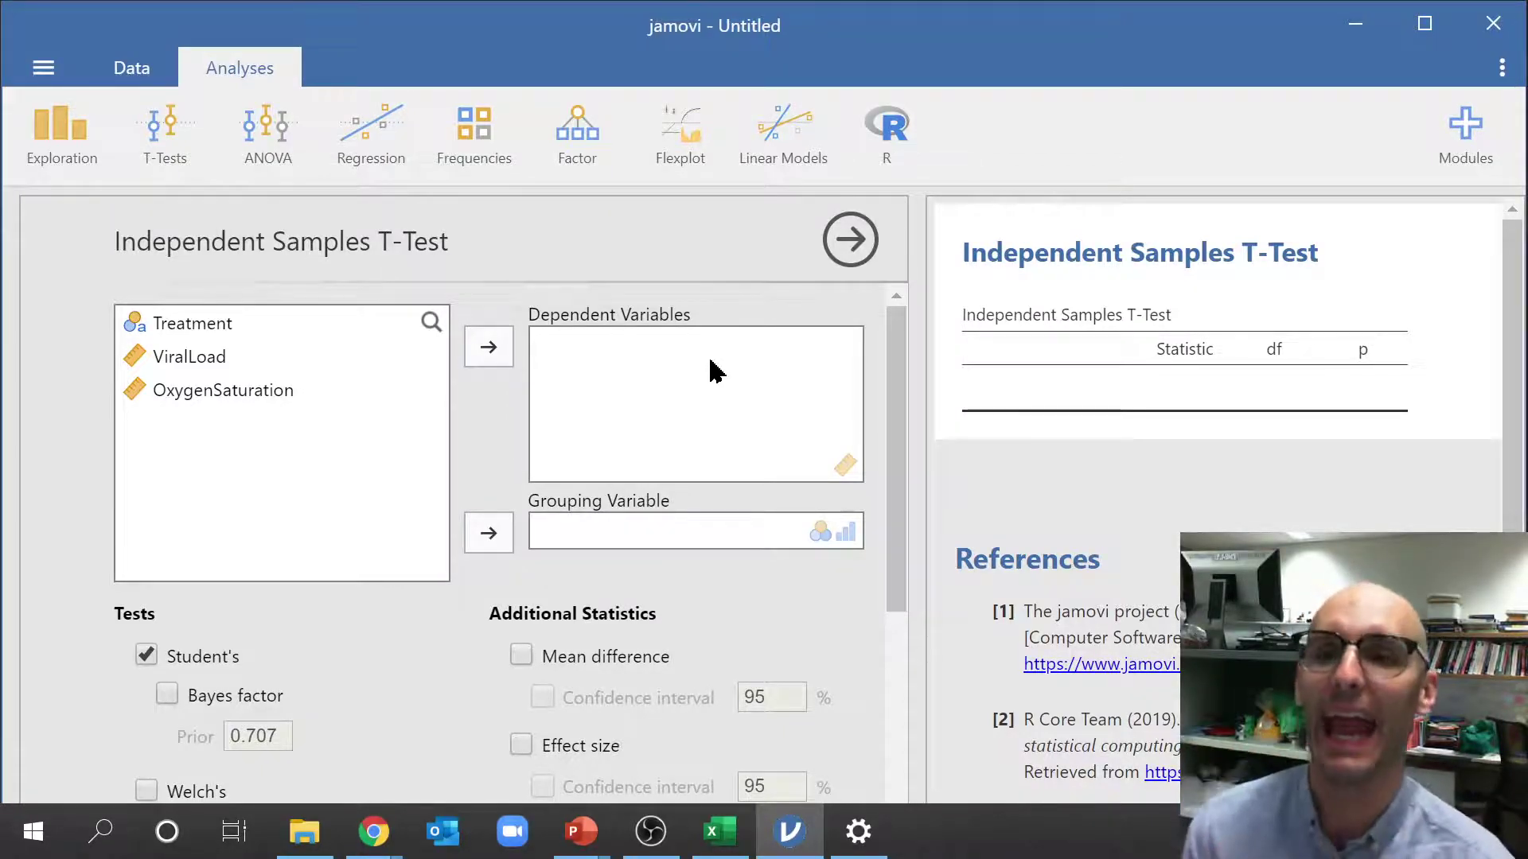
left_click(199, 357)
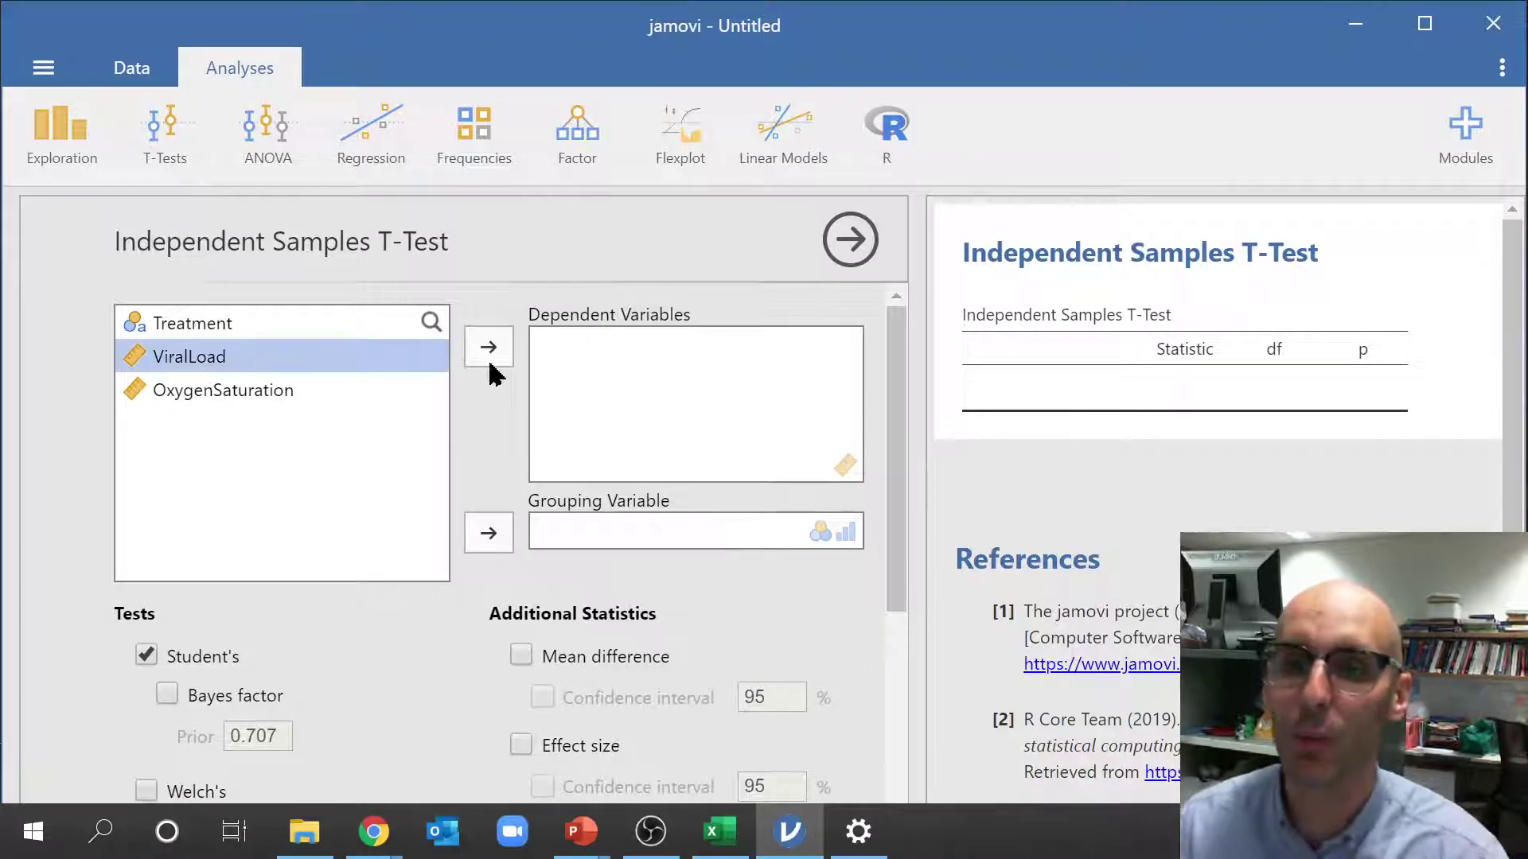
left_click(489, 349)
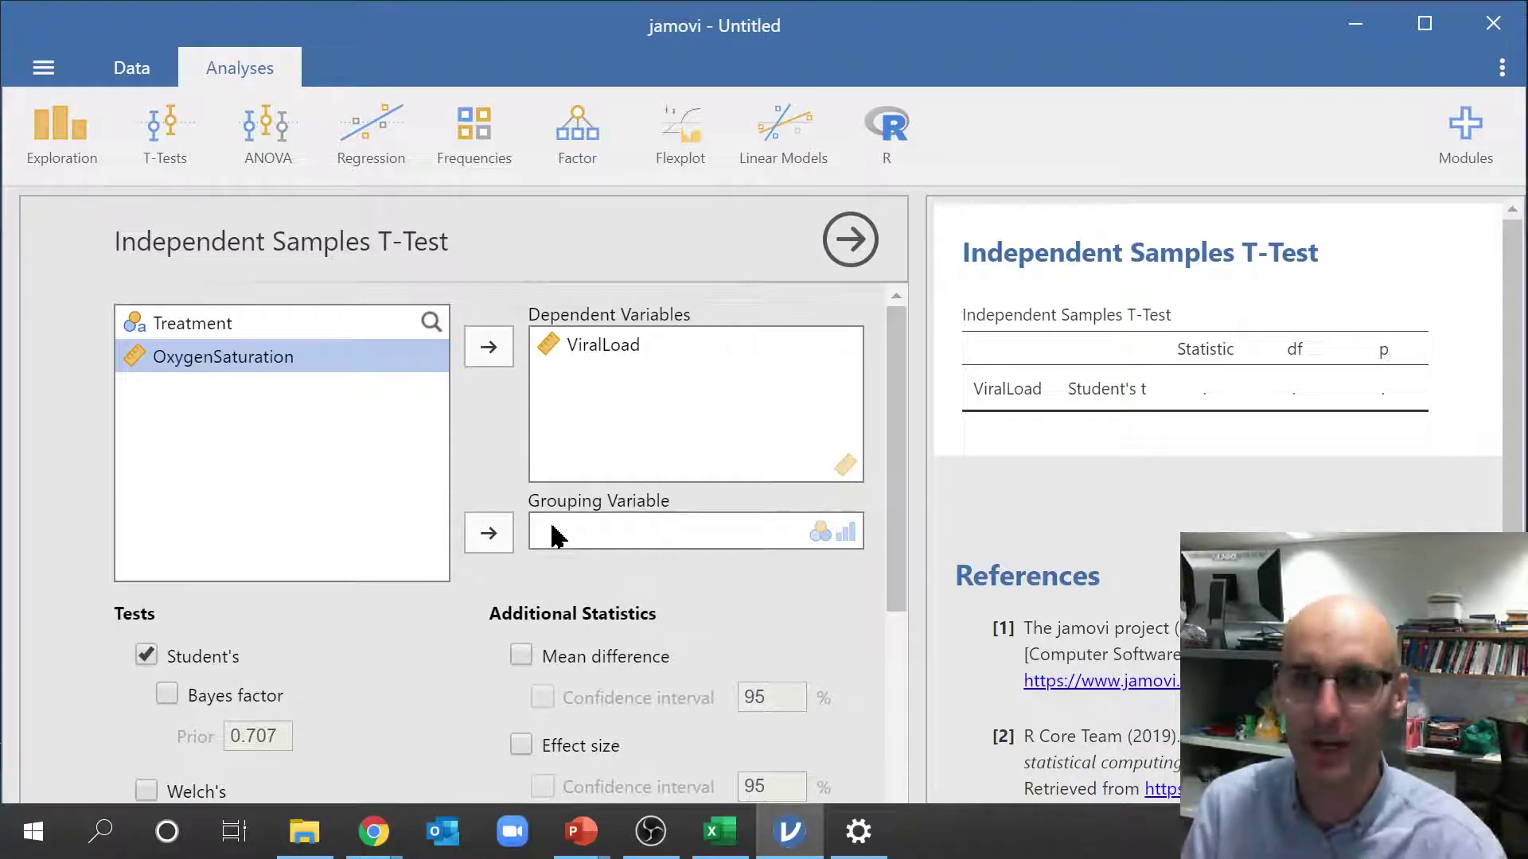
left_click(205, 325)
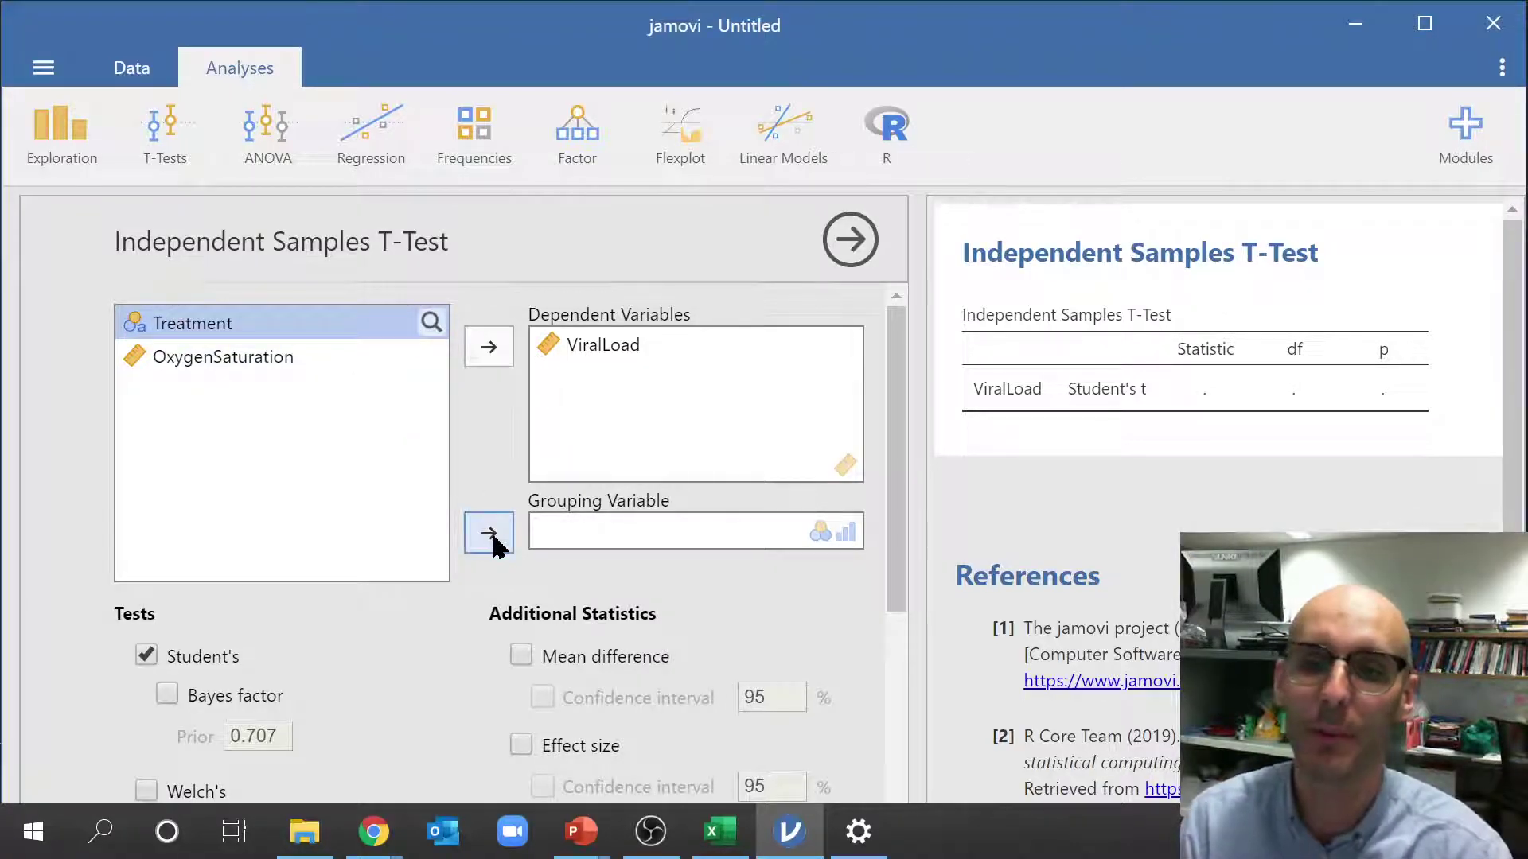
left_click_drag(231, 324, 273, 317)
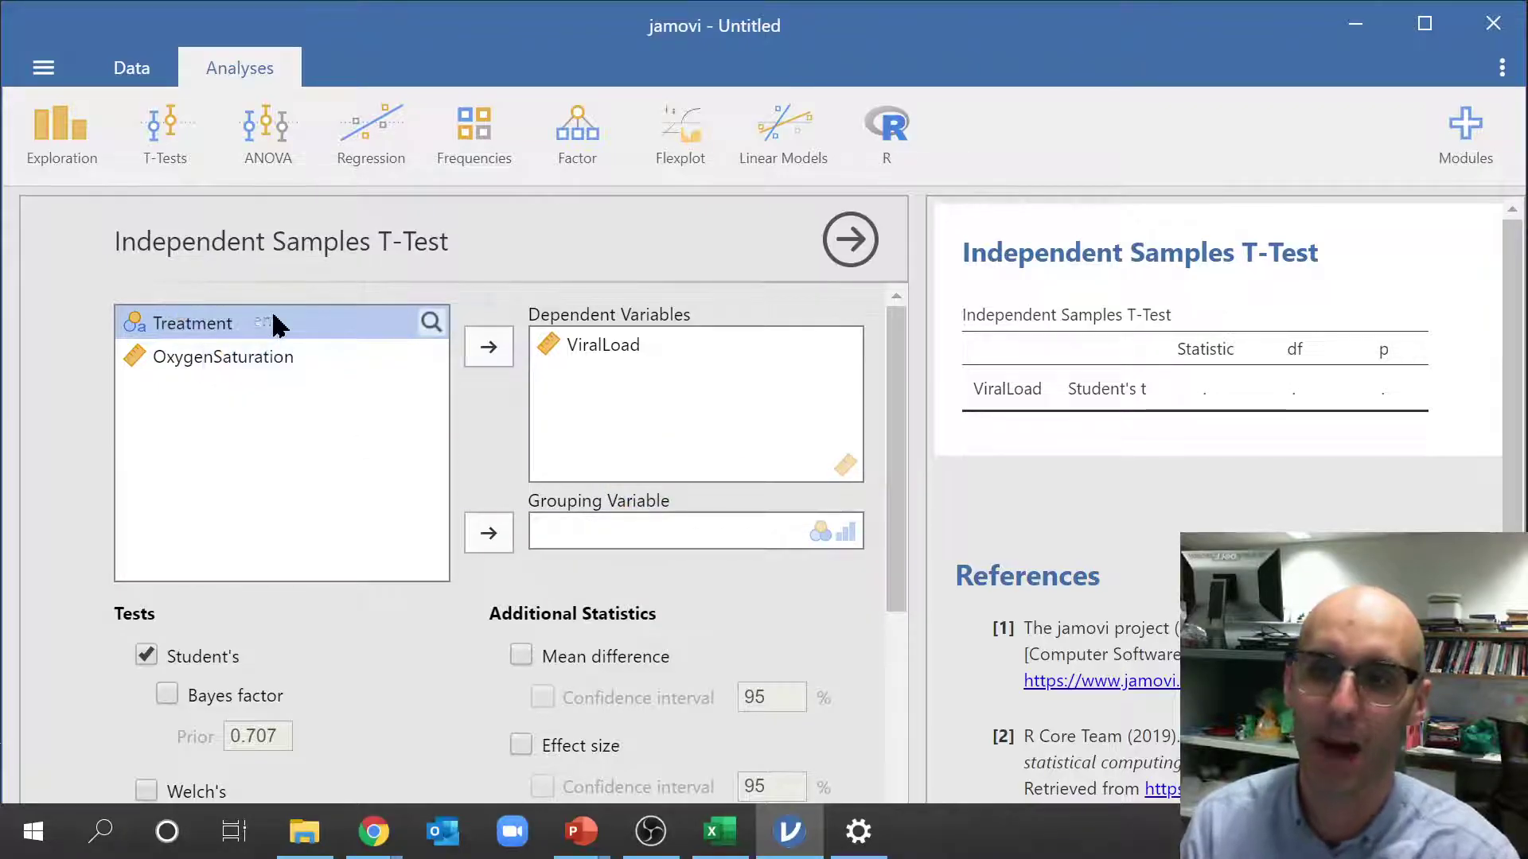
left_click(488, 533)
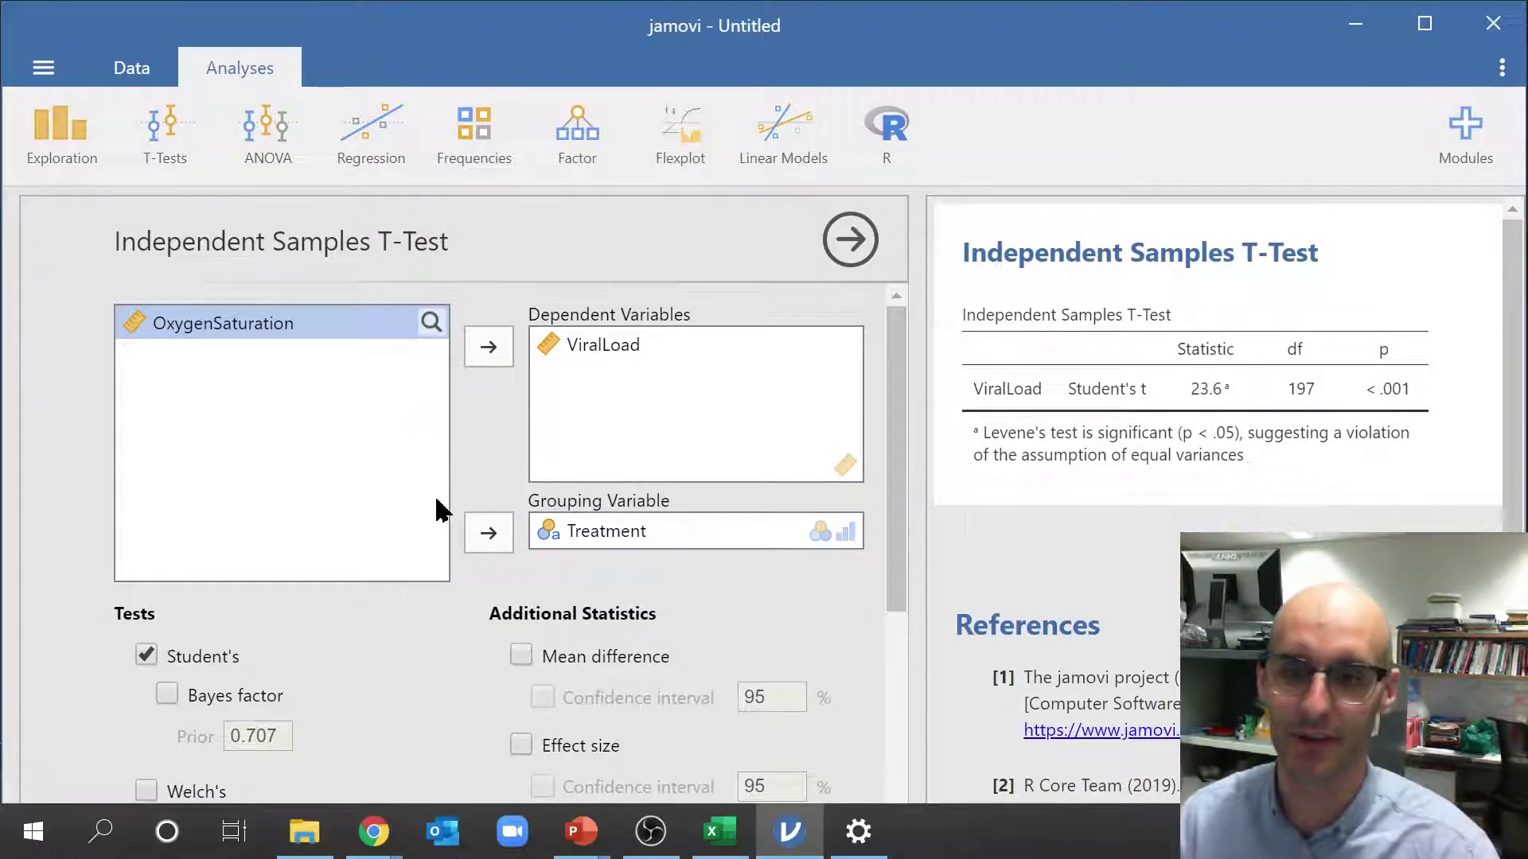
Tick Q-Q plot under Assumption Checks for the ViralLoad independent samples t-test
scroll(442, 521, "down", 3)
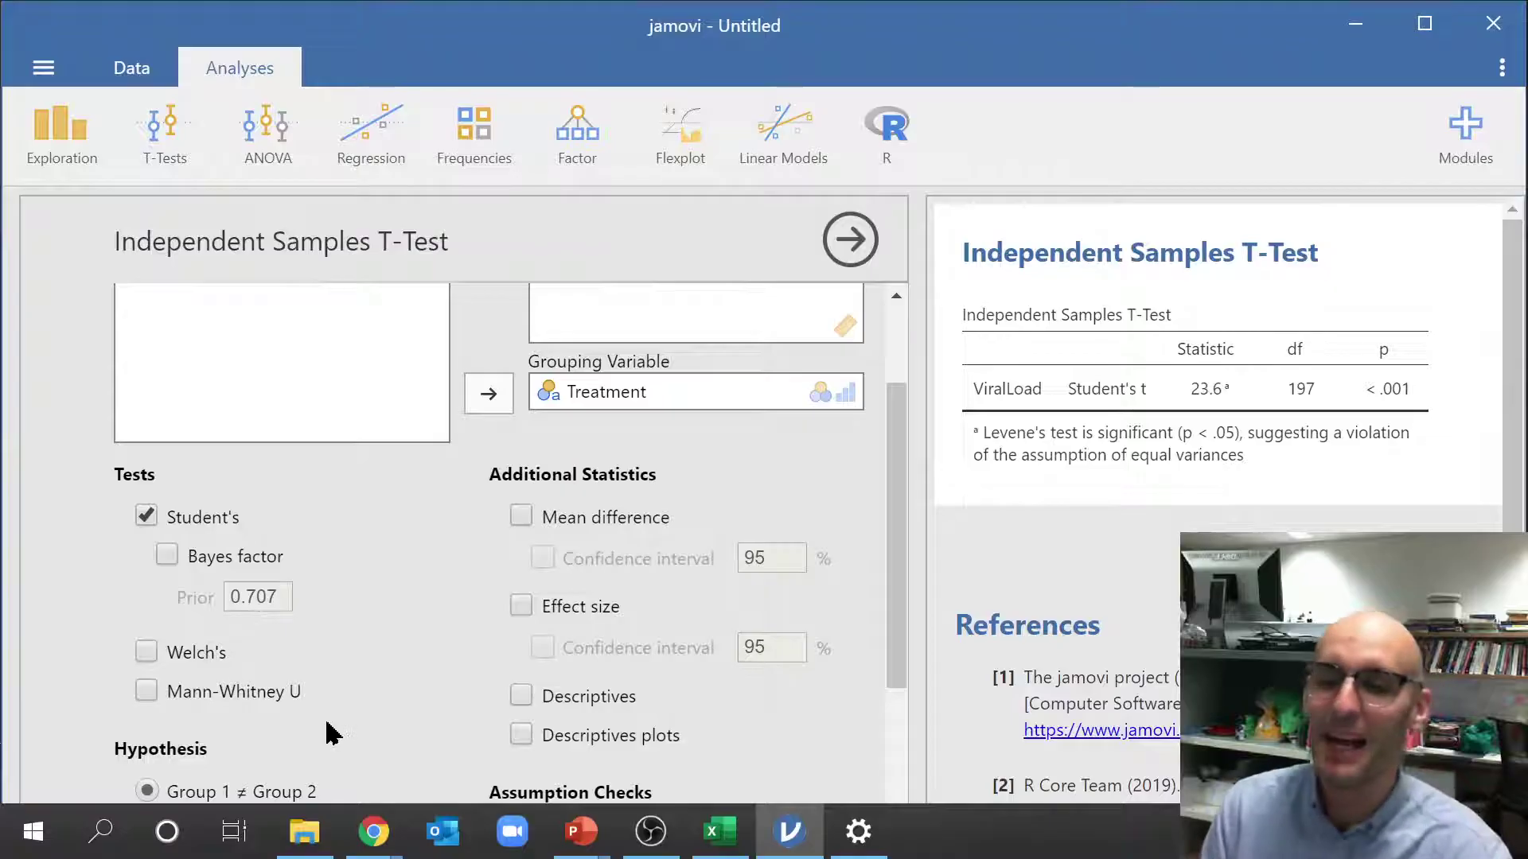
scroll(433, 637, "down", 2)
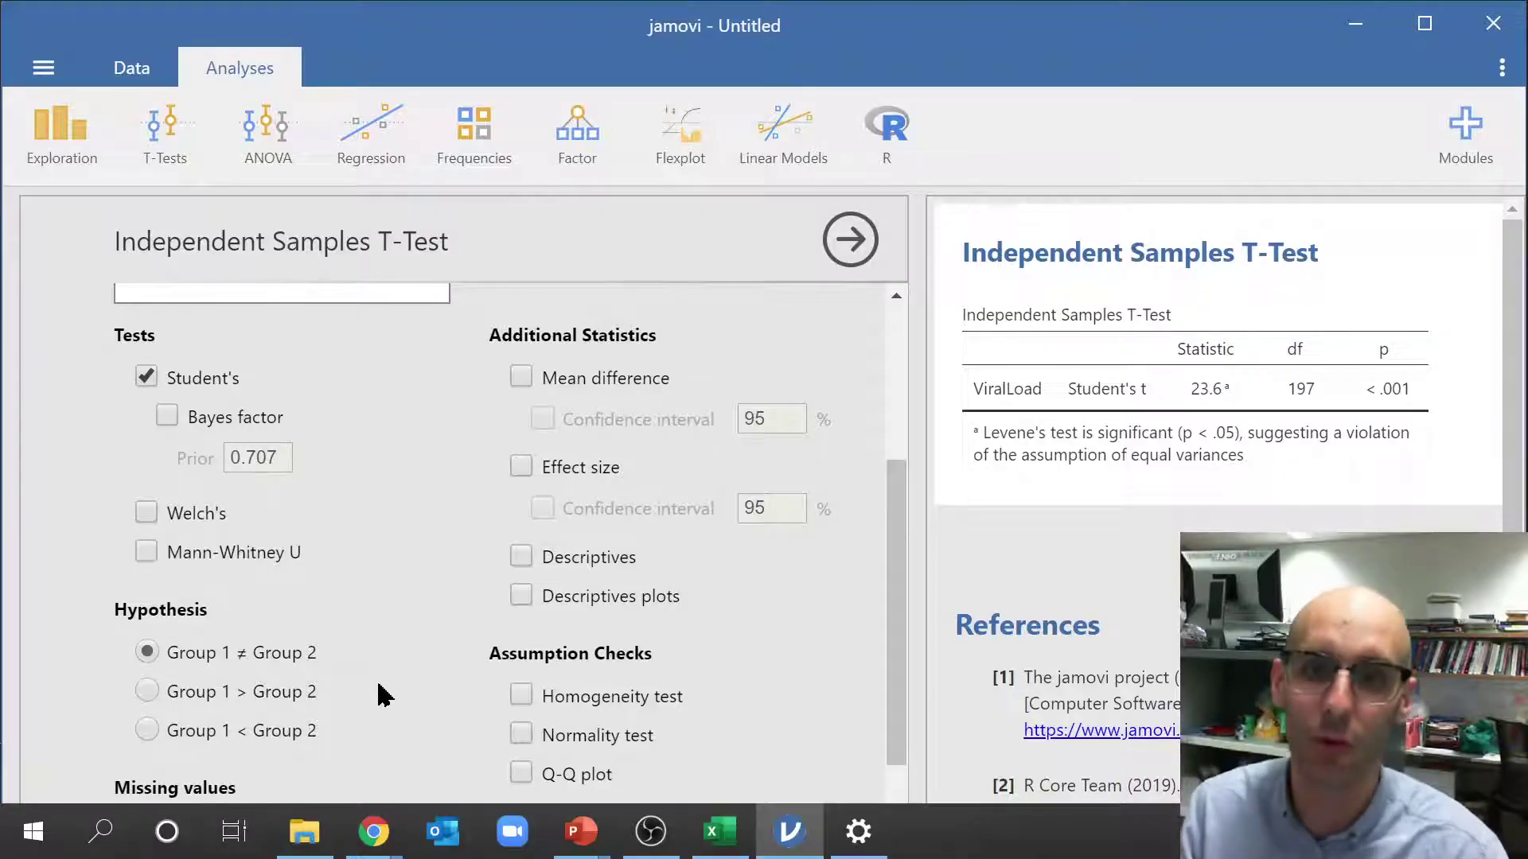
scroll(382, 692, "down", 1)
left_click(521, 692)
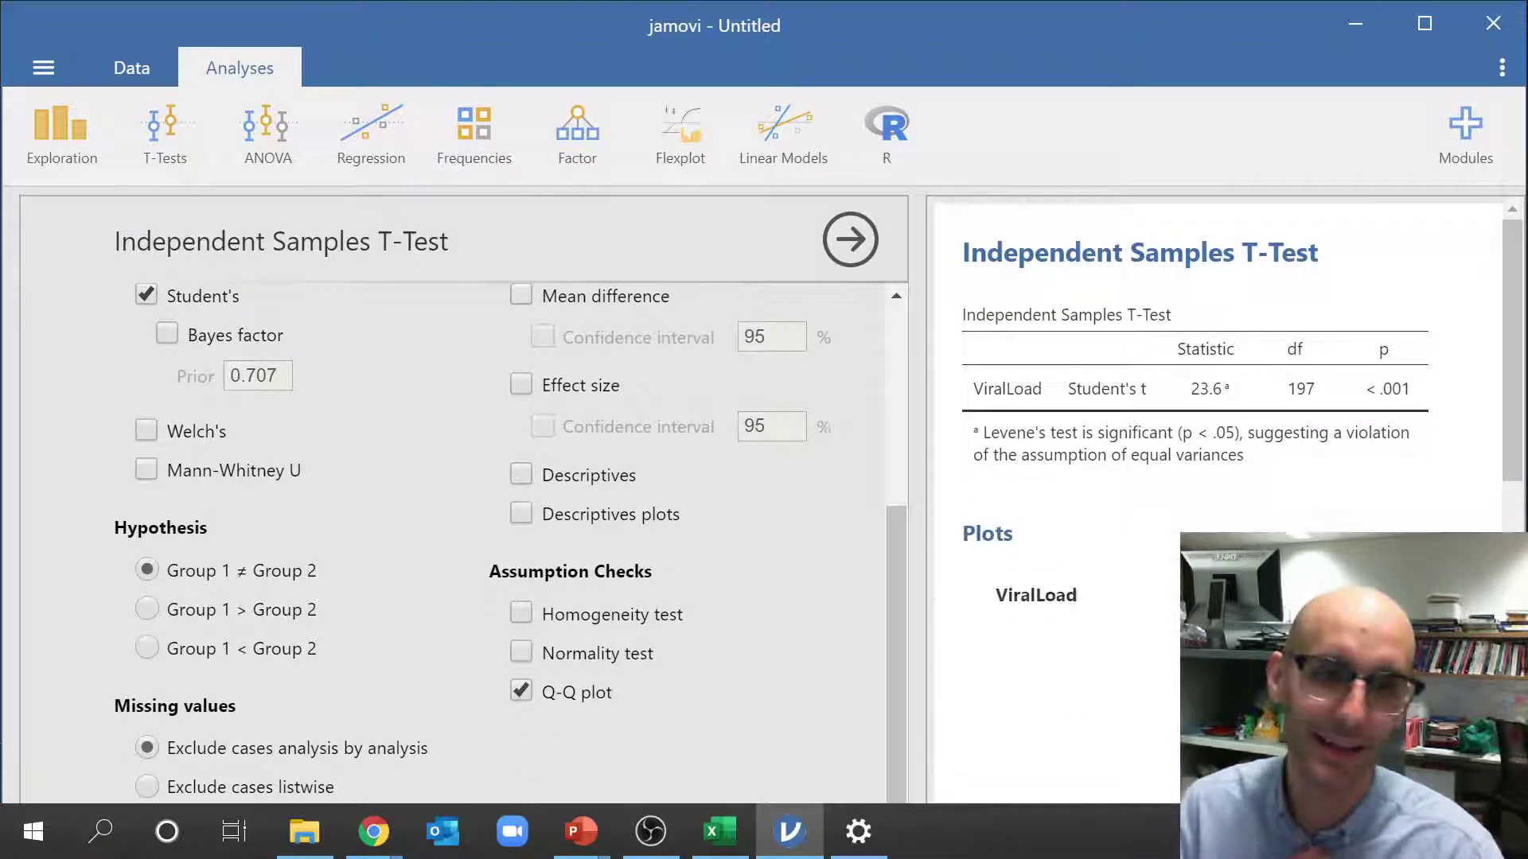
Scroll to the Q-Q plot, shrink jamovi to glance at Excel, then maximize it again
scroll(1245, 515, "down", 4)
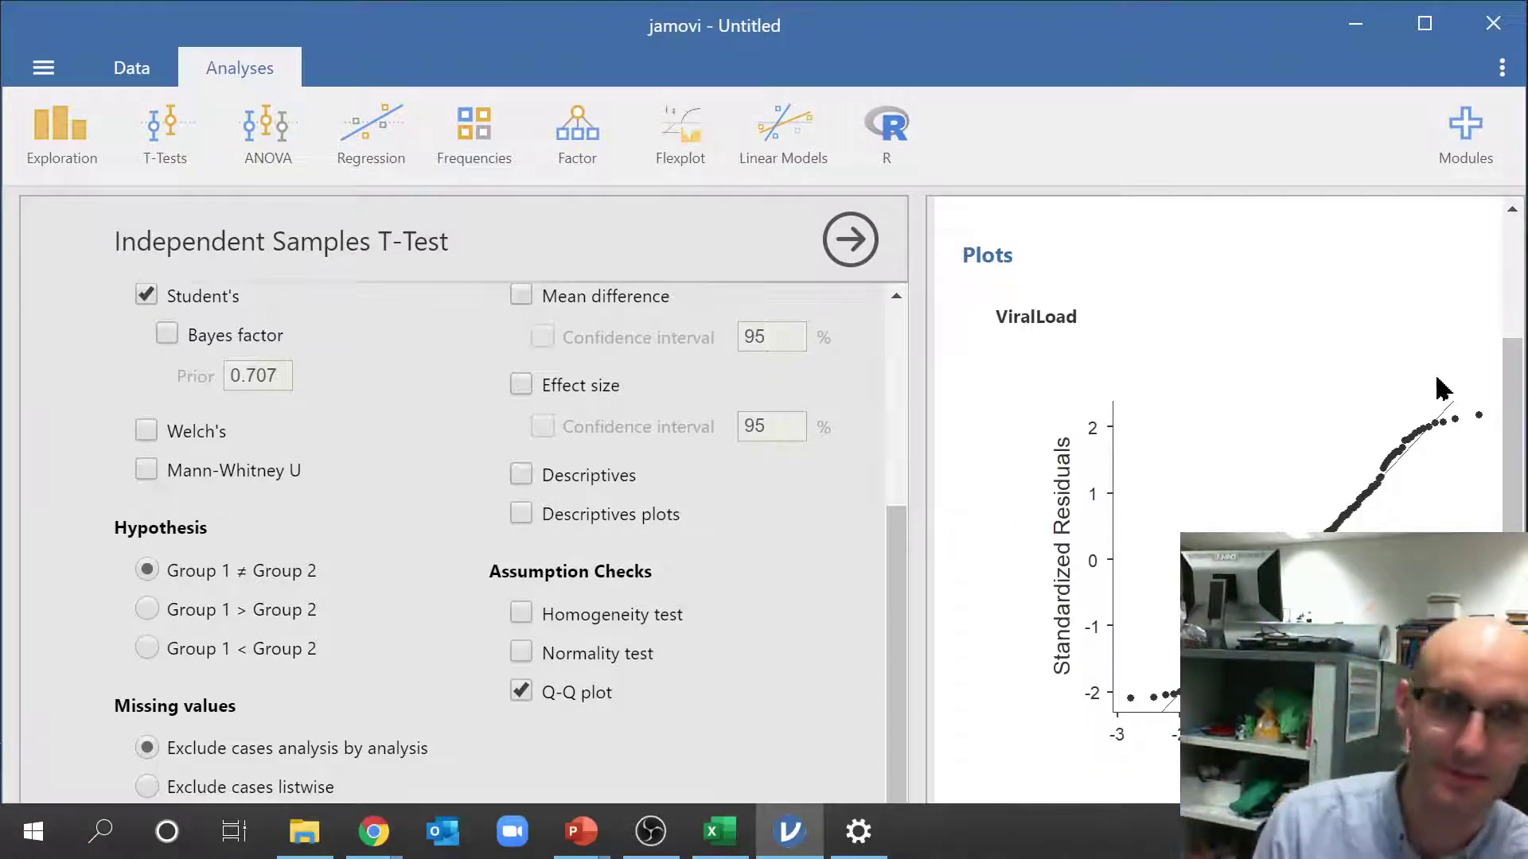
left_click_drag(1271, 9, 731, 42)
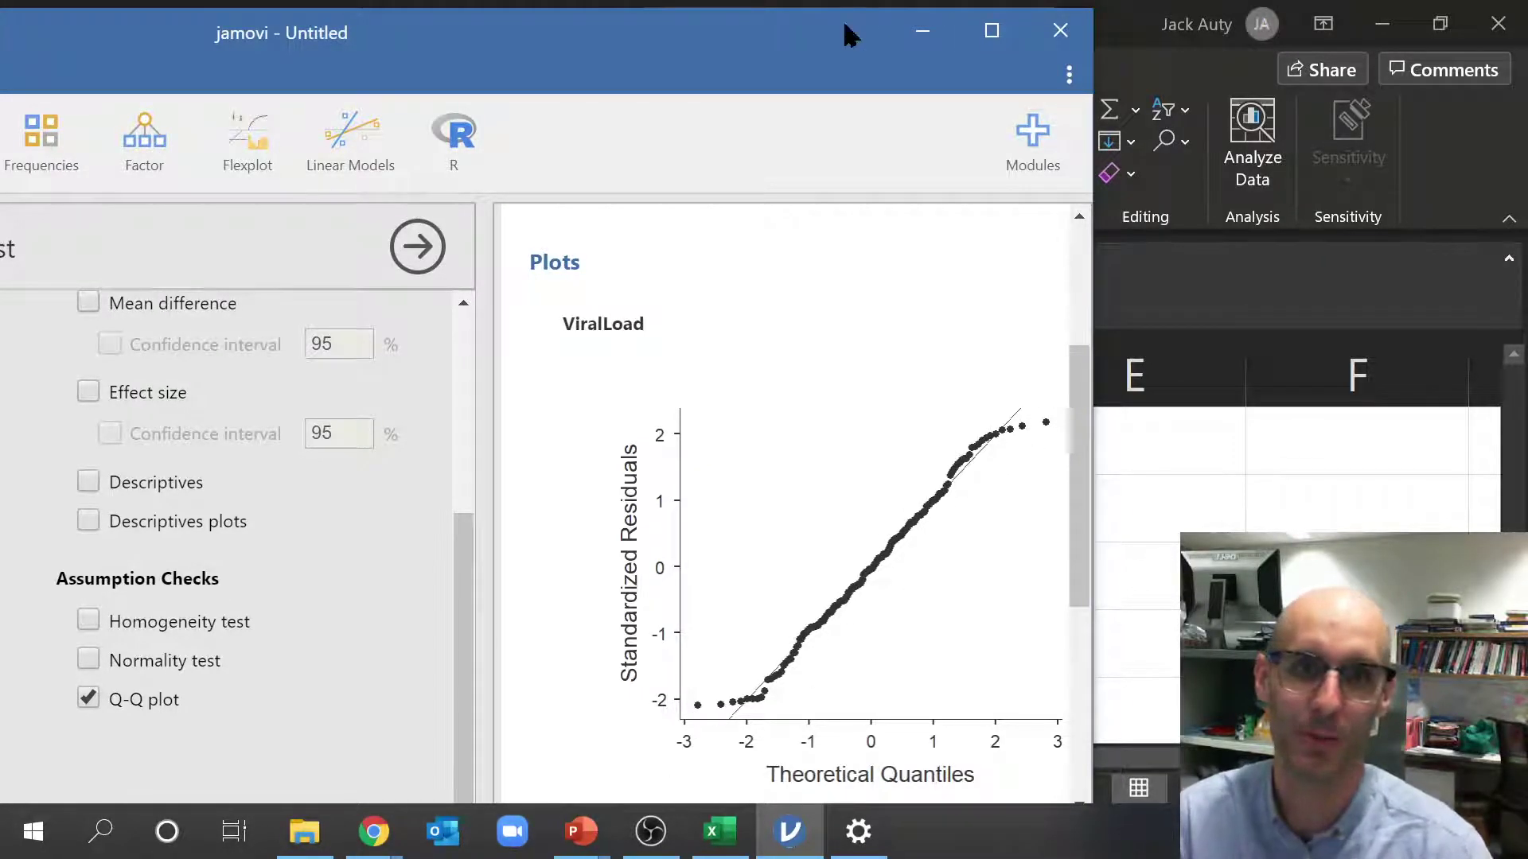
left_click(991, 31)
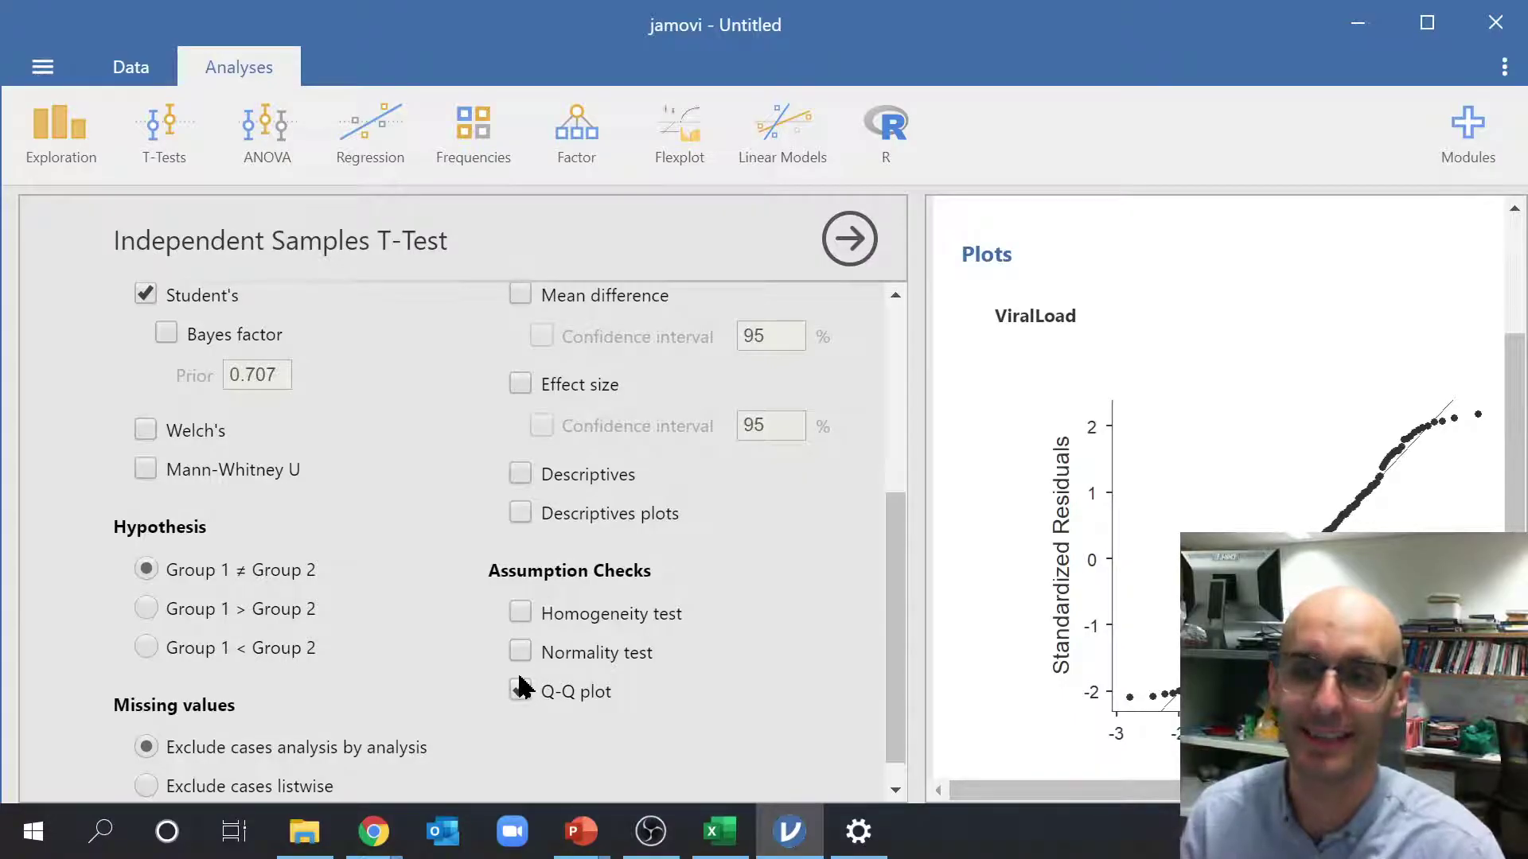
Turn on Descriptives plots for ViralLoad by Treatment and widen the window so the legend fits
left_click_drag(894, 567, 942, 443)
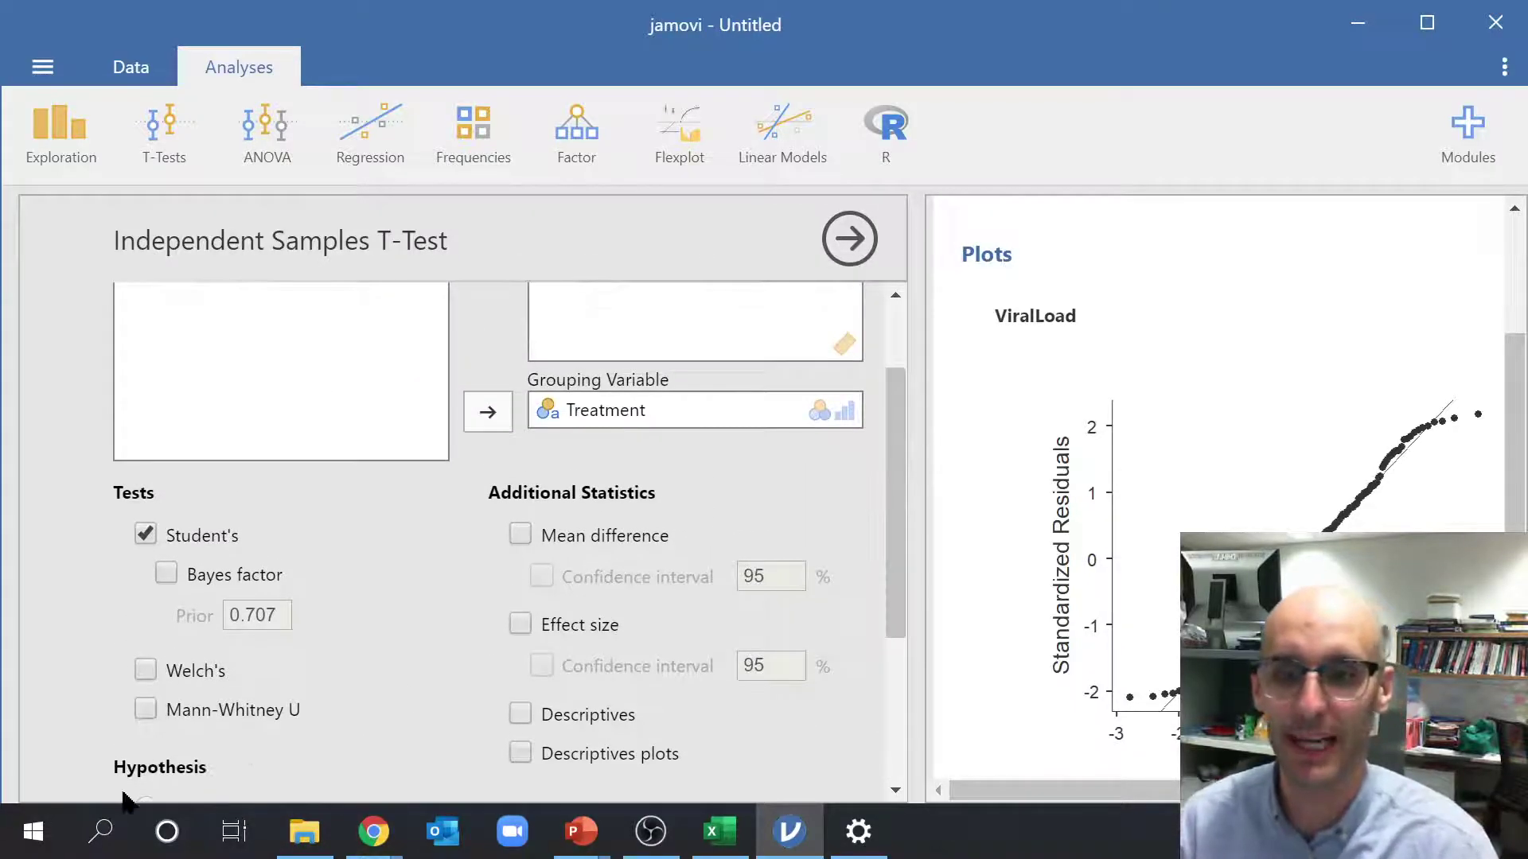
left_click(520, 753)
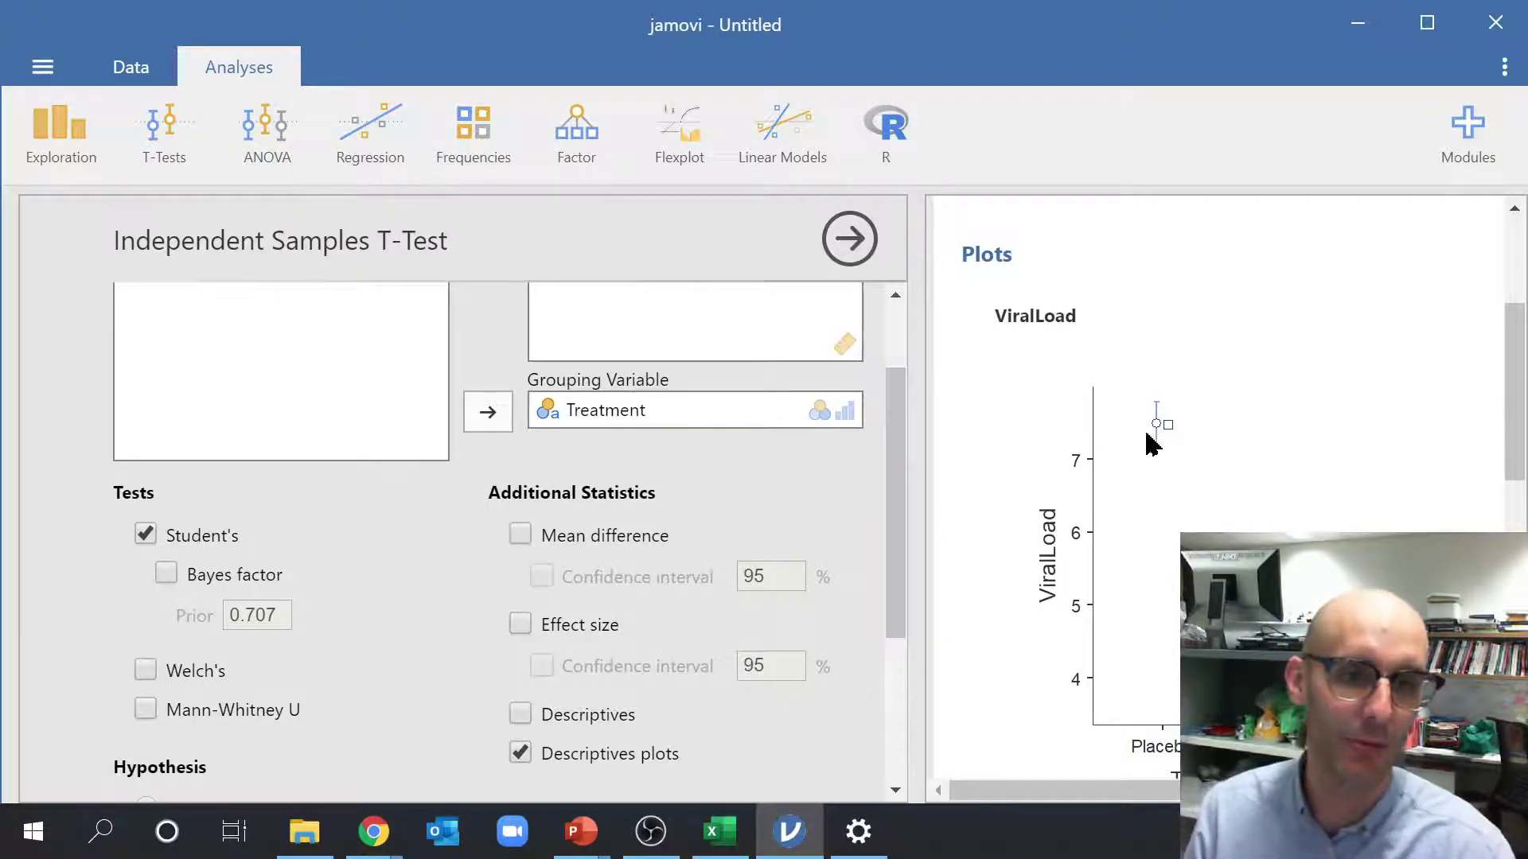
scroll(1146, 548, "down", 2)
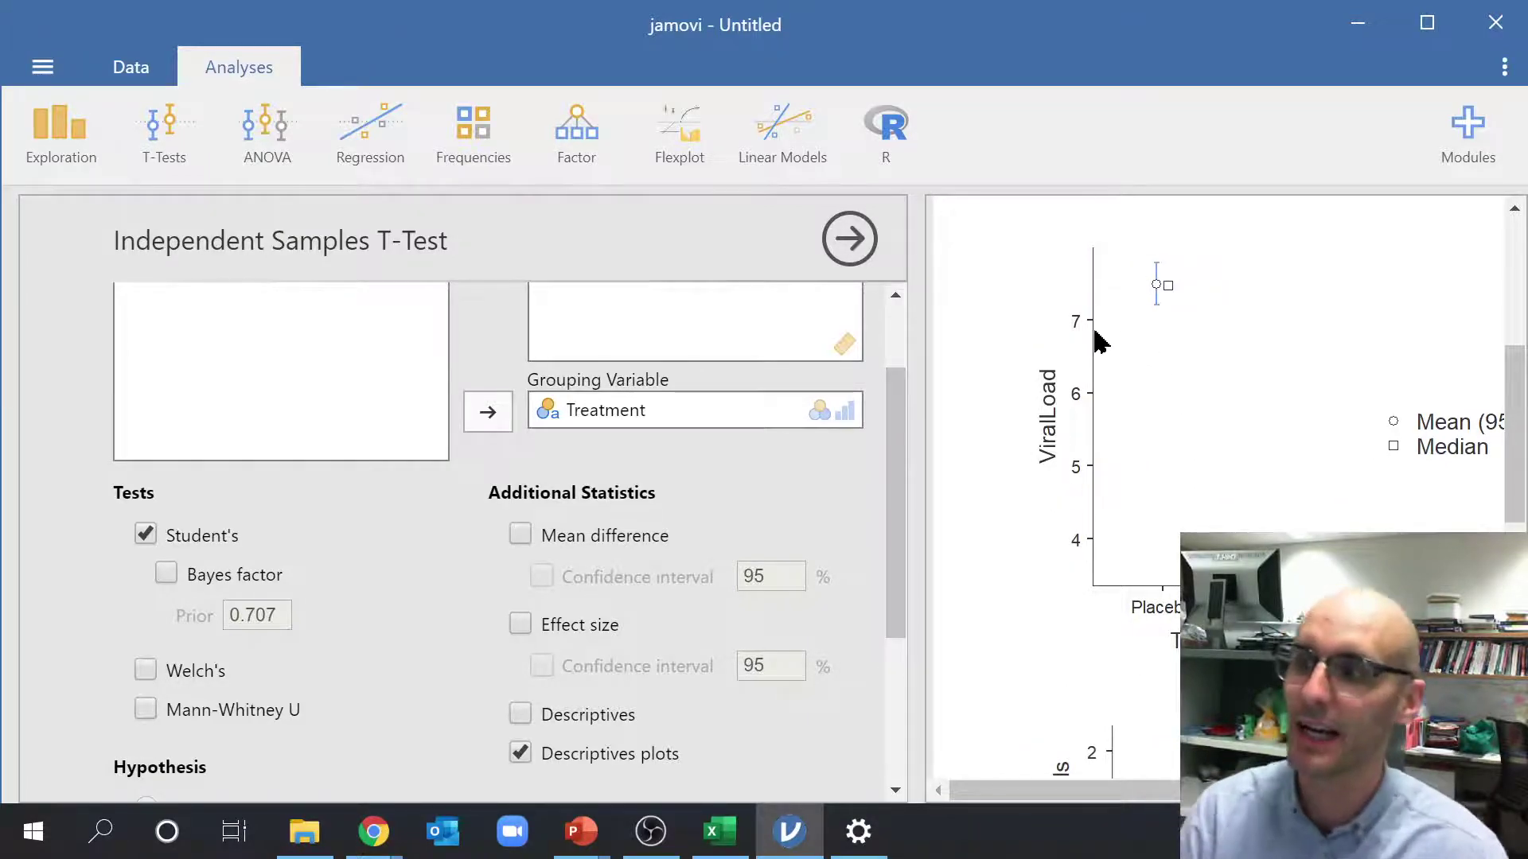
left_click_drag(1091, 45, 738, 65)
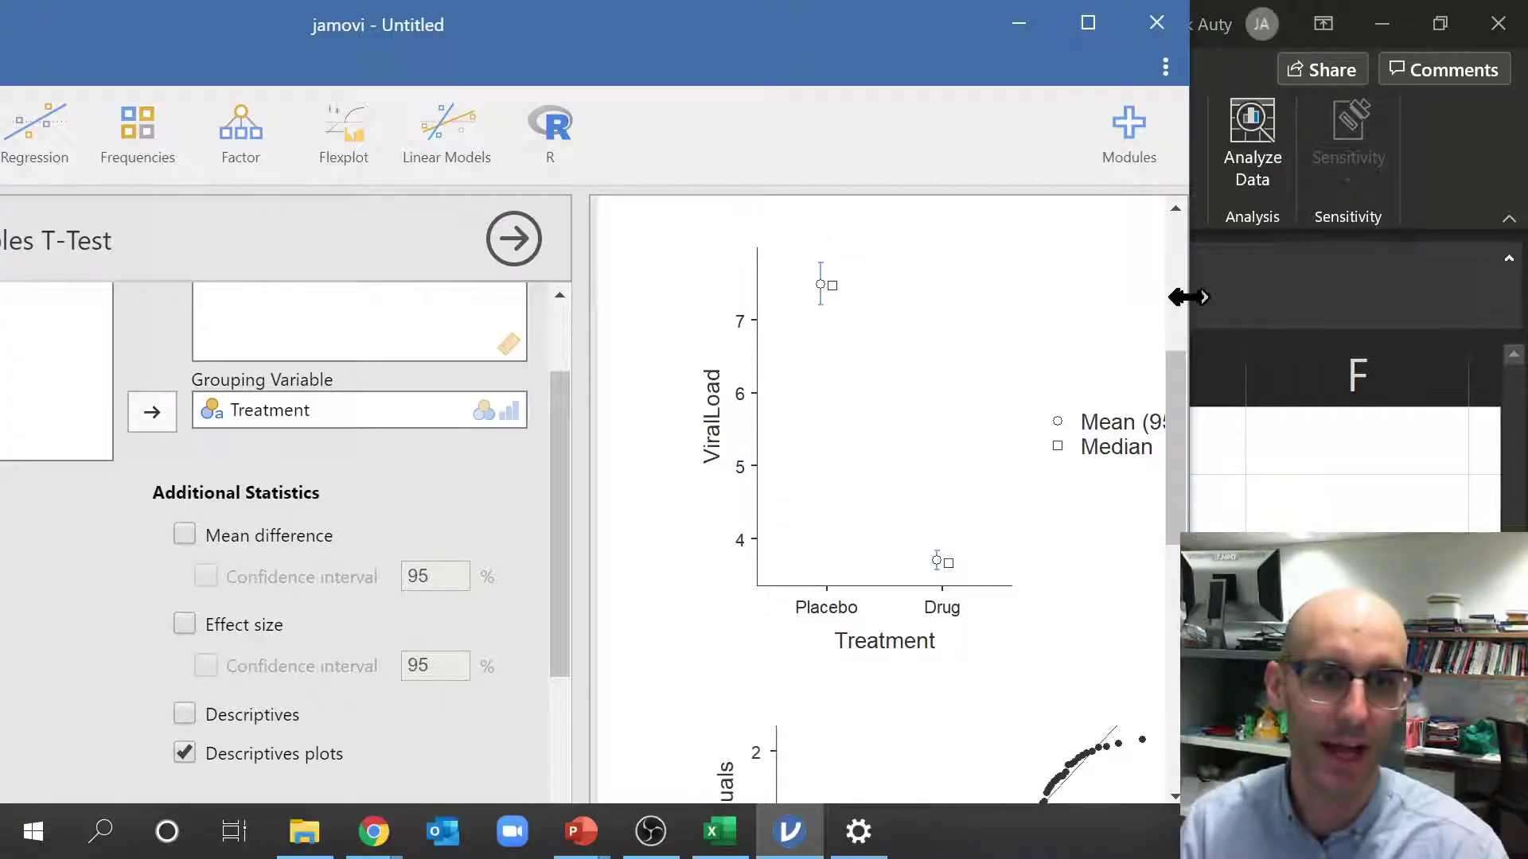
left_click_drag(1189, 297, 1422, 300)
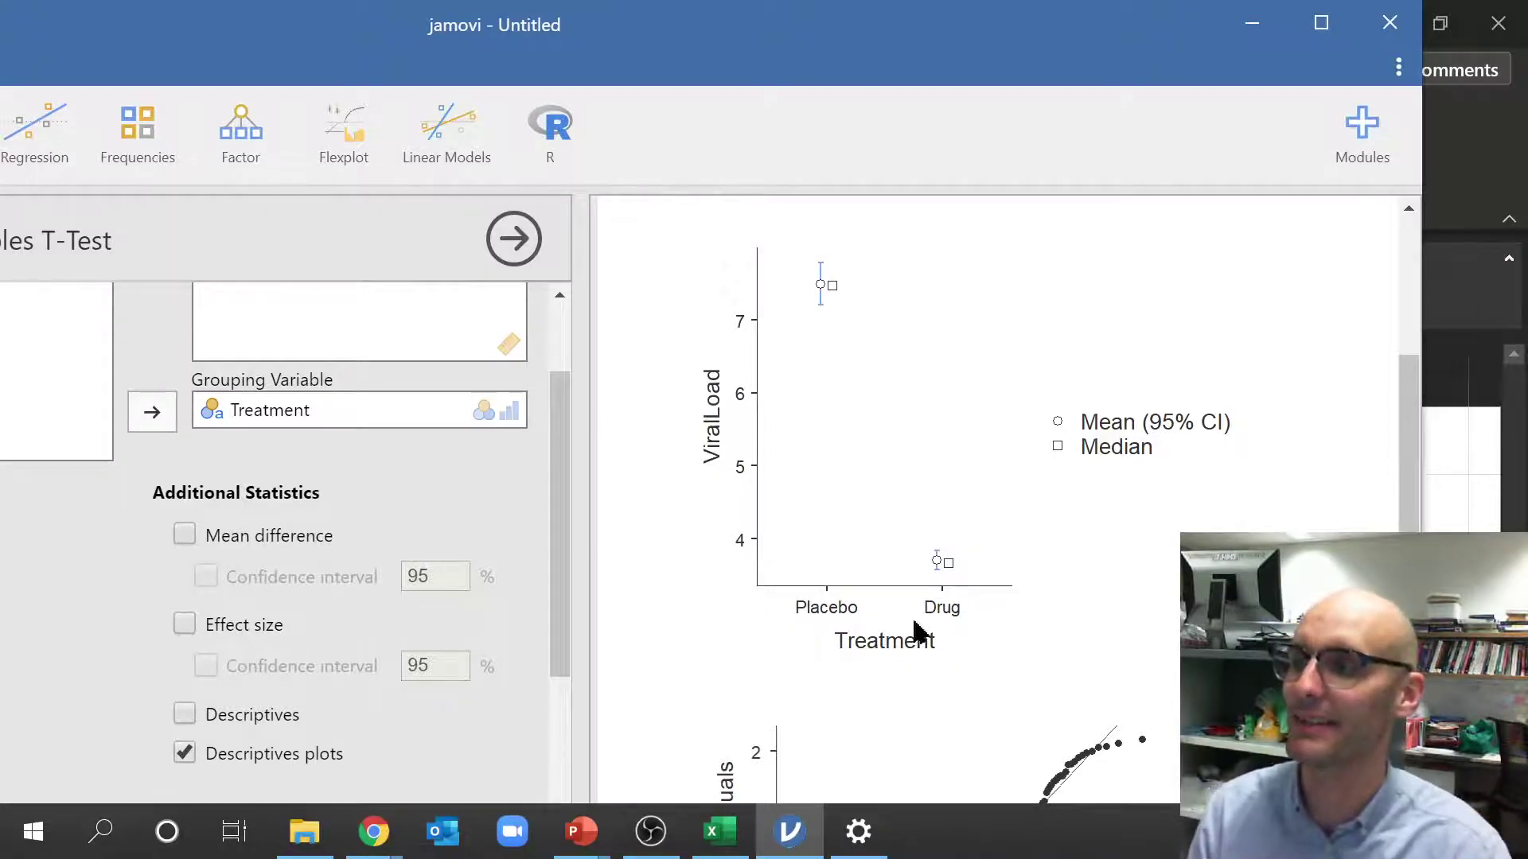
Copy the ViralLoad descriptives plot as an image and move the window back right
right_click(837, 459)
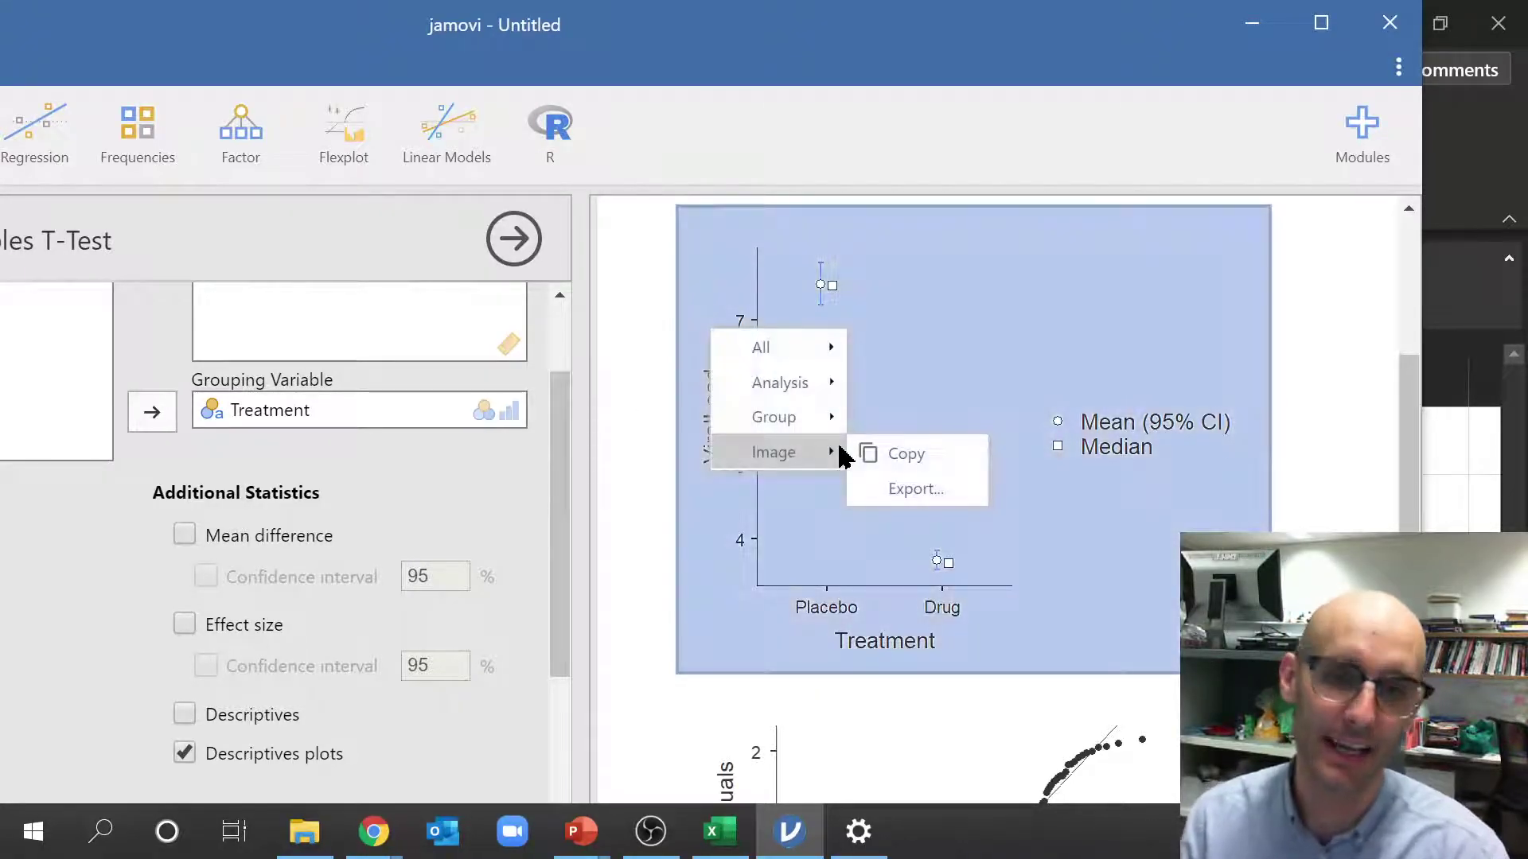
left_click(903, 453)
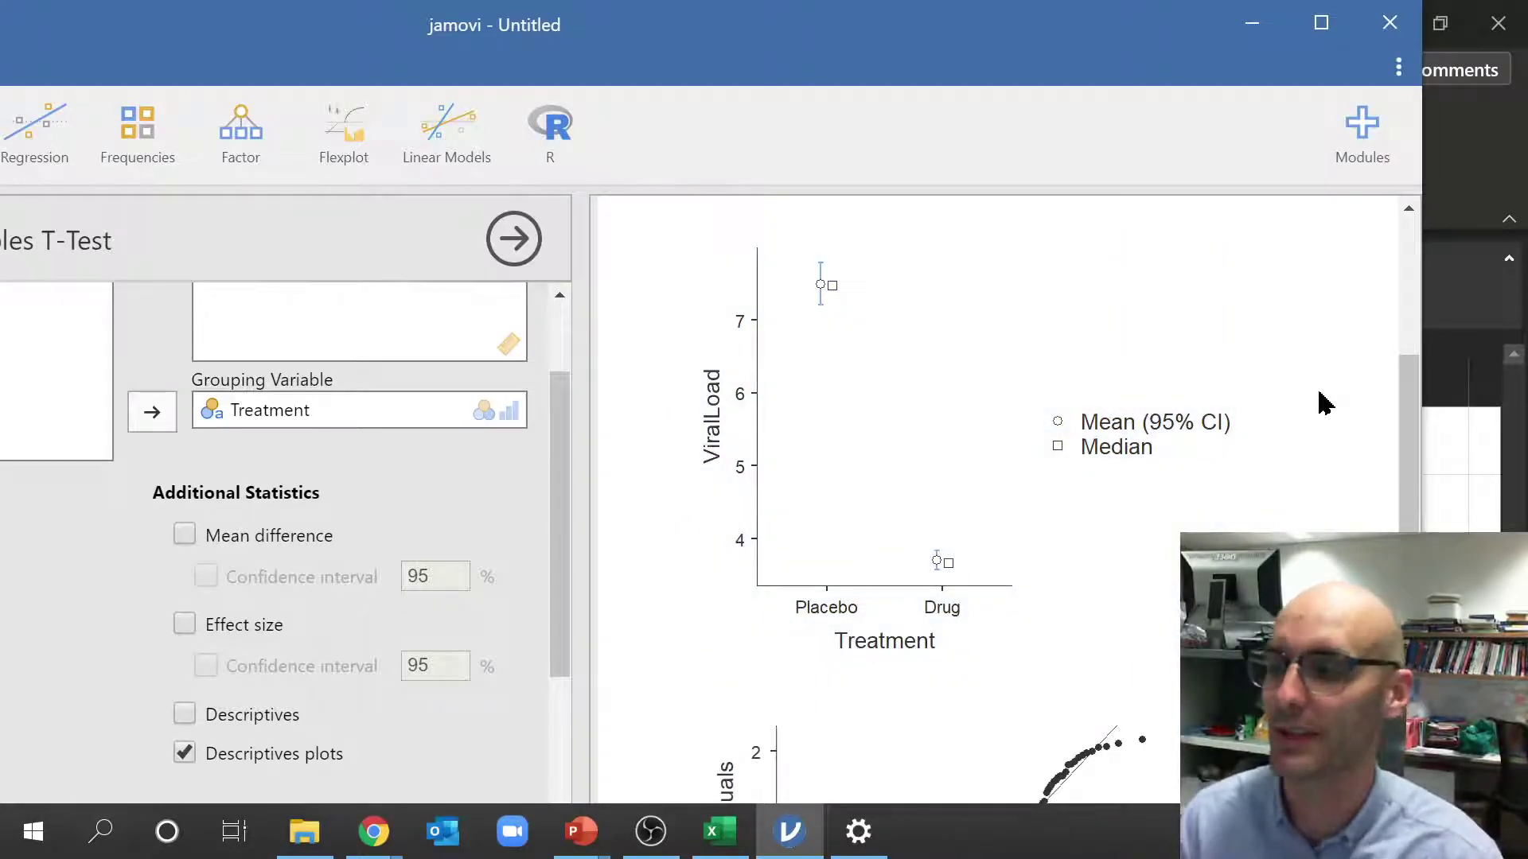
scroll(978, 449, "up", 5)
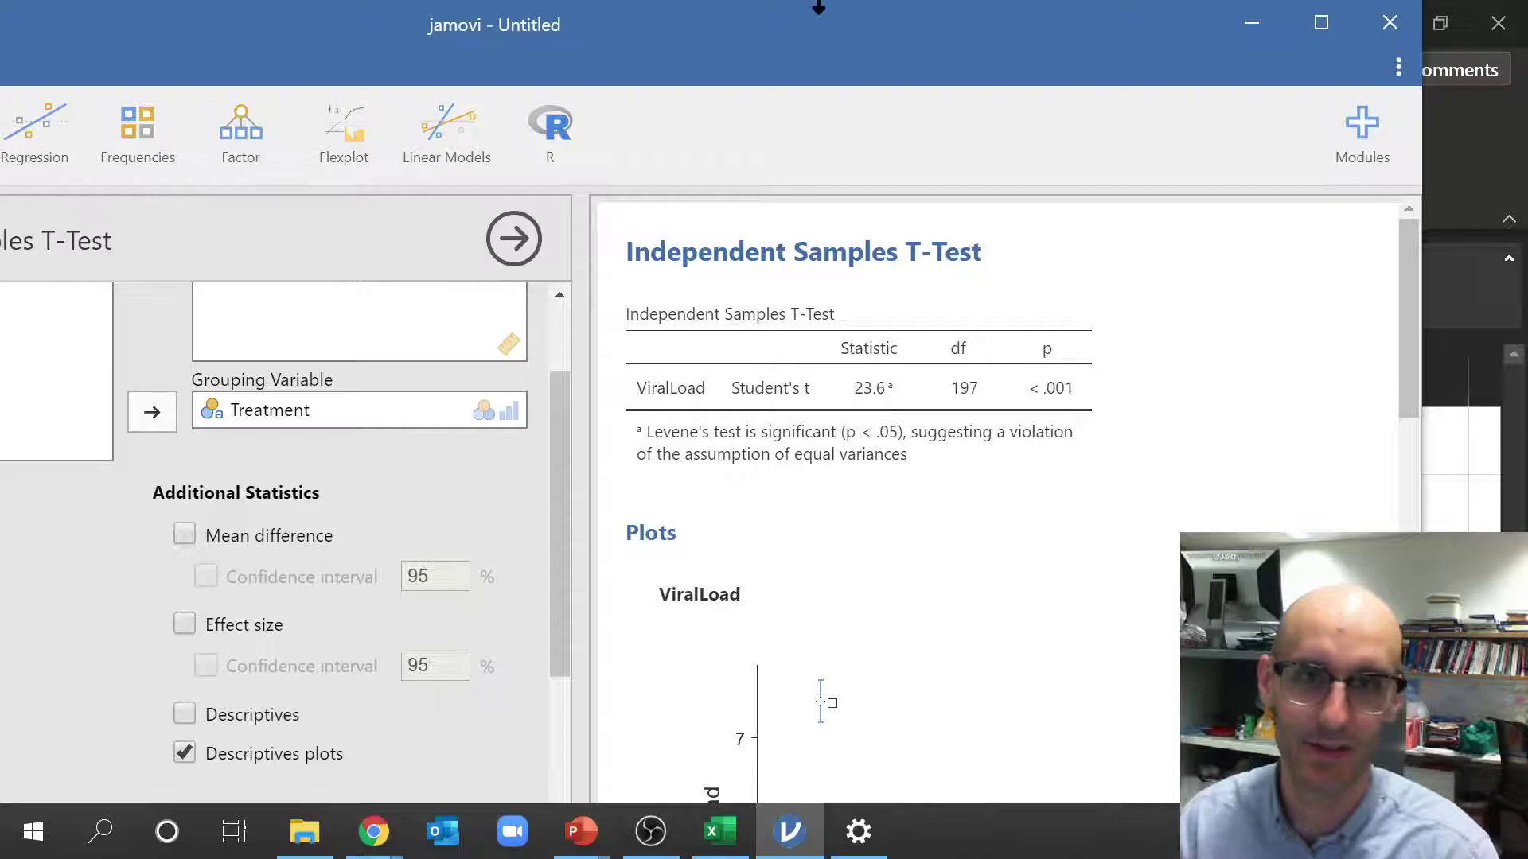
left_click_drag(808, 40, 887, 40)
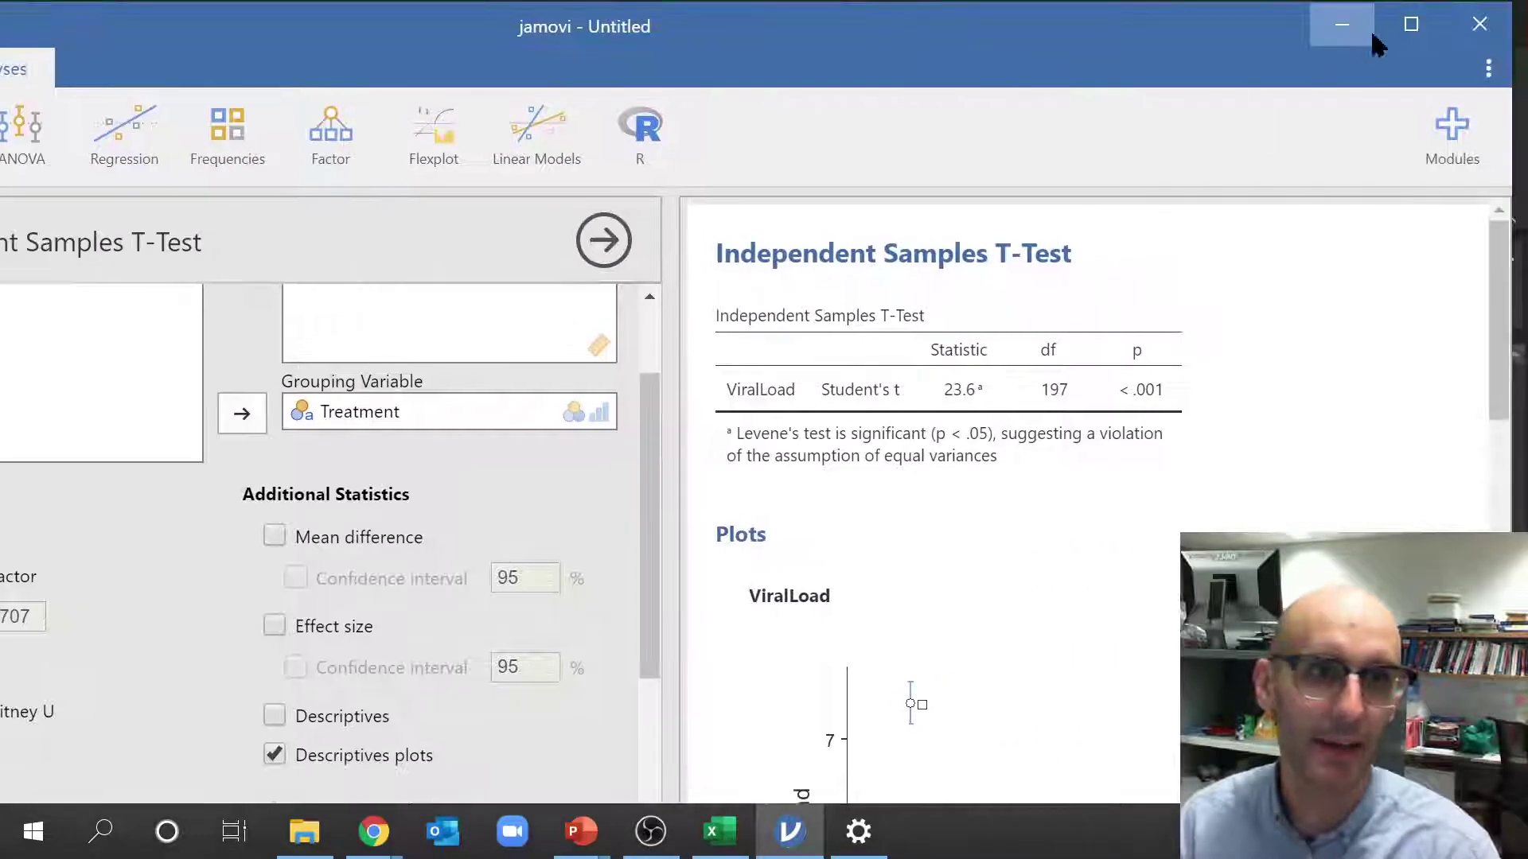
Maximize jamovi and return from the data view to the t-test options
left_click(1427, 22)
left_click(125, 65)
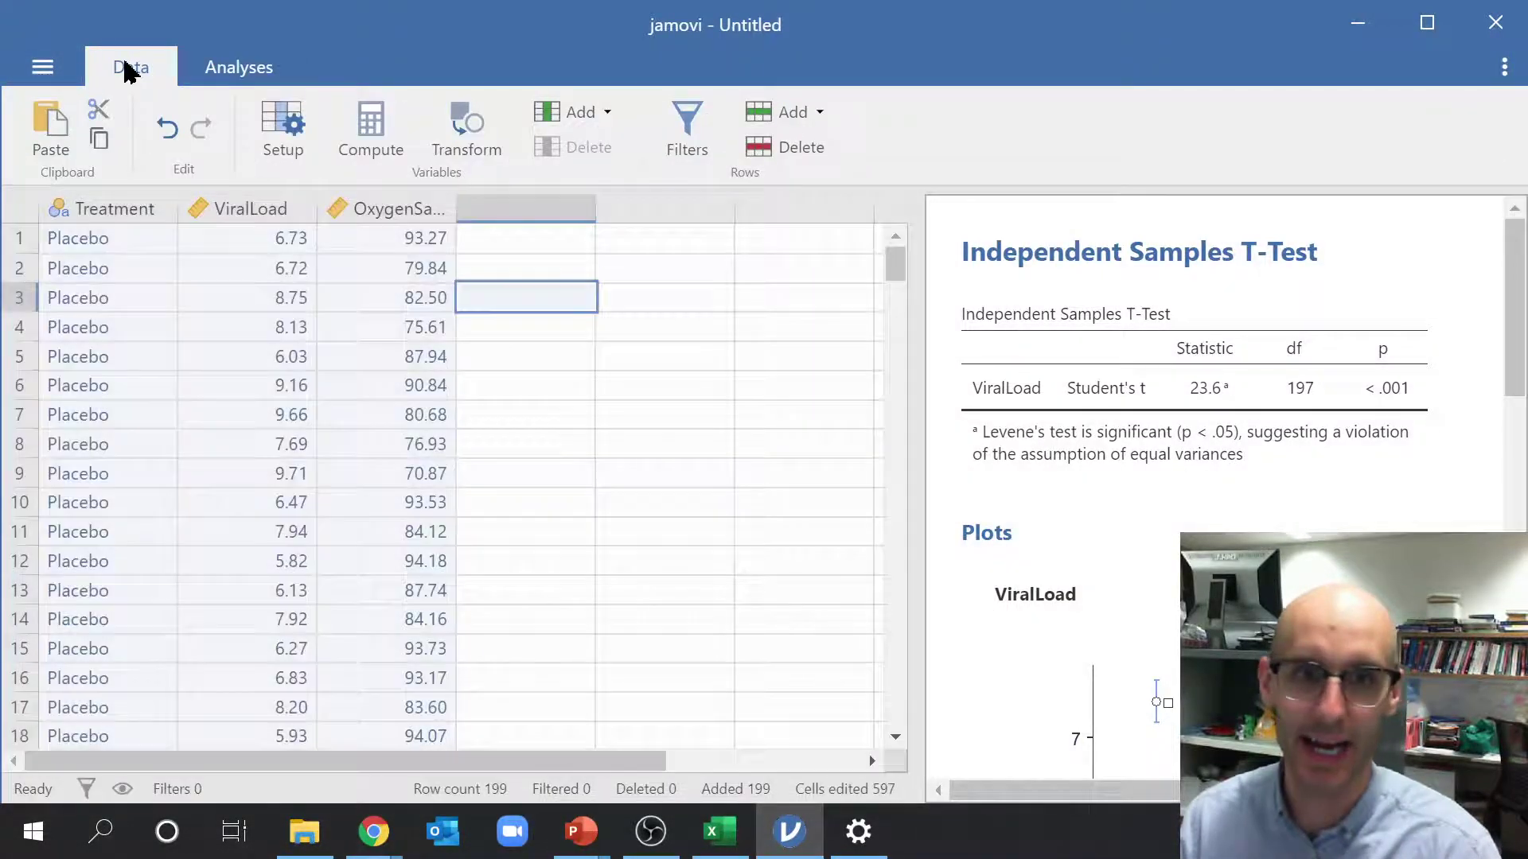
left_click(1175, 263)
scroll(430, 652, "down", 2)
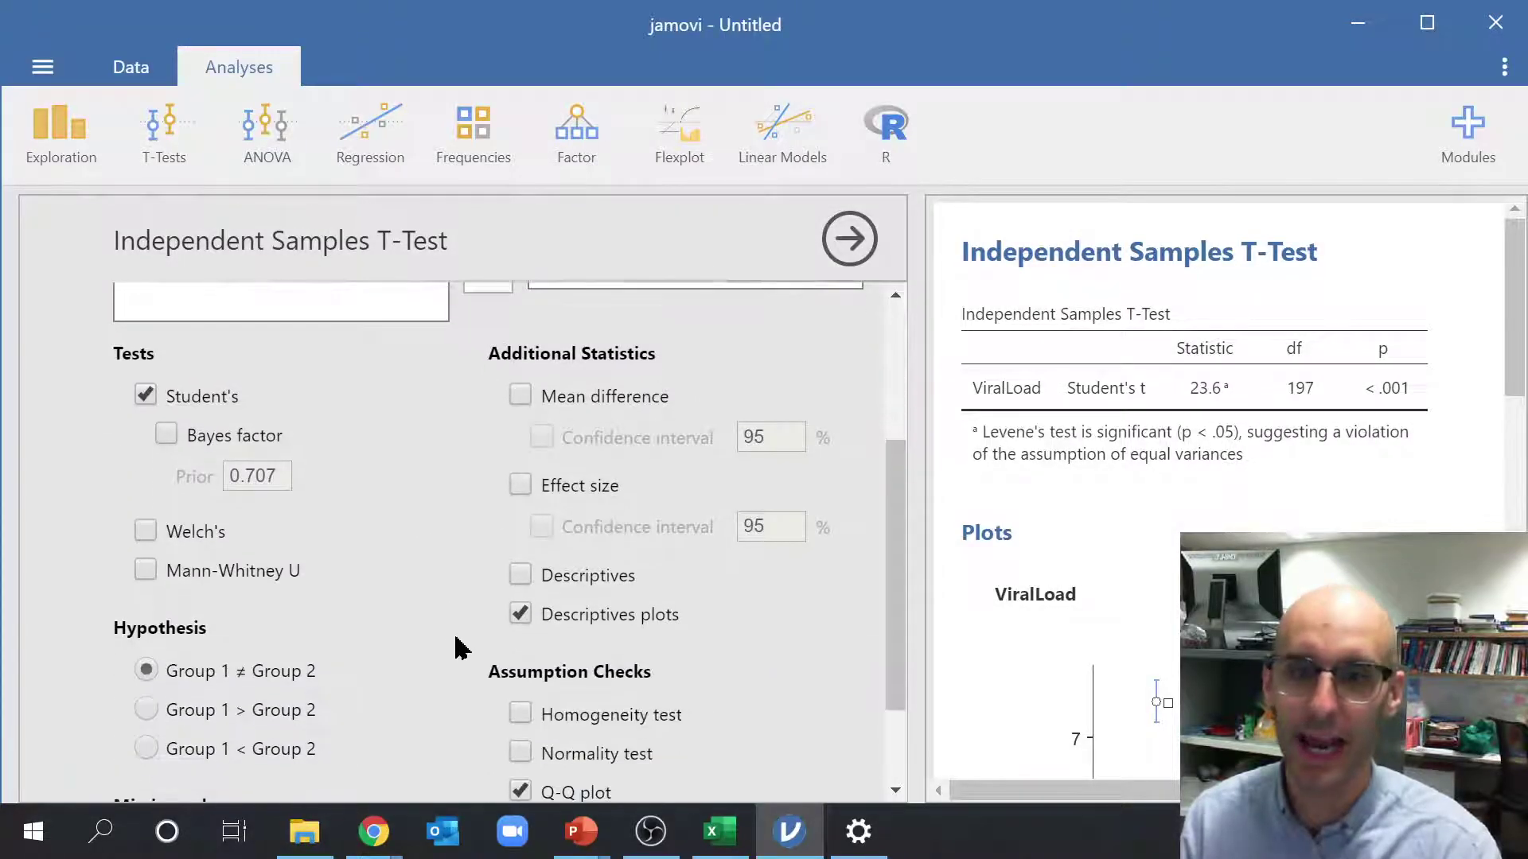
Add Cohen's d effect size (3.34), reviewing its confidence interval before unticking it
left_click(521, 486)
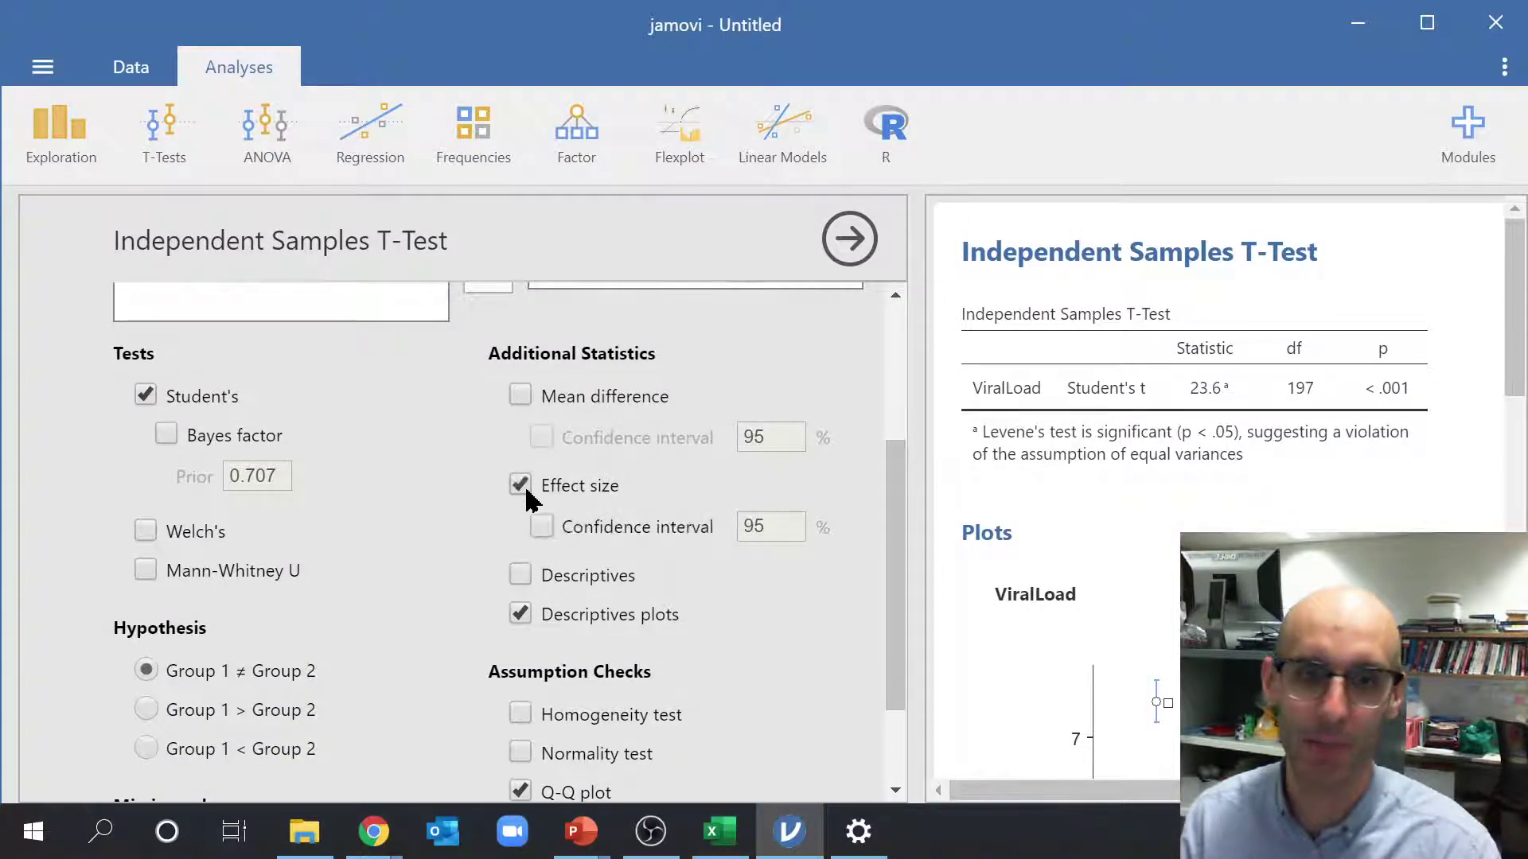
left_click(543, 528)
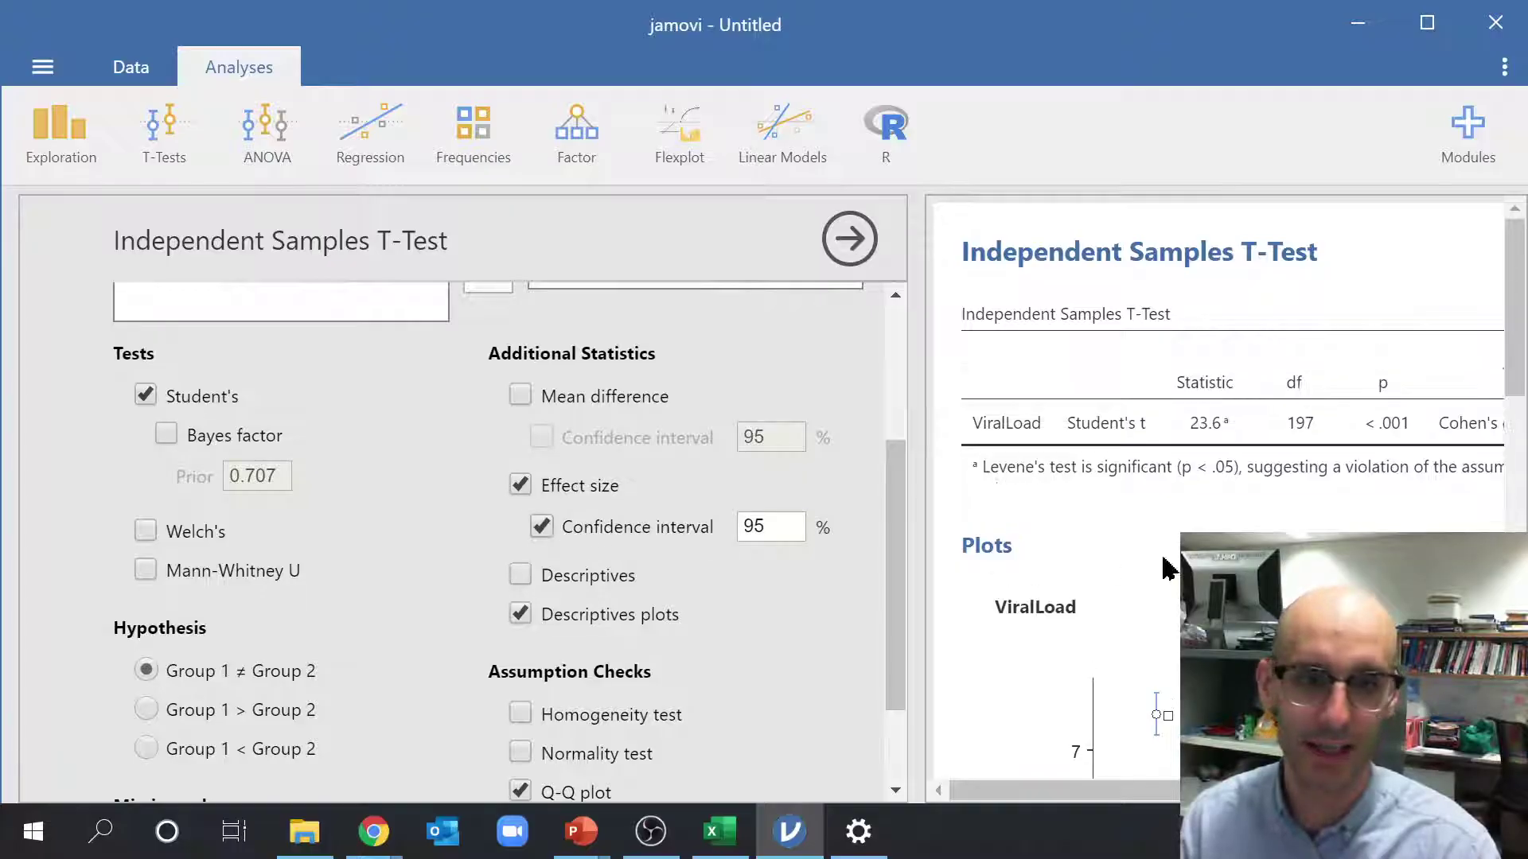
scroll(1216, 478, "right", 5)
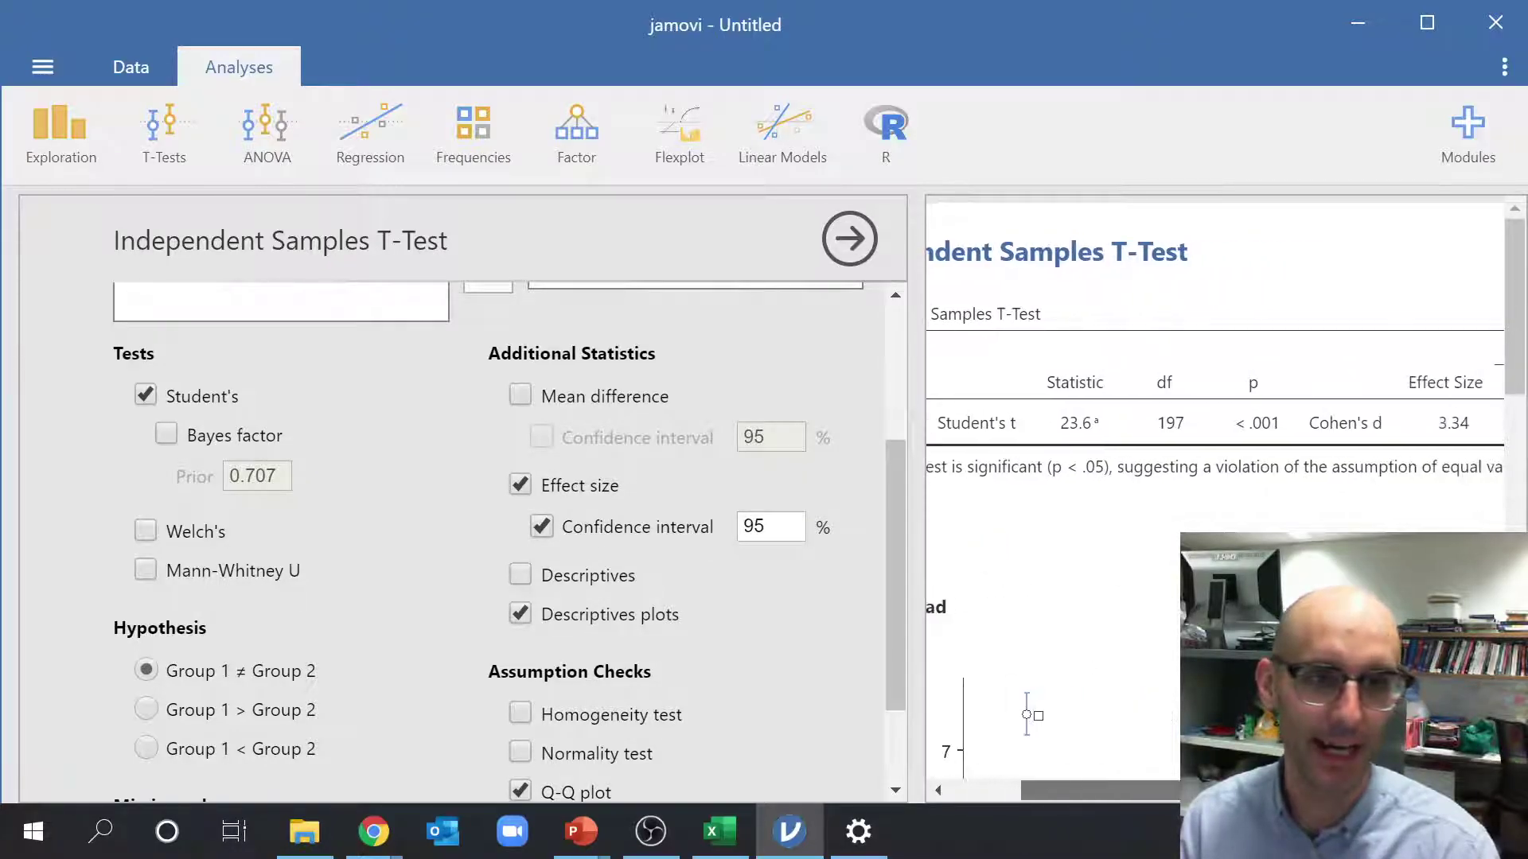
scroll(1194, 476, "right", 1)
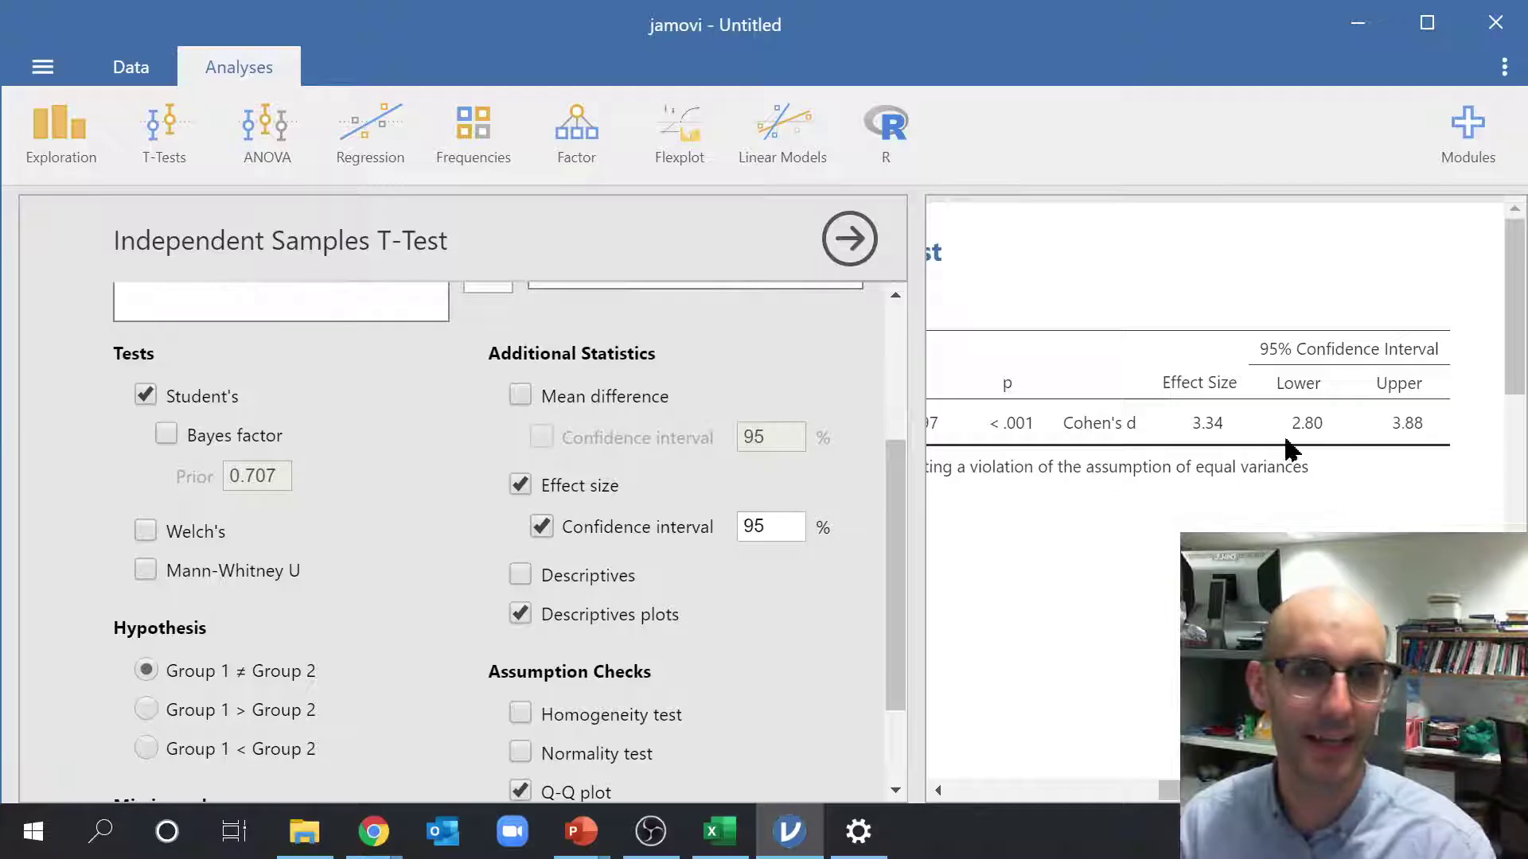
scroll(1050, 493, "left", 6)
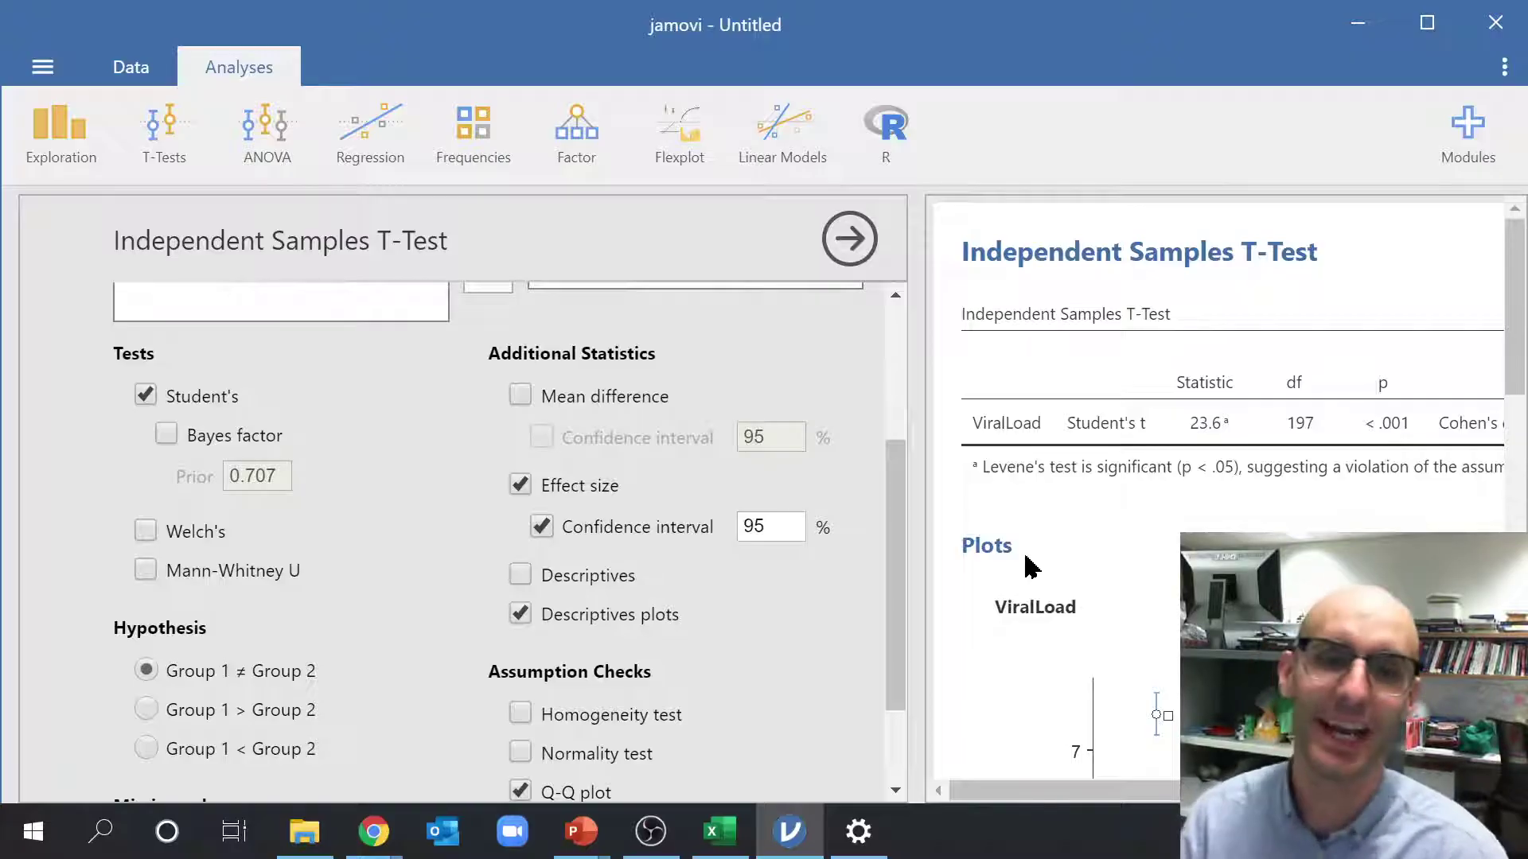
left_click(542, 527)
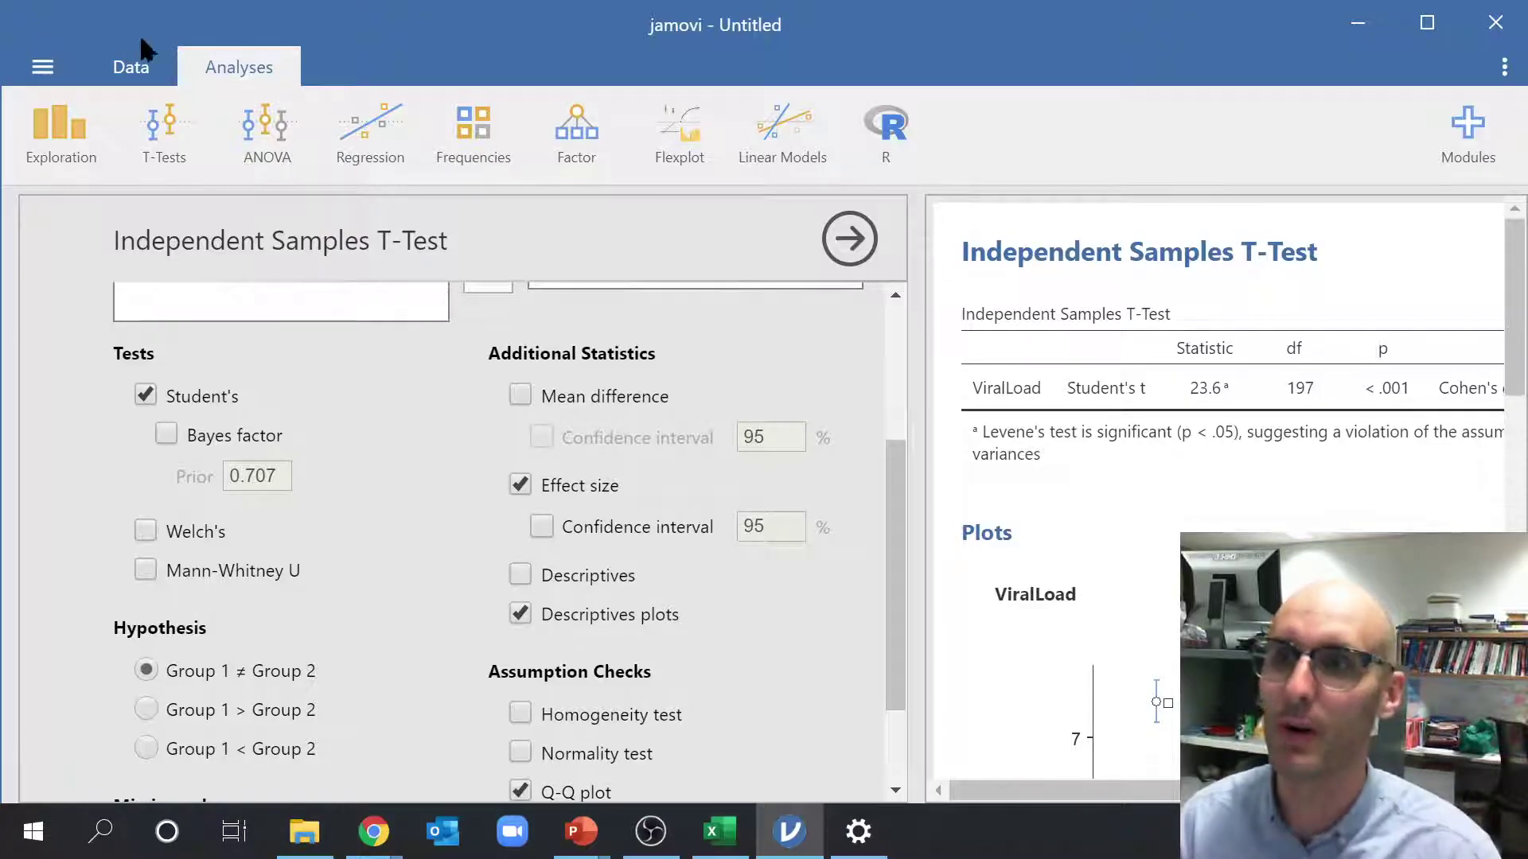
Start a new Independent Samples T-Test from the T-Tests menu
left_click(117, 70)
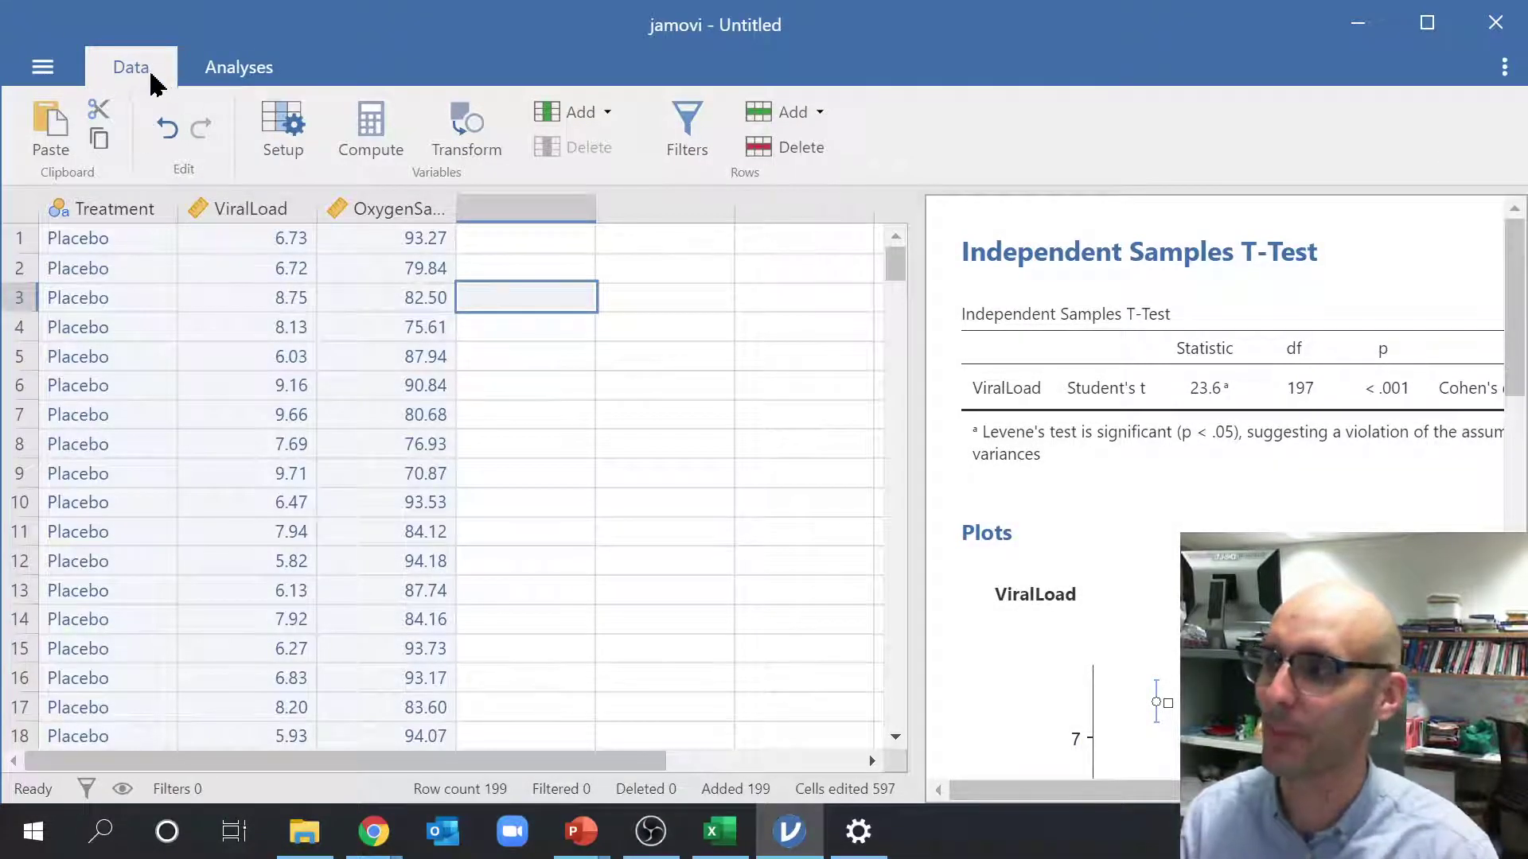
left_click(230, 71)
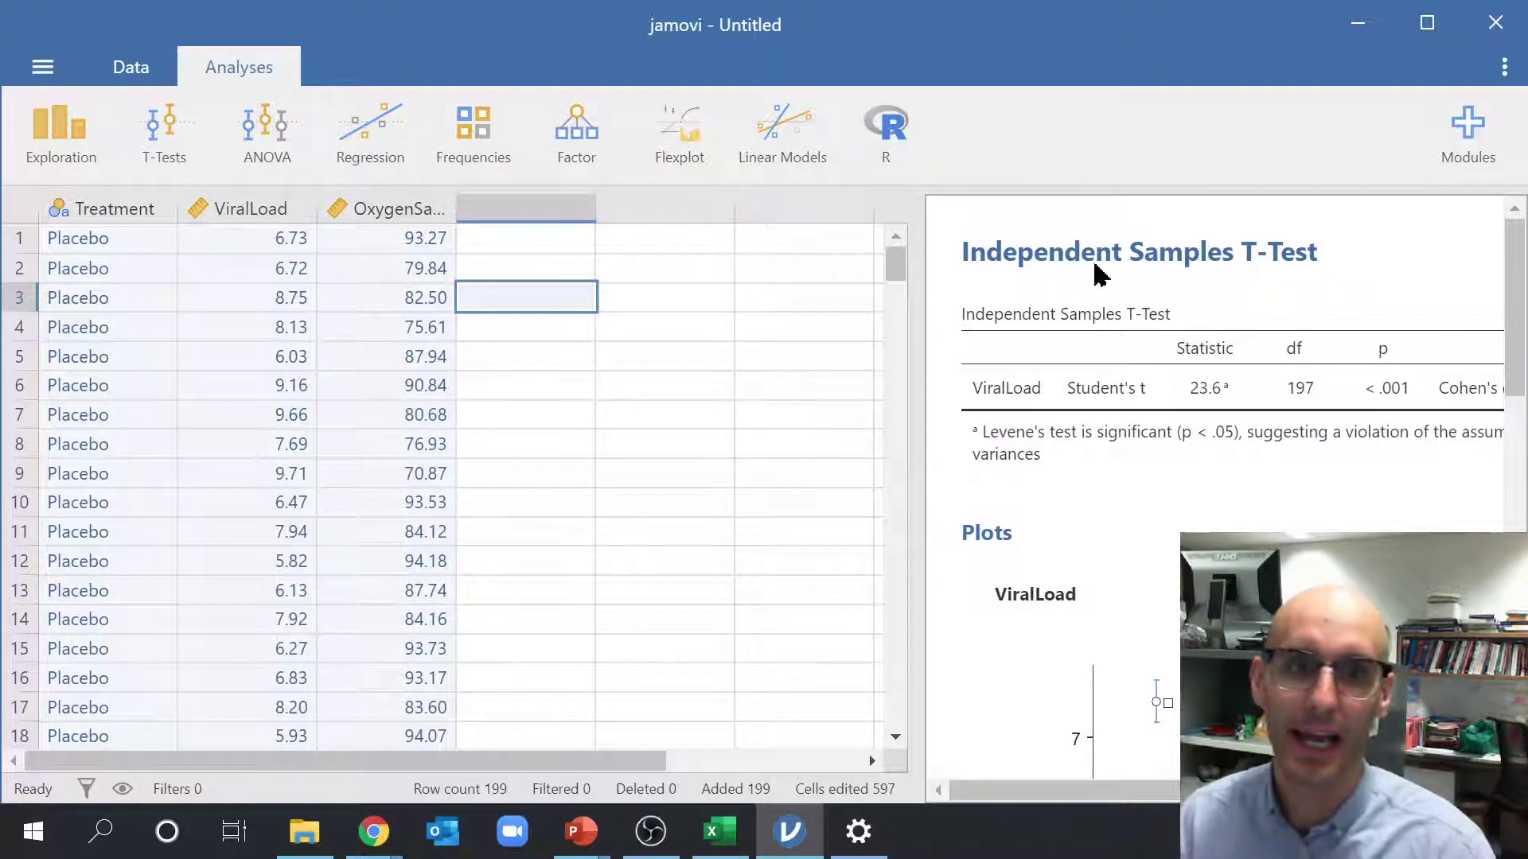
left_click(149, 128)
left_click(176, 205)
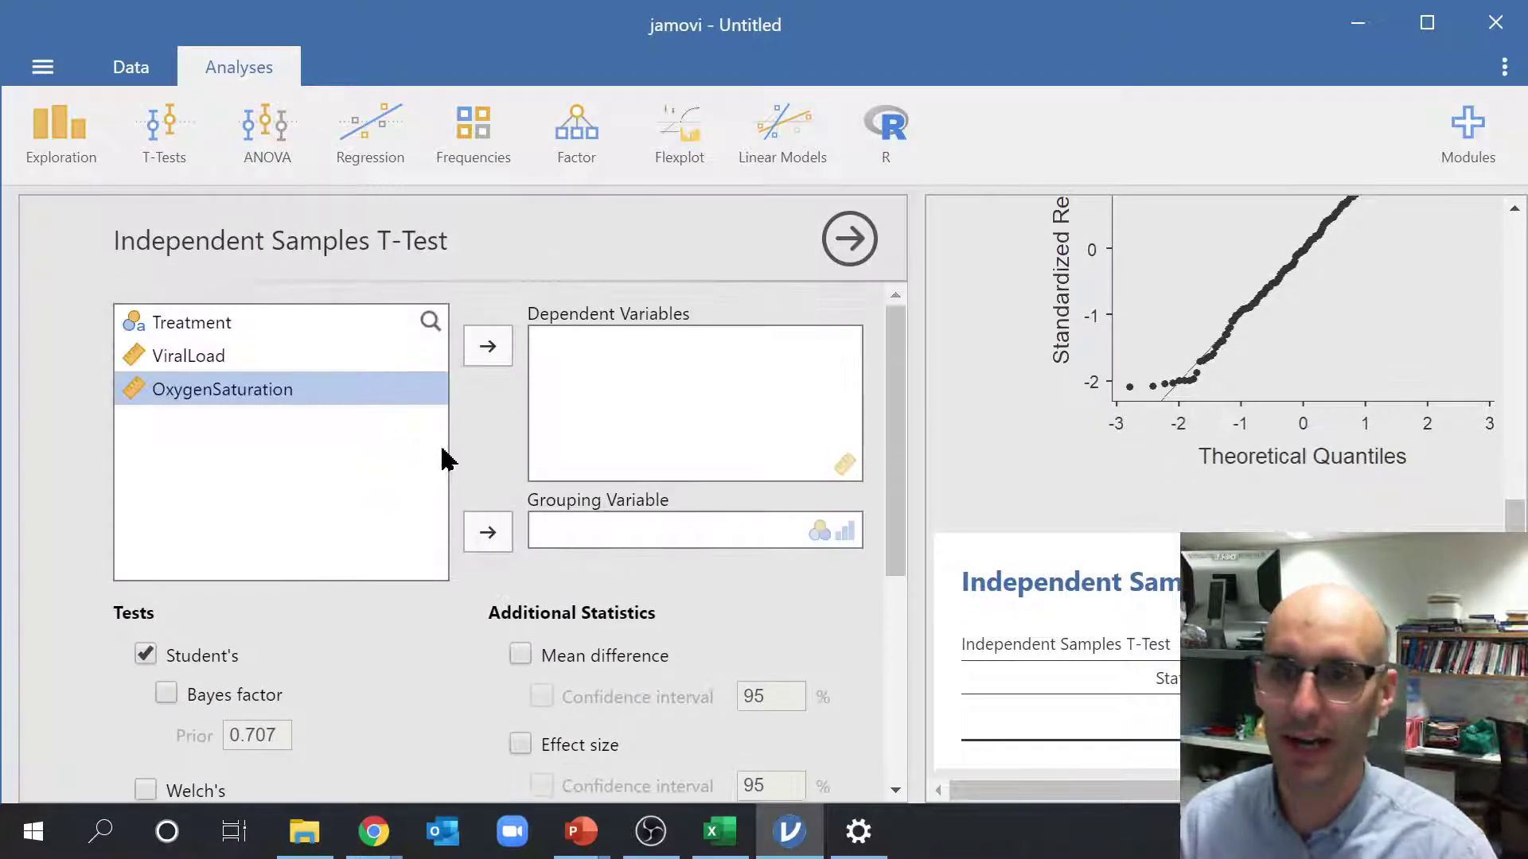
Set OxygenSaturation and ViralLoad as dependent variables with Treatment as the grouping variable
left_click(477, 350)
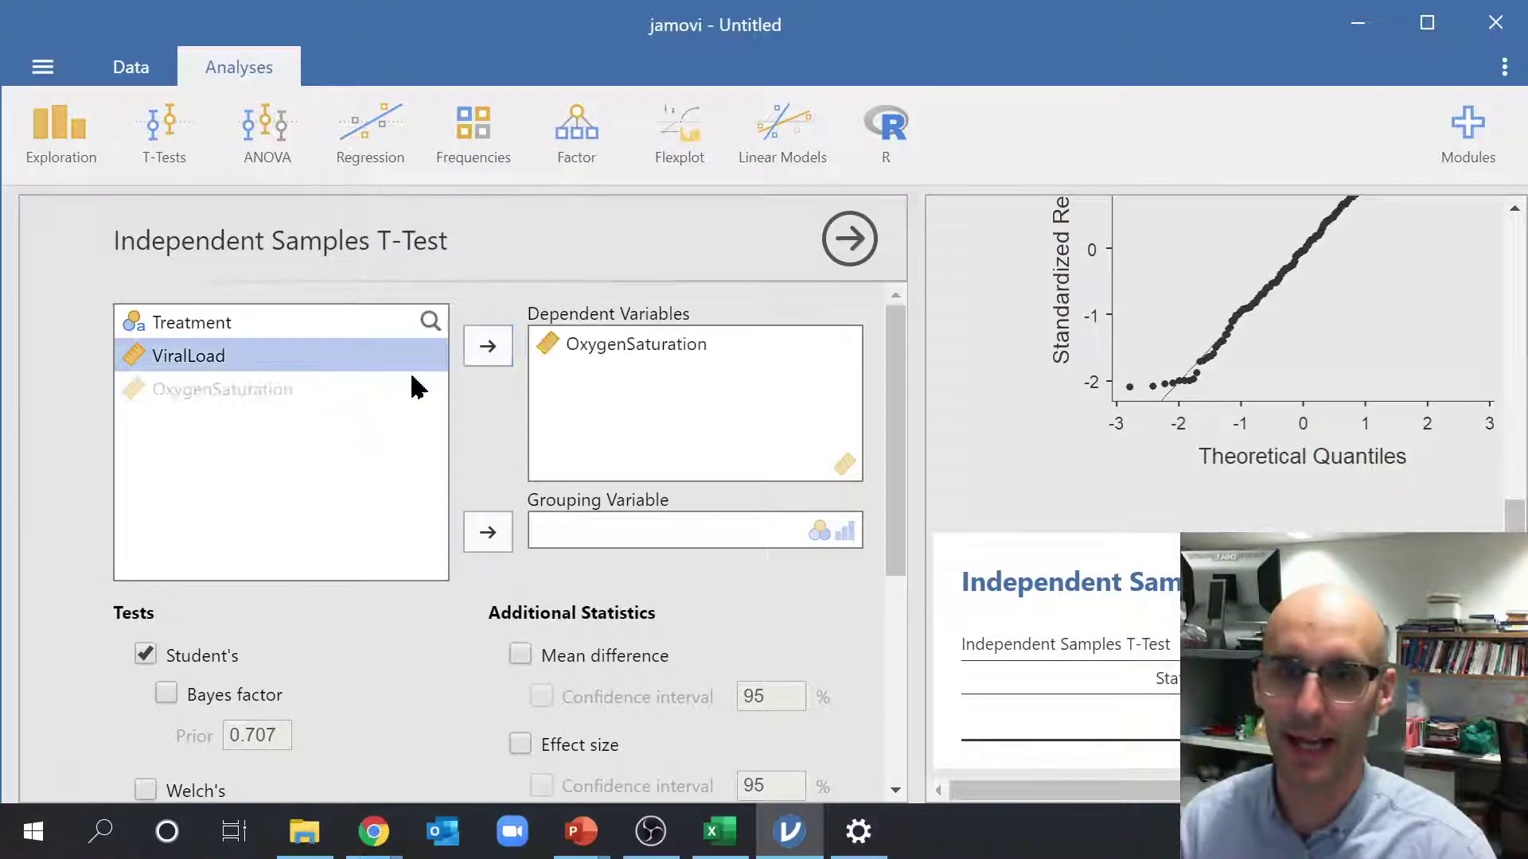
left_click(492, 350)
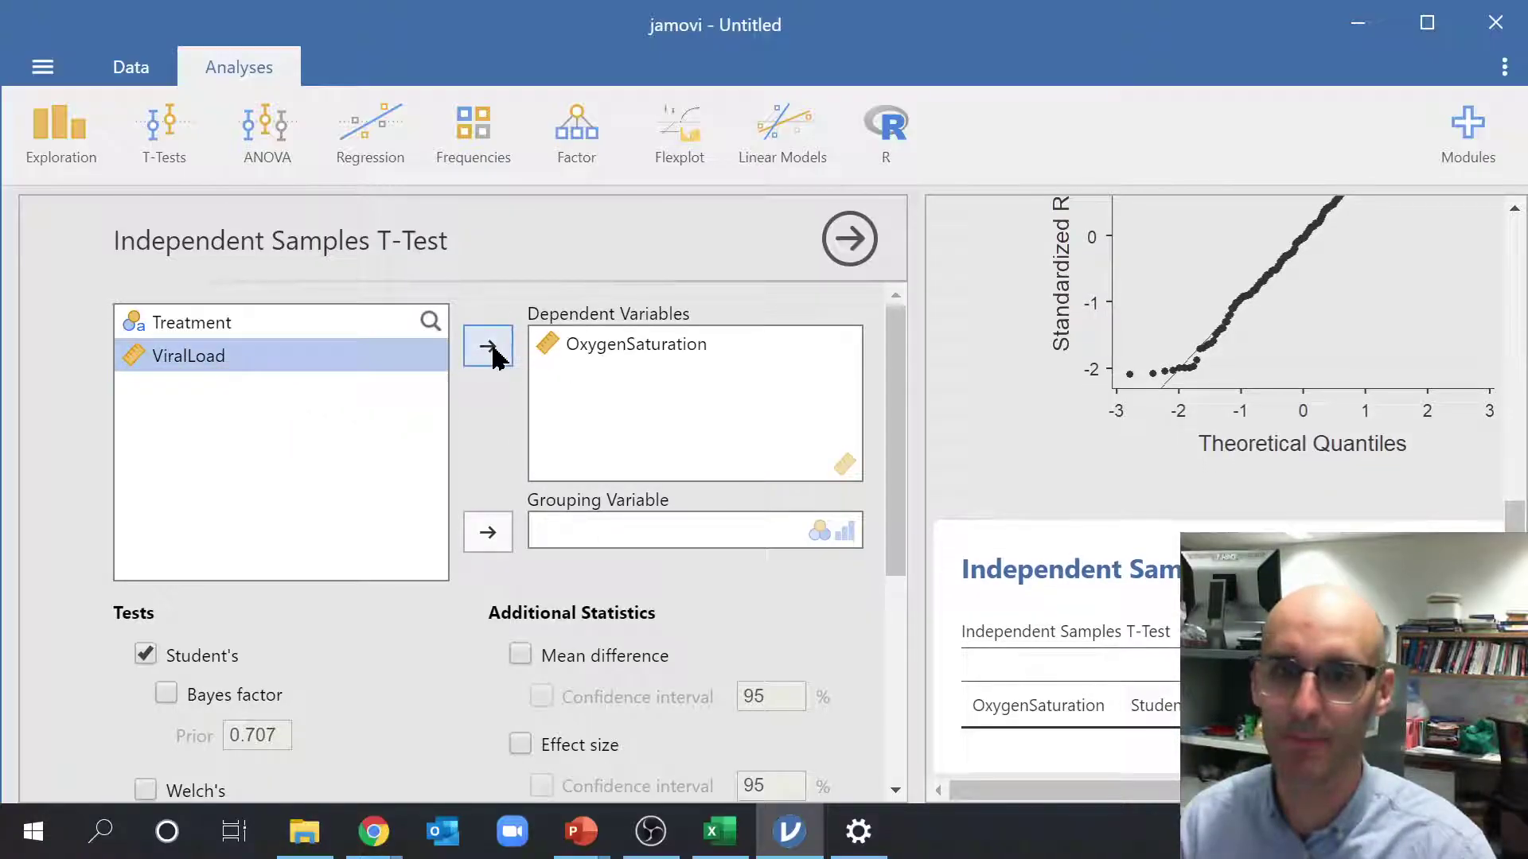
left_click(488, 532)
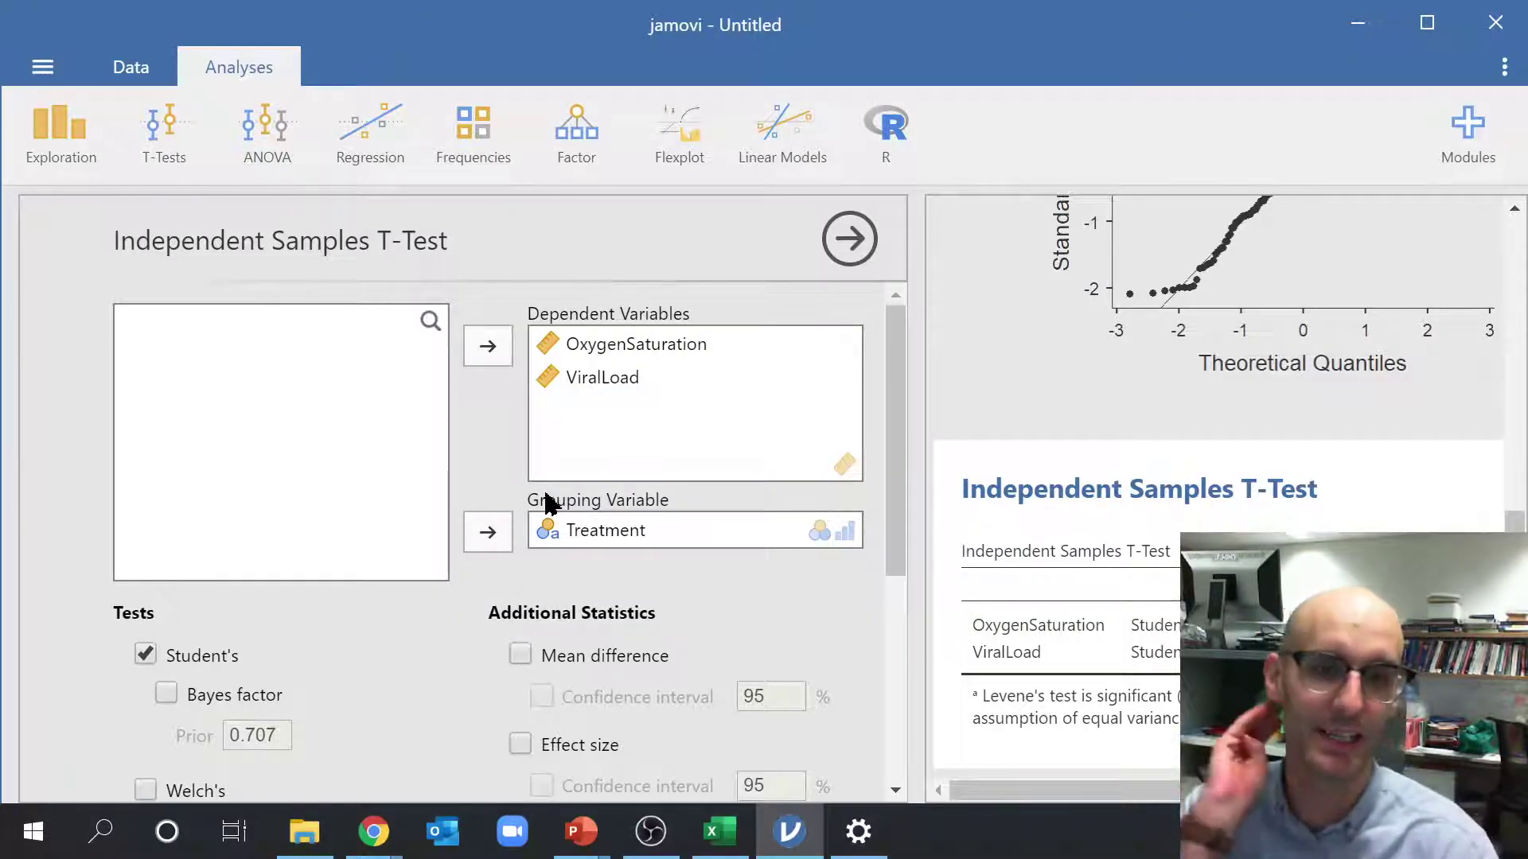
scroll(1050, 636, "right", 2)
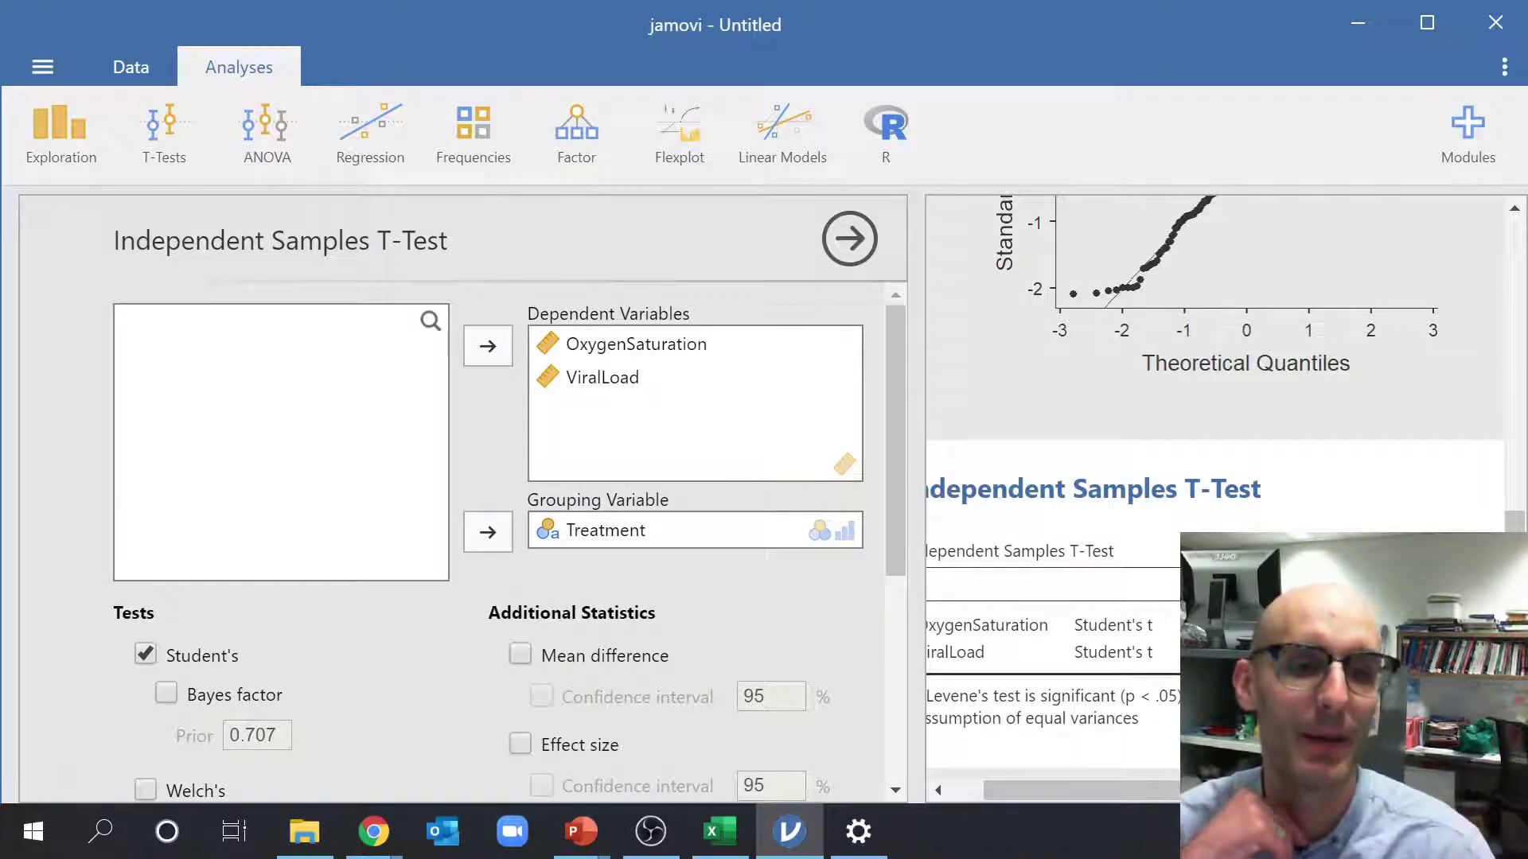
scroll(1111, 778, "left", 2)
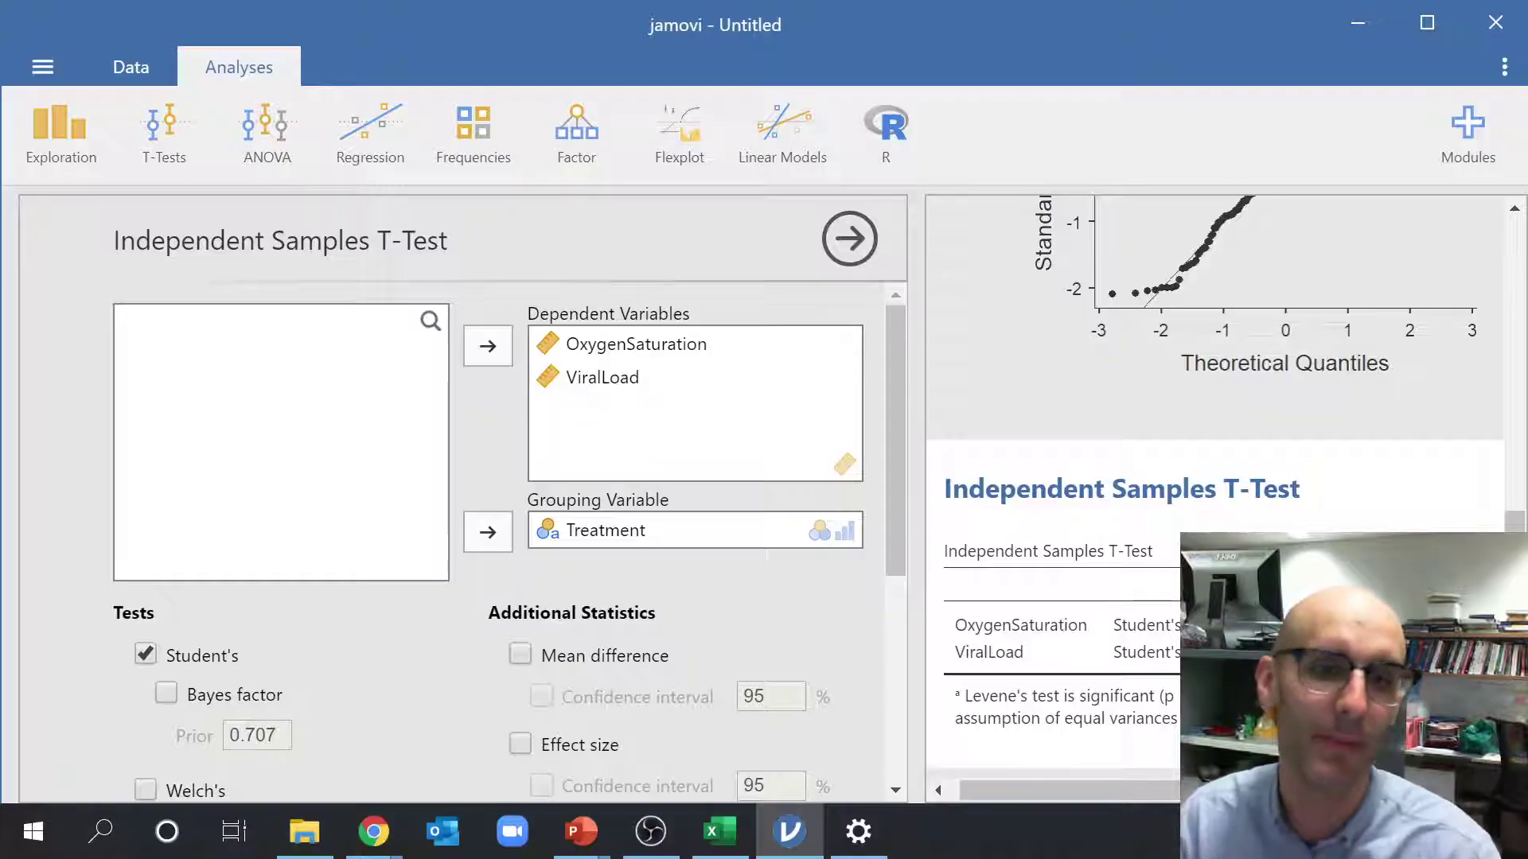
scroll(572, 661, "down", 3)
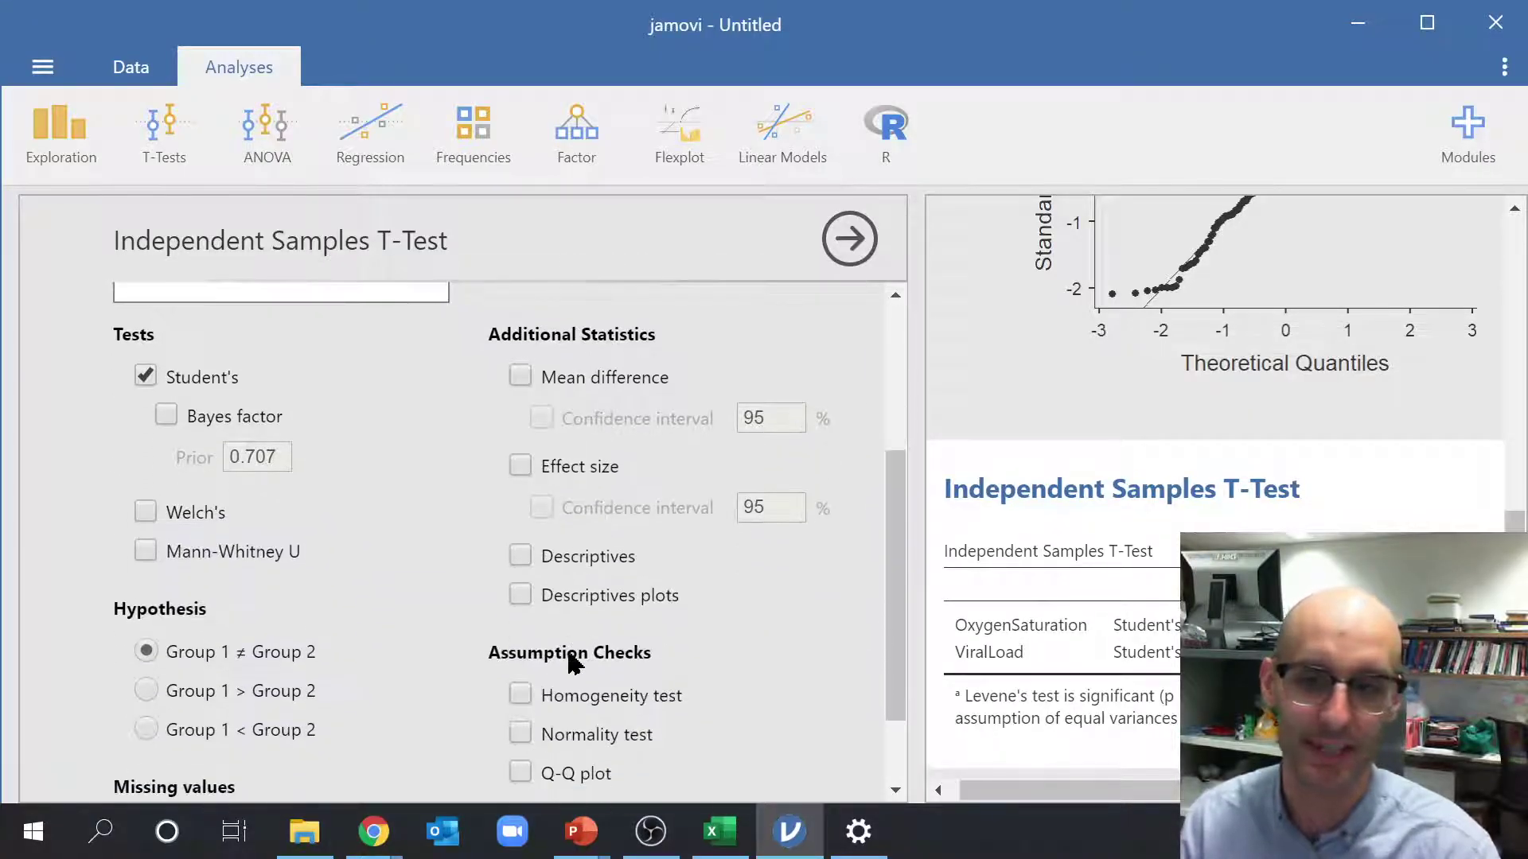
Add descriptives plots to the new t-test, review both plots, then show the Data spreadsheet
left_click(520, 598)
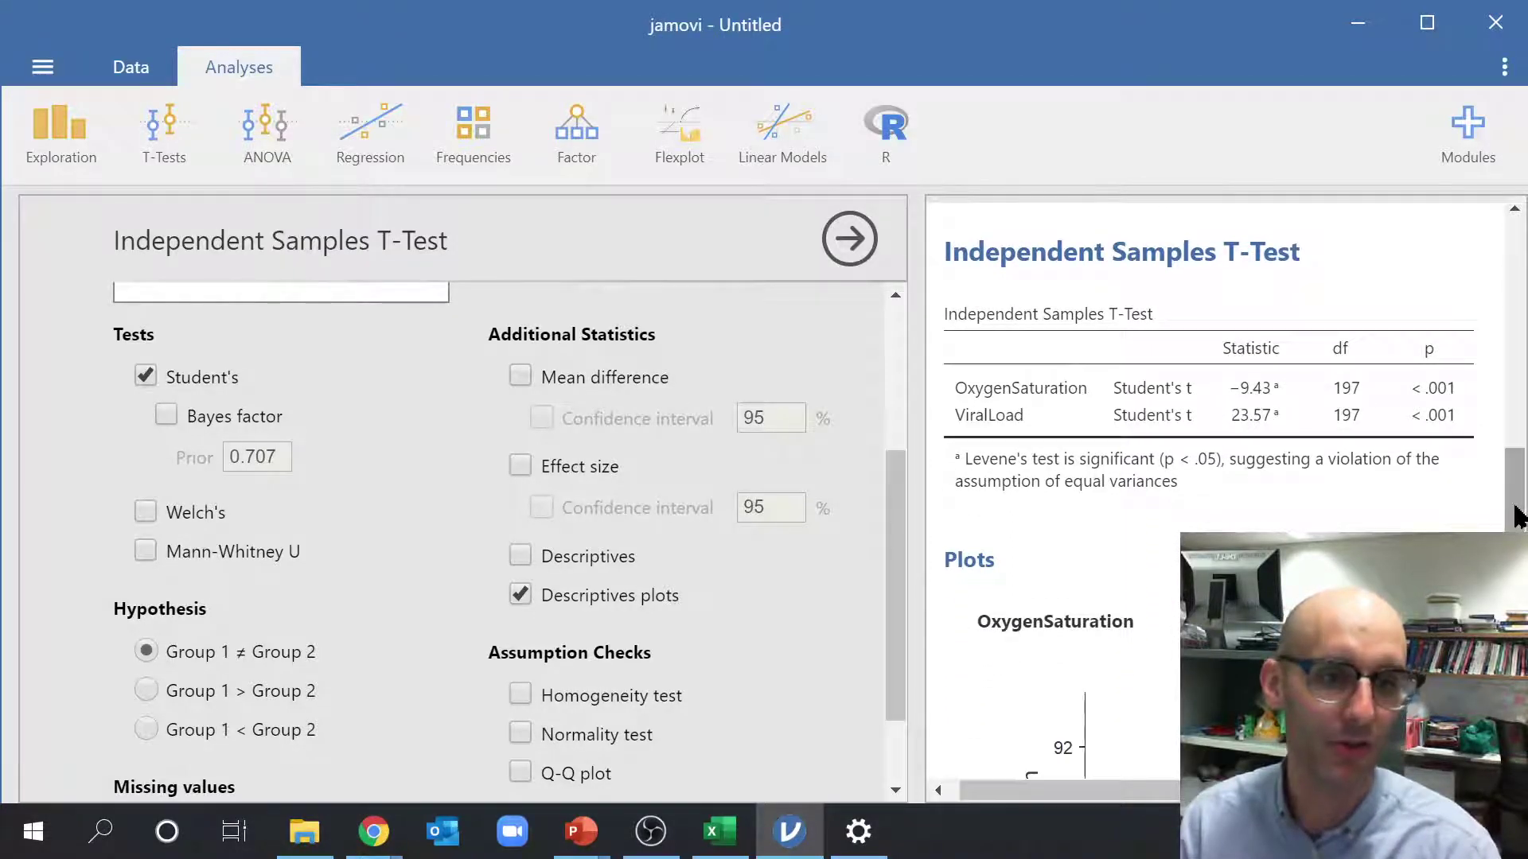
scroll(1215, 496, "down", 5)
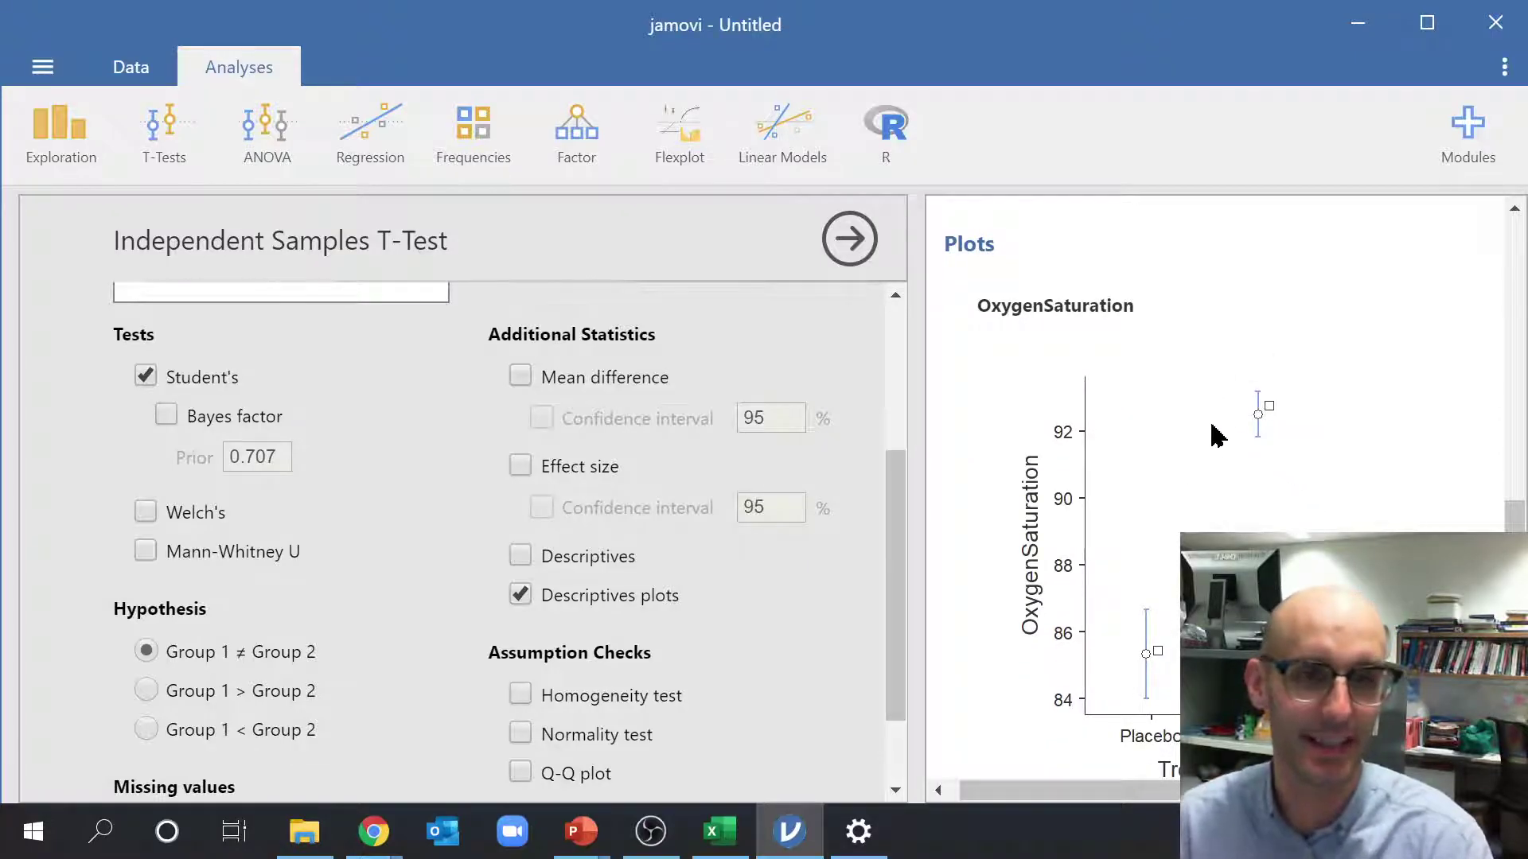
scroll(1256, 412, "down", 5)
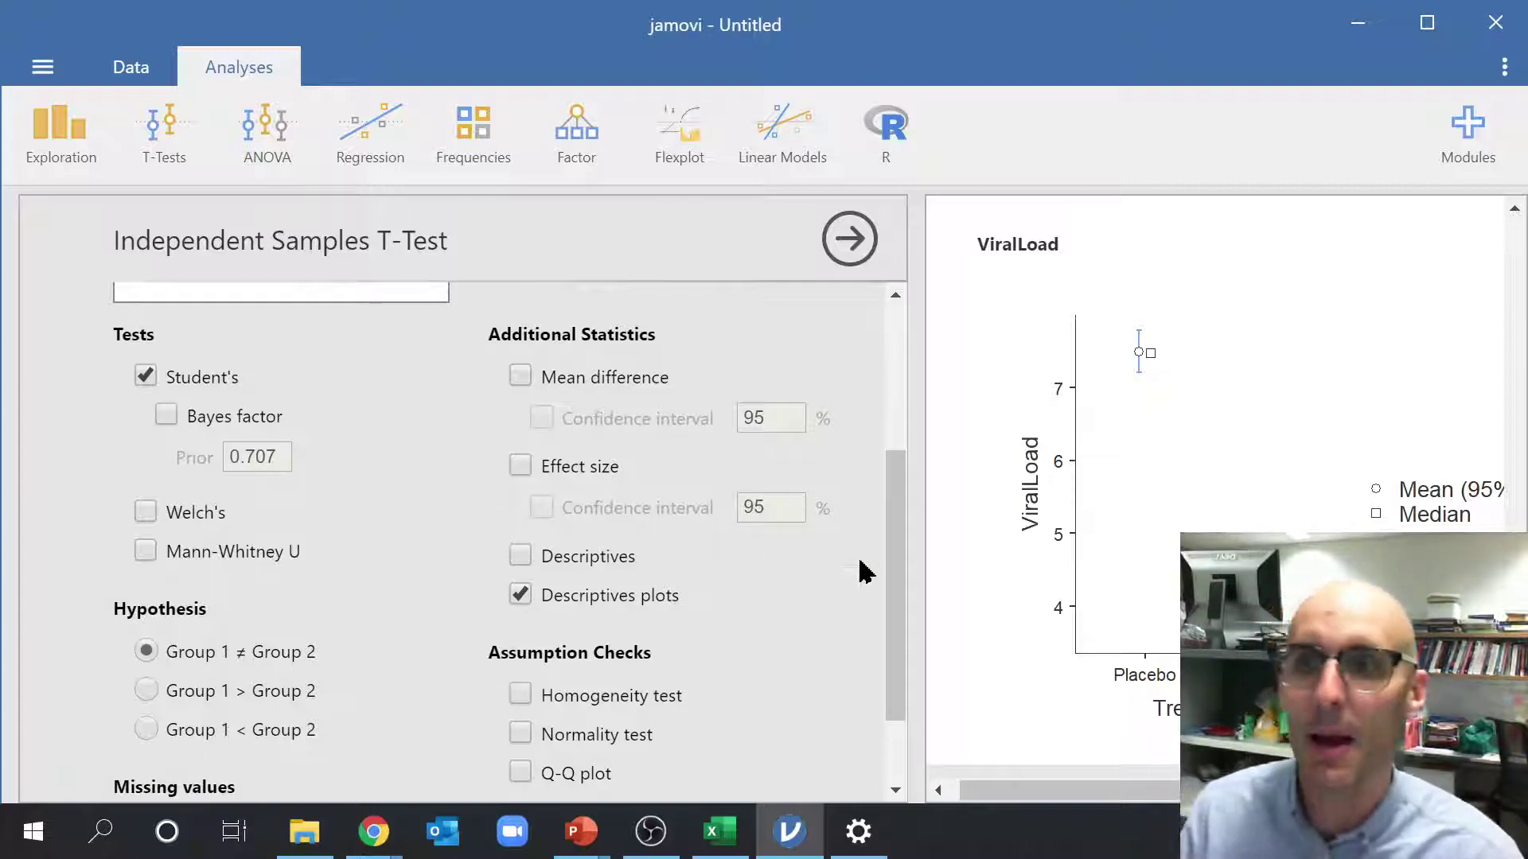
left_click(135, 72)
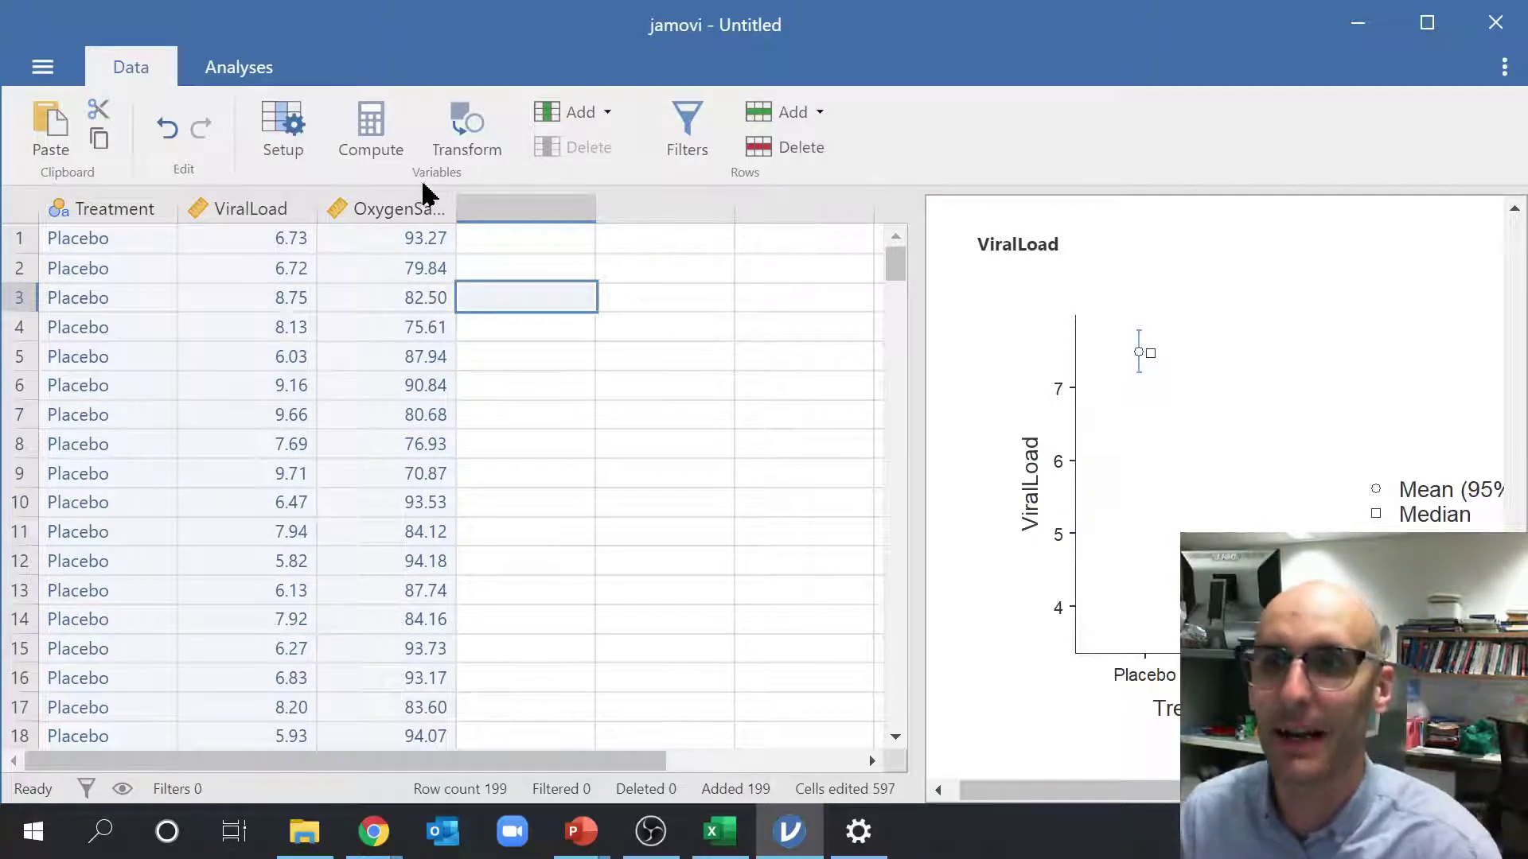
Start a new Linear Regression from the Regression analyses
left_click(248, 63)
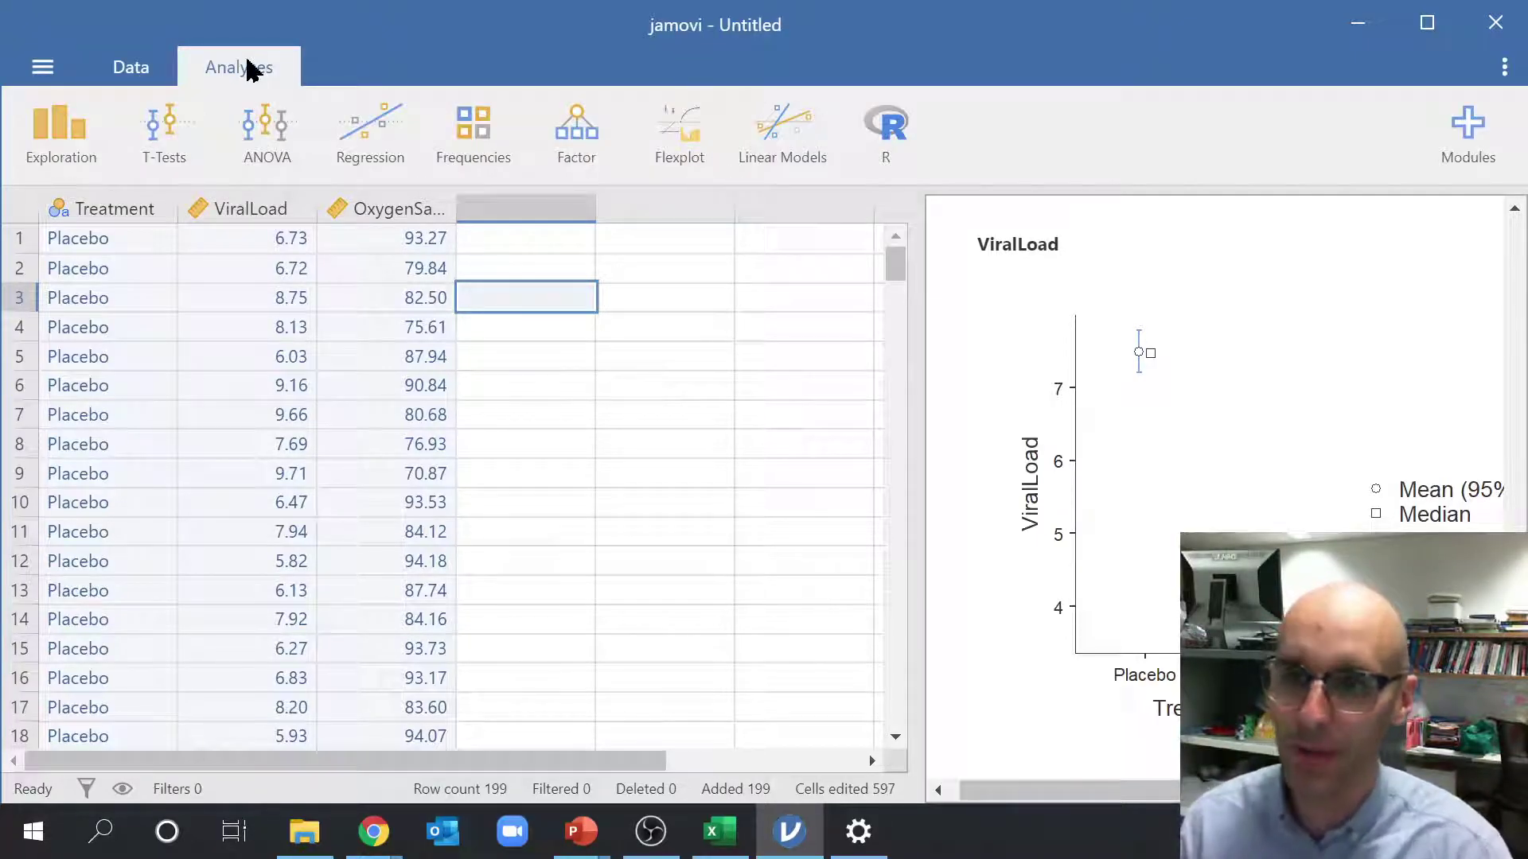
left_click(350, 126)
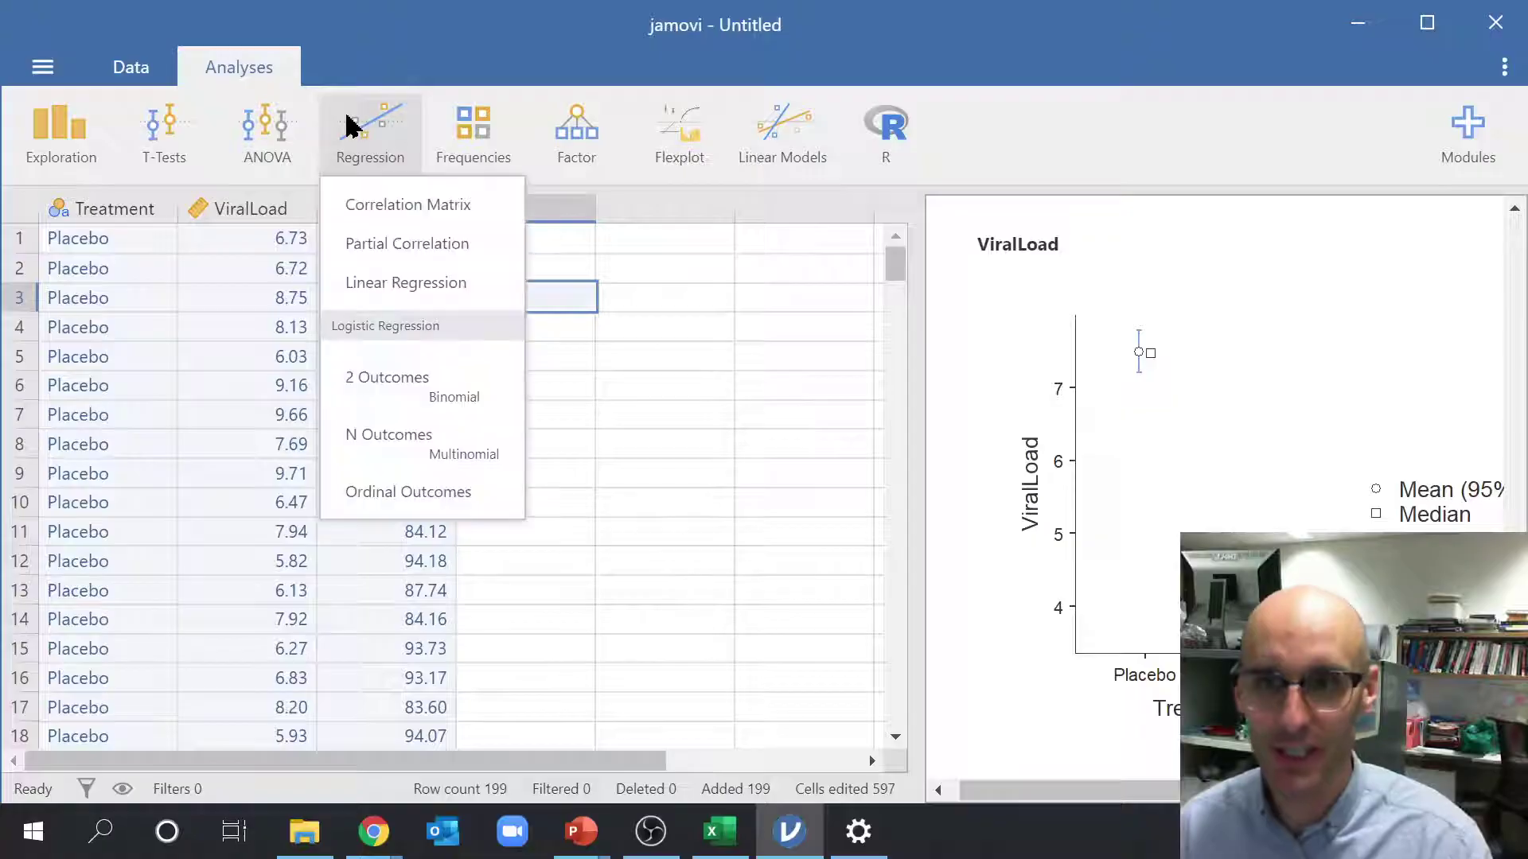
left_click(431, 288)
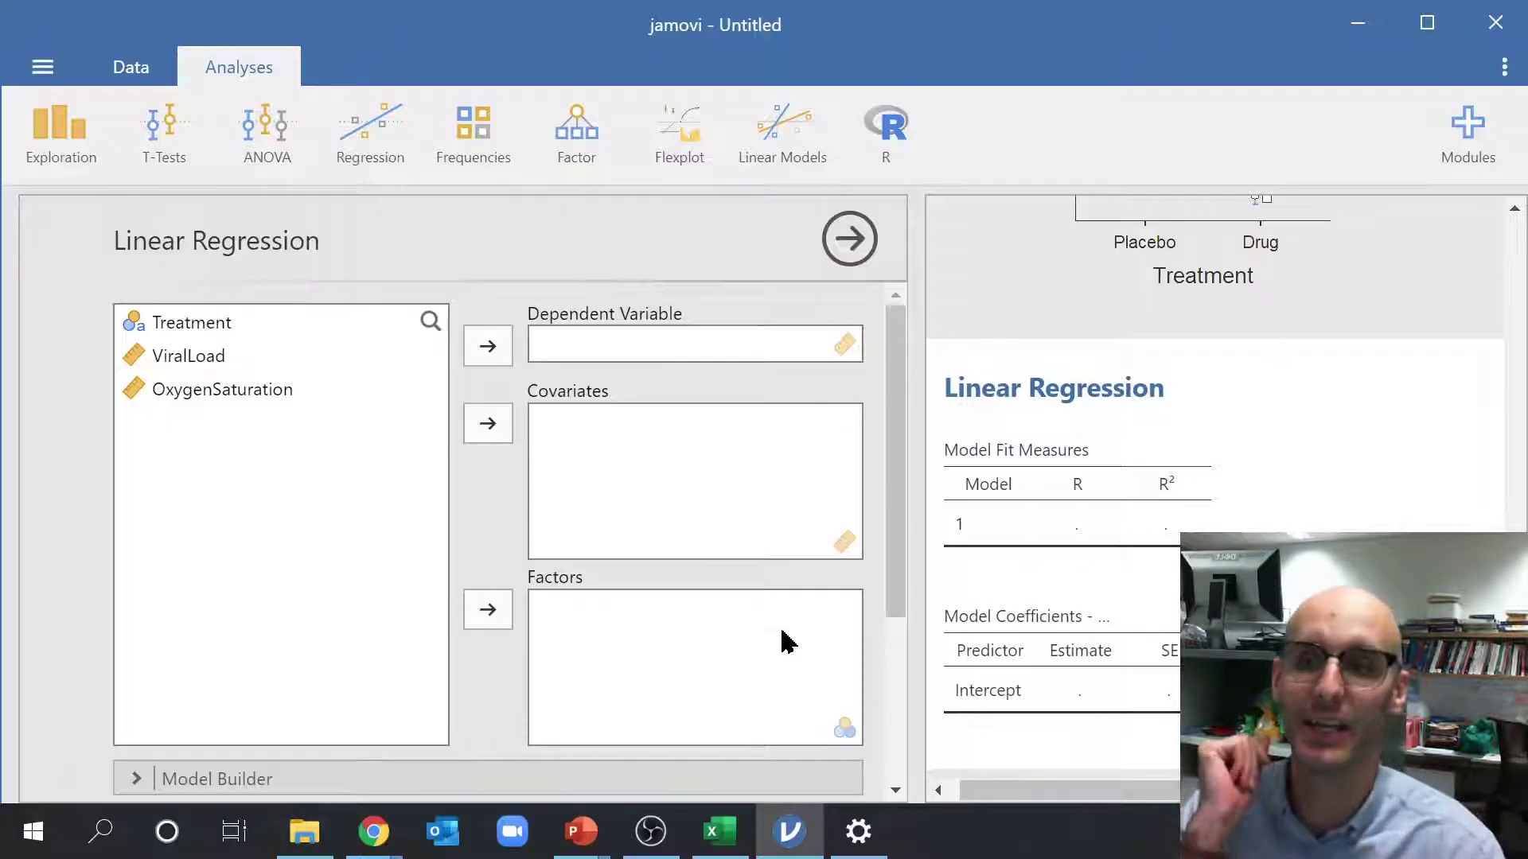
Set OxygenSaturation as the dependent variable and ViralLoad as a covariate
left_click(191, 358)
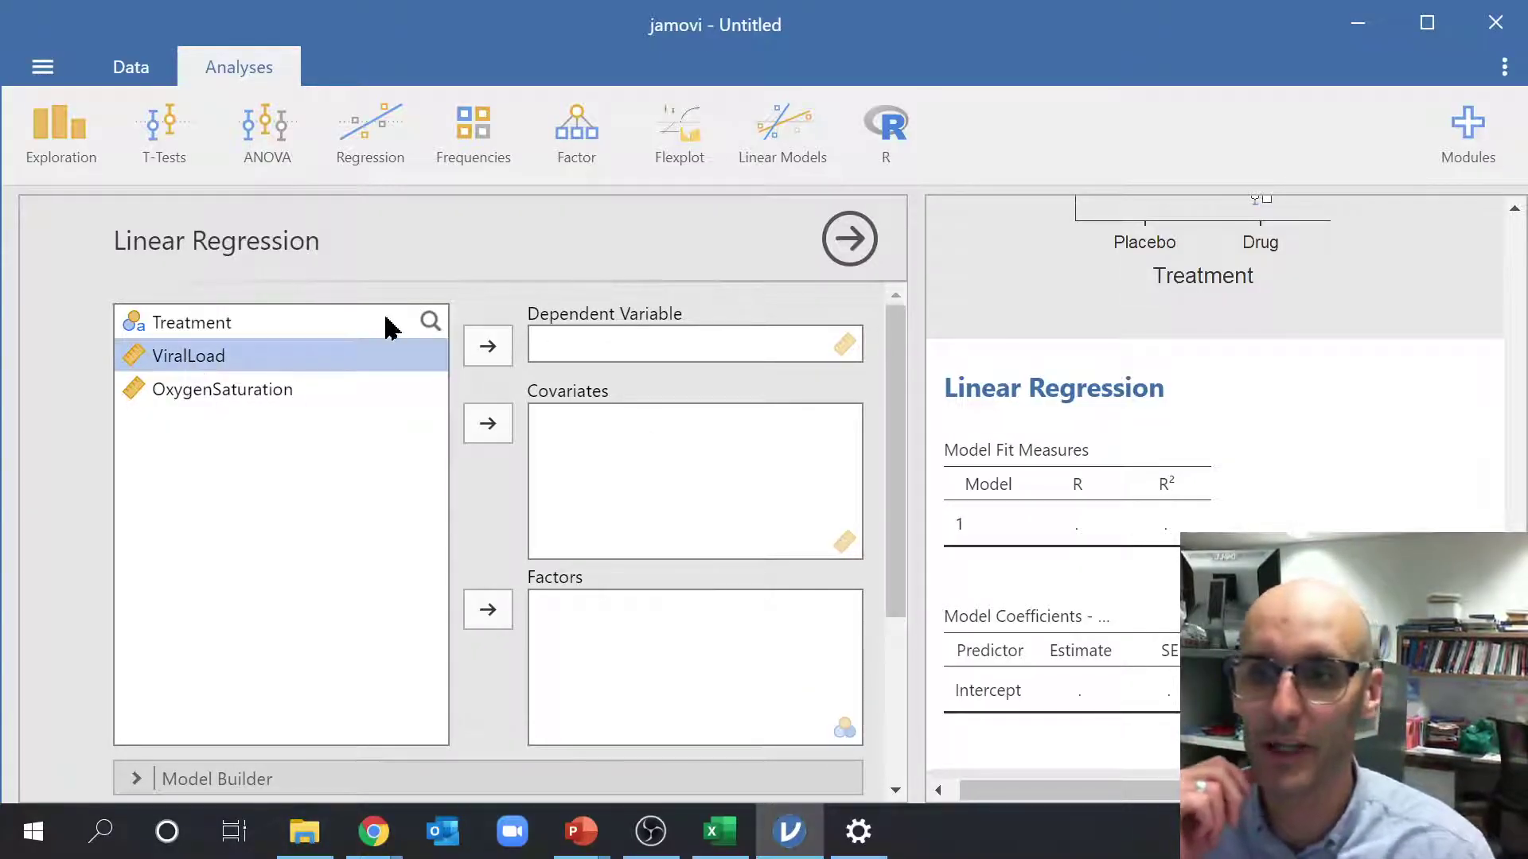
left_click(205, 396)
left_click(509, 354)
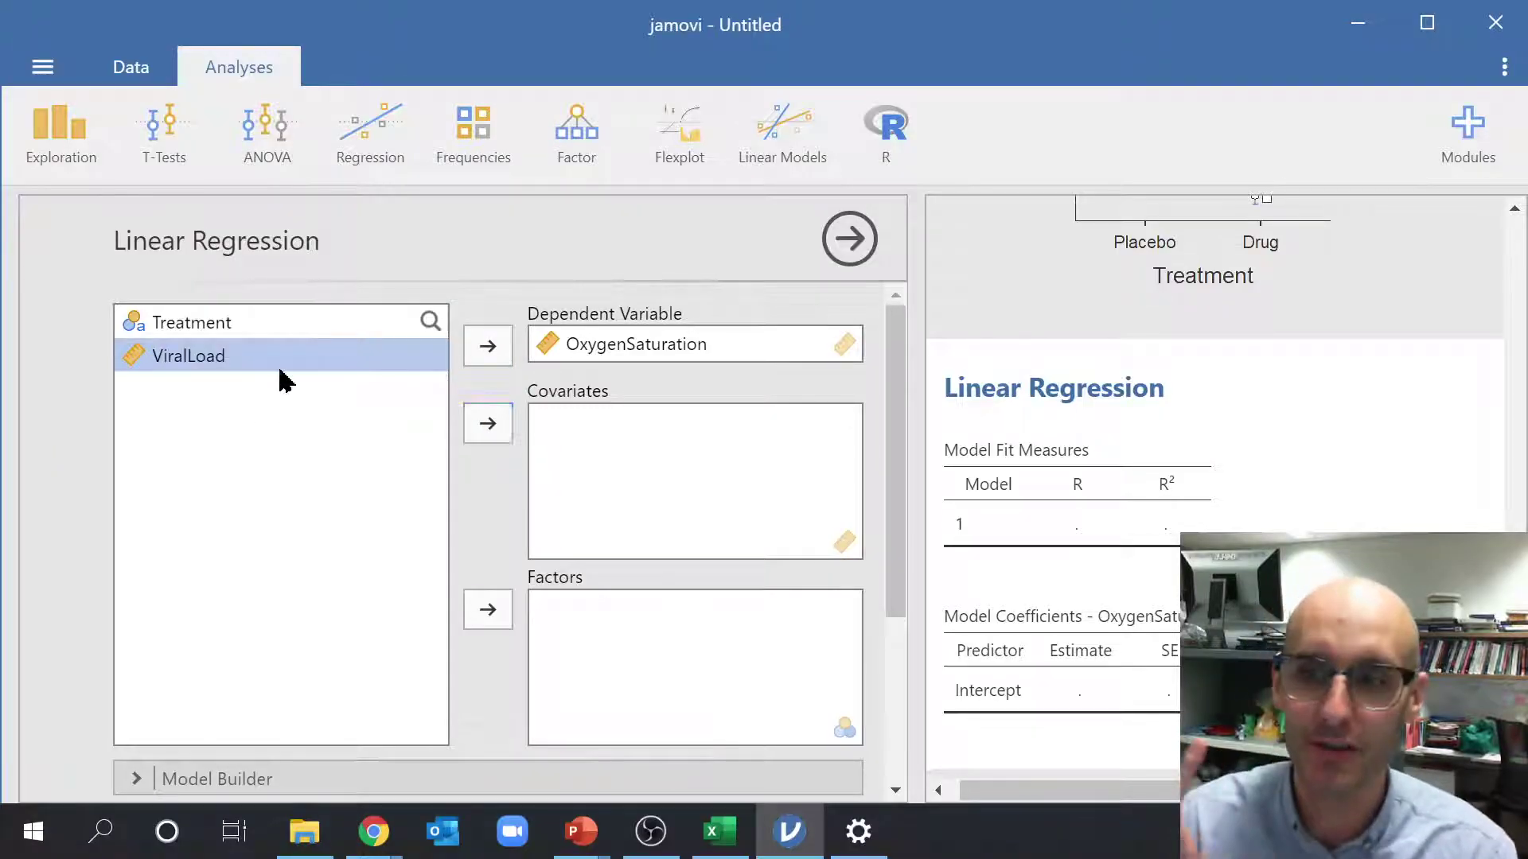
left_click(488, 430)
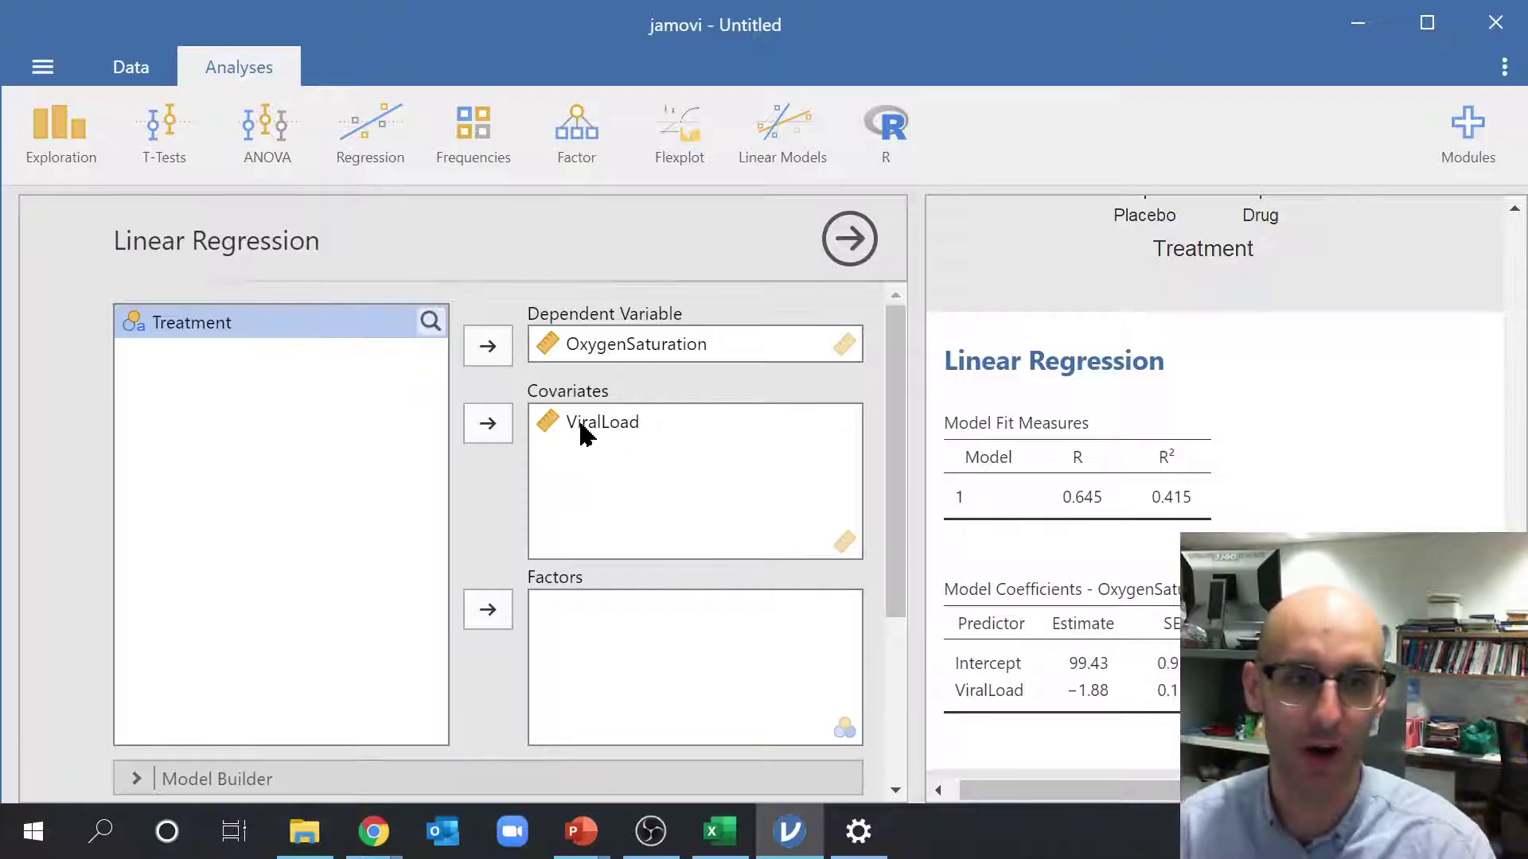
scroll(1120, 647, "down", 2)
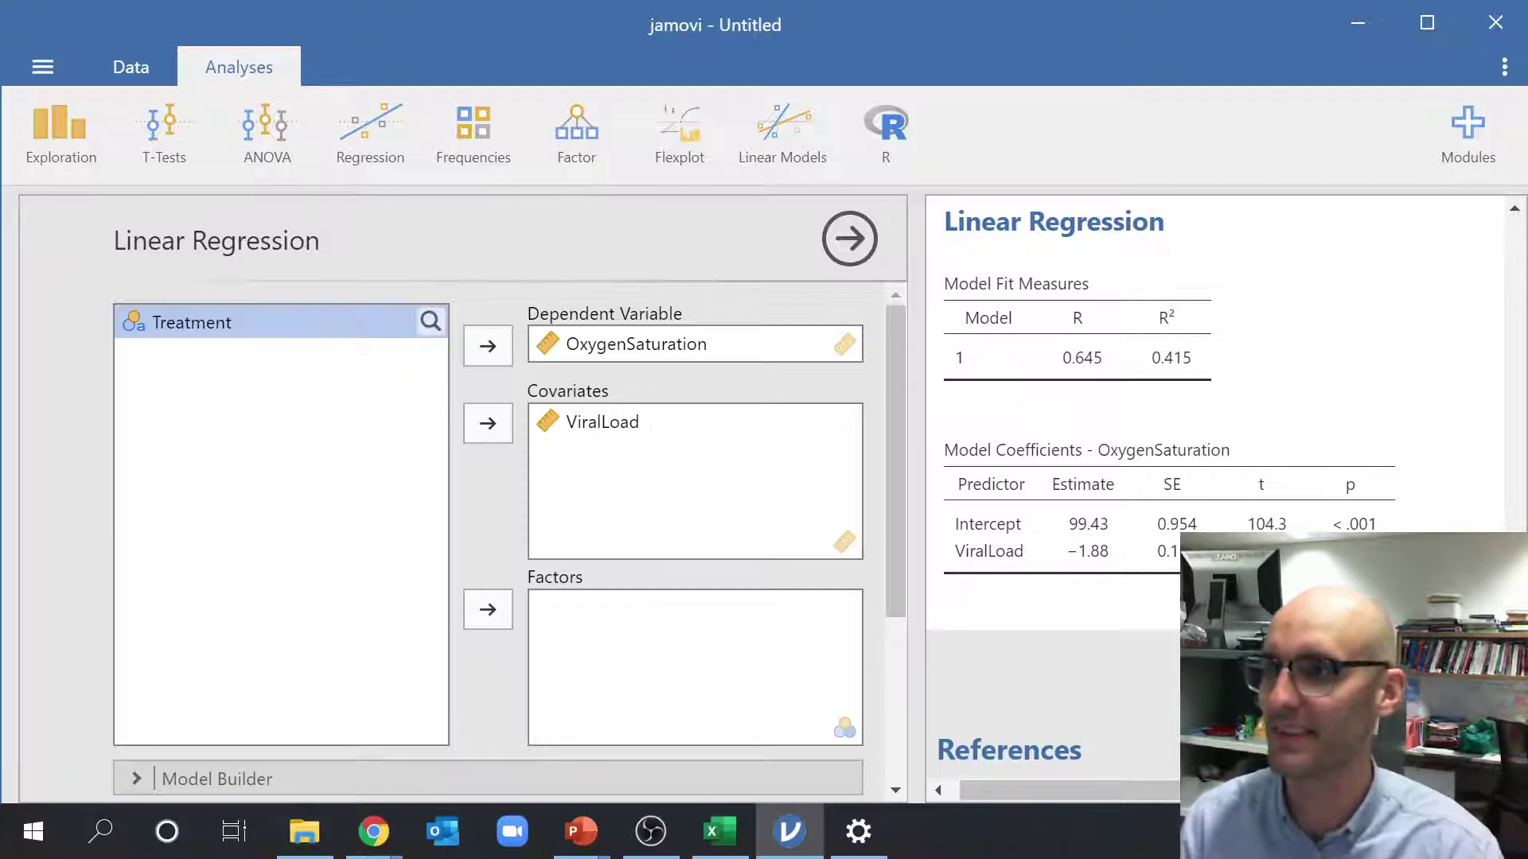
Move the jamovi window aside, re-maximize it, and scroll down the regression options
left_click_drag(1016, 27, 811, 48)
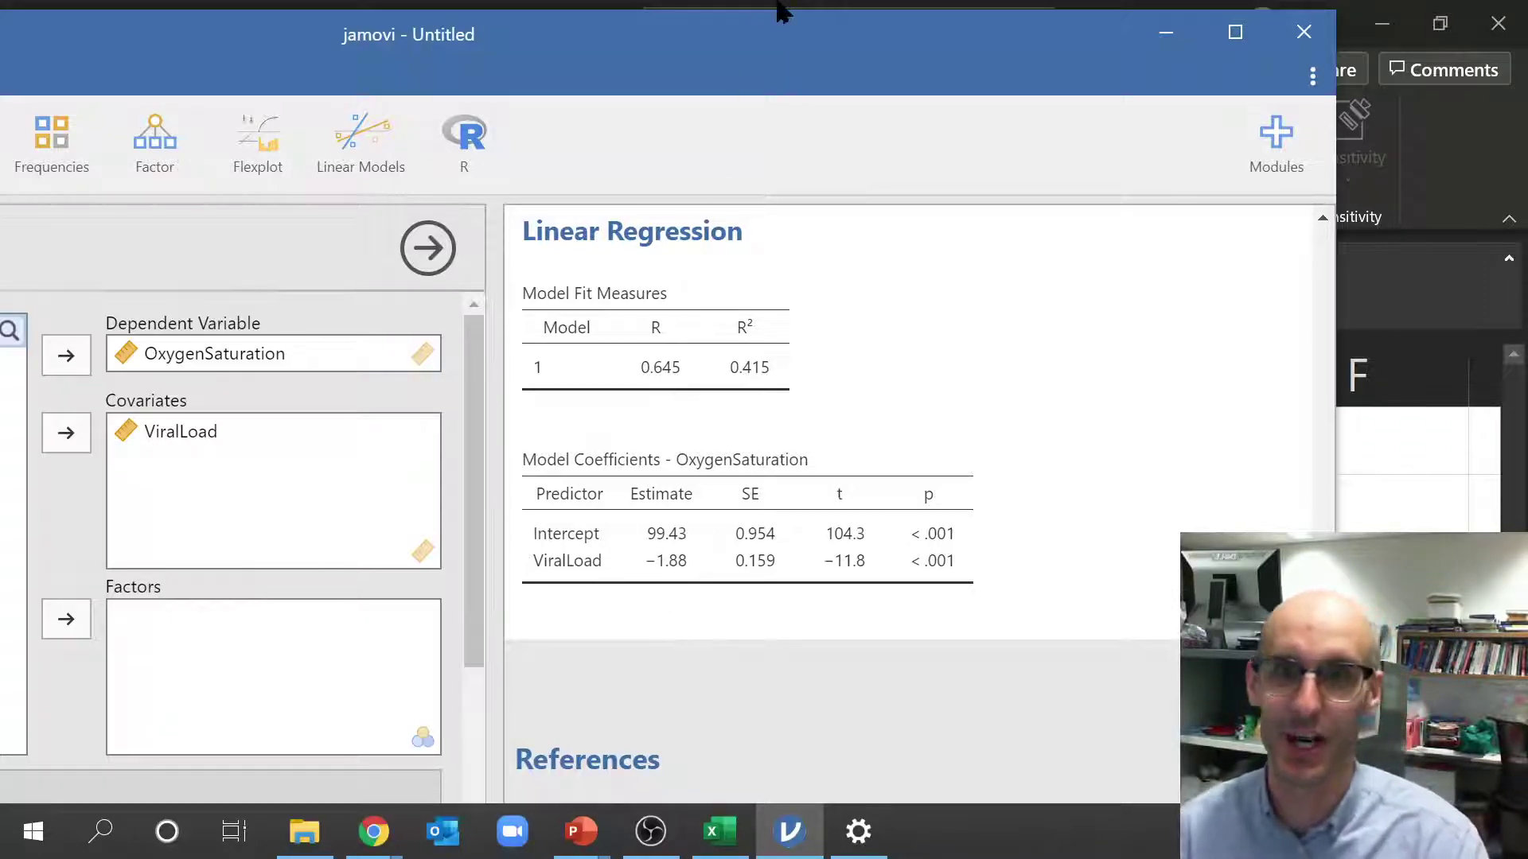
double_click(713, 21)
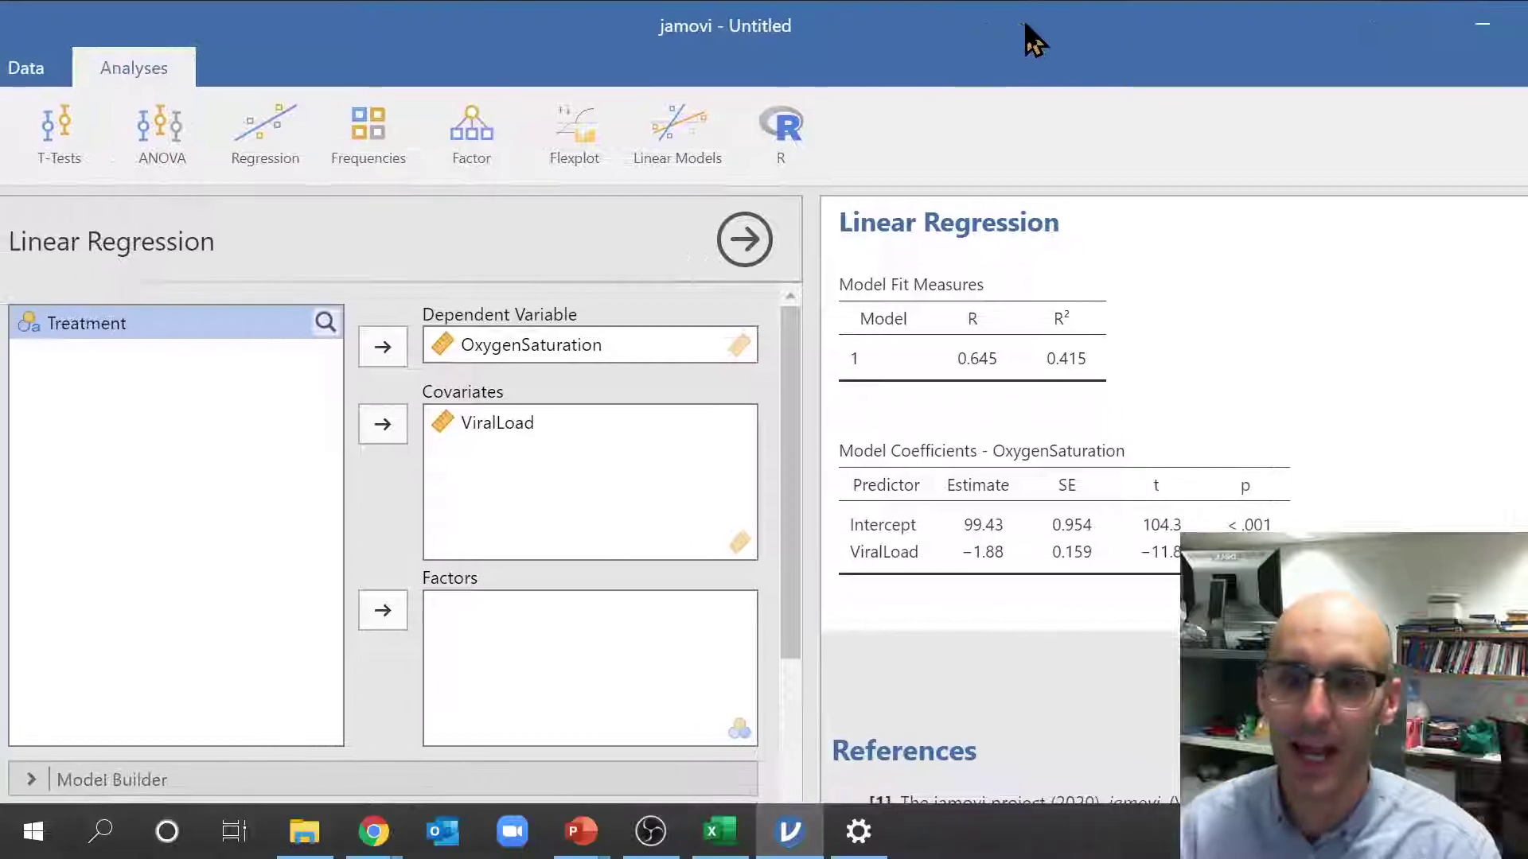
left_click_drag(1034, 38, 1067, 34)
scroll(557, 660, "down", 3)
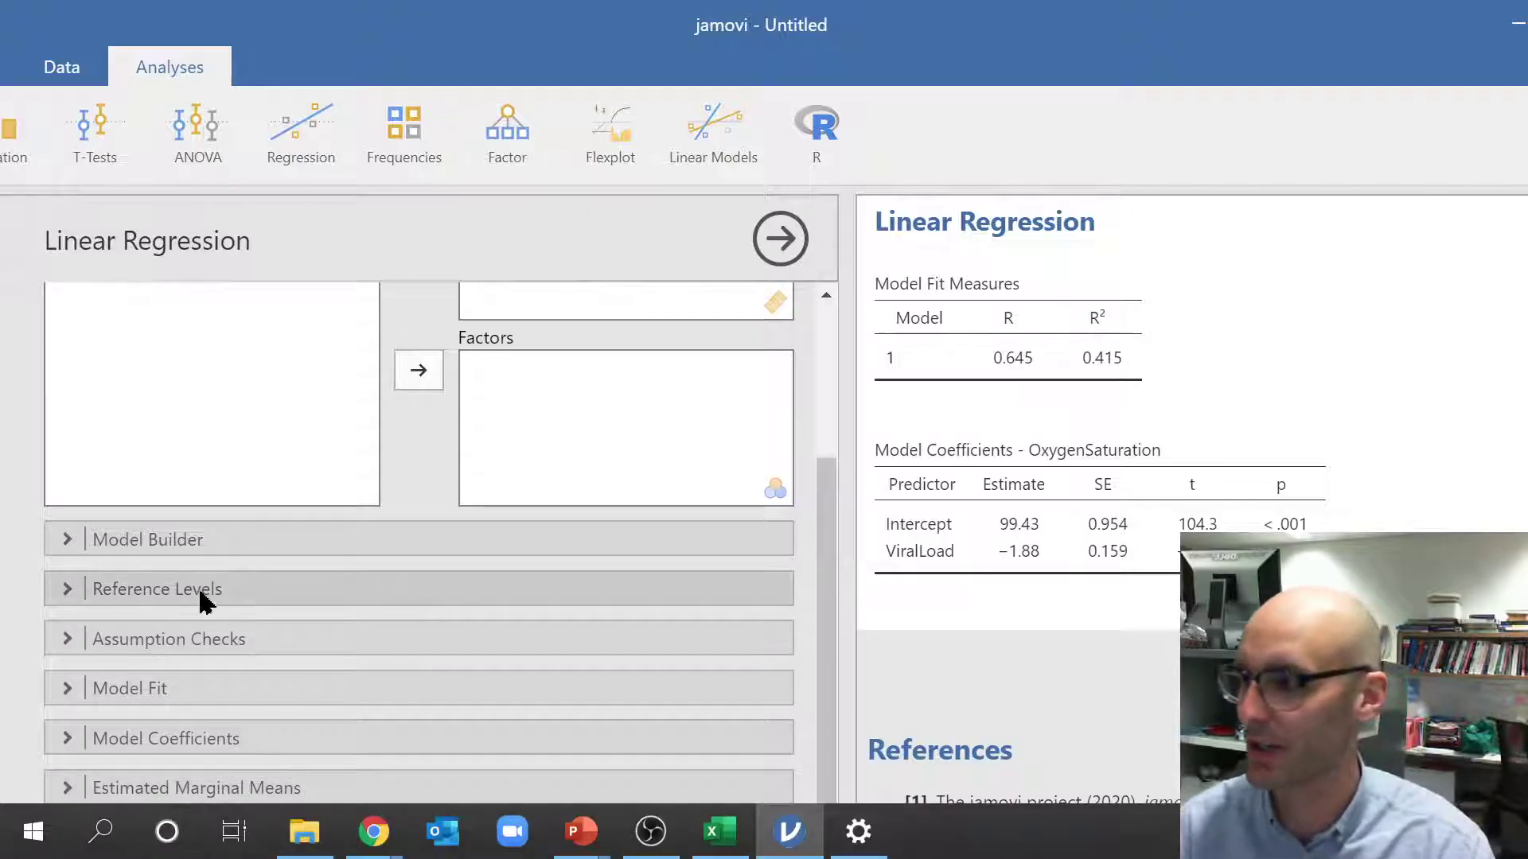
Expand Assumption Checks and add a Q-Q plot of the regression residuals
left_click(157, 644)
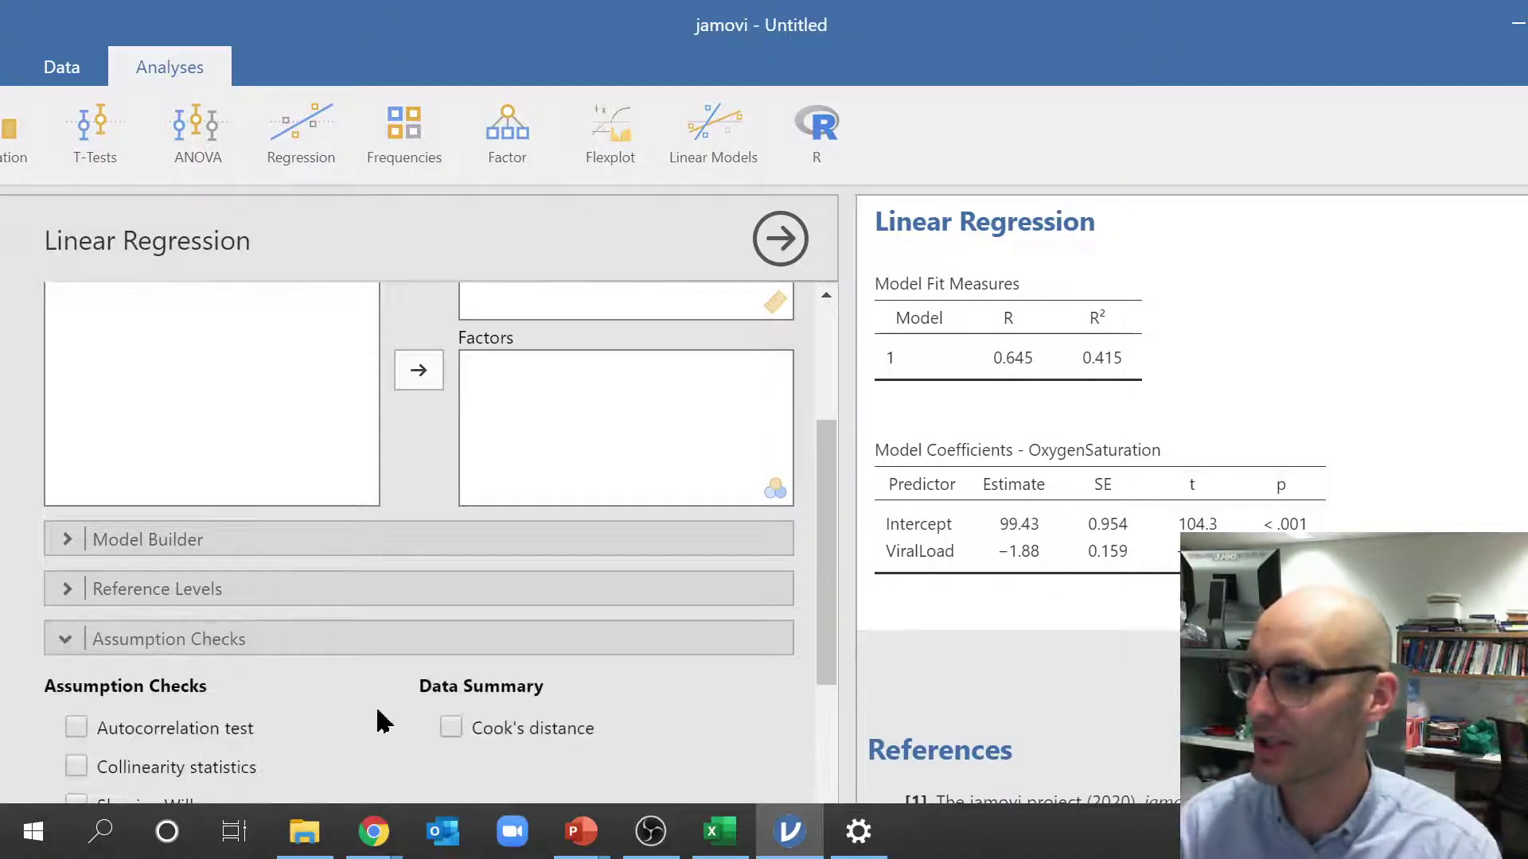
left_click(123, 708)
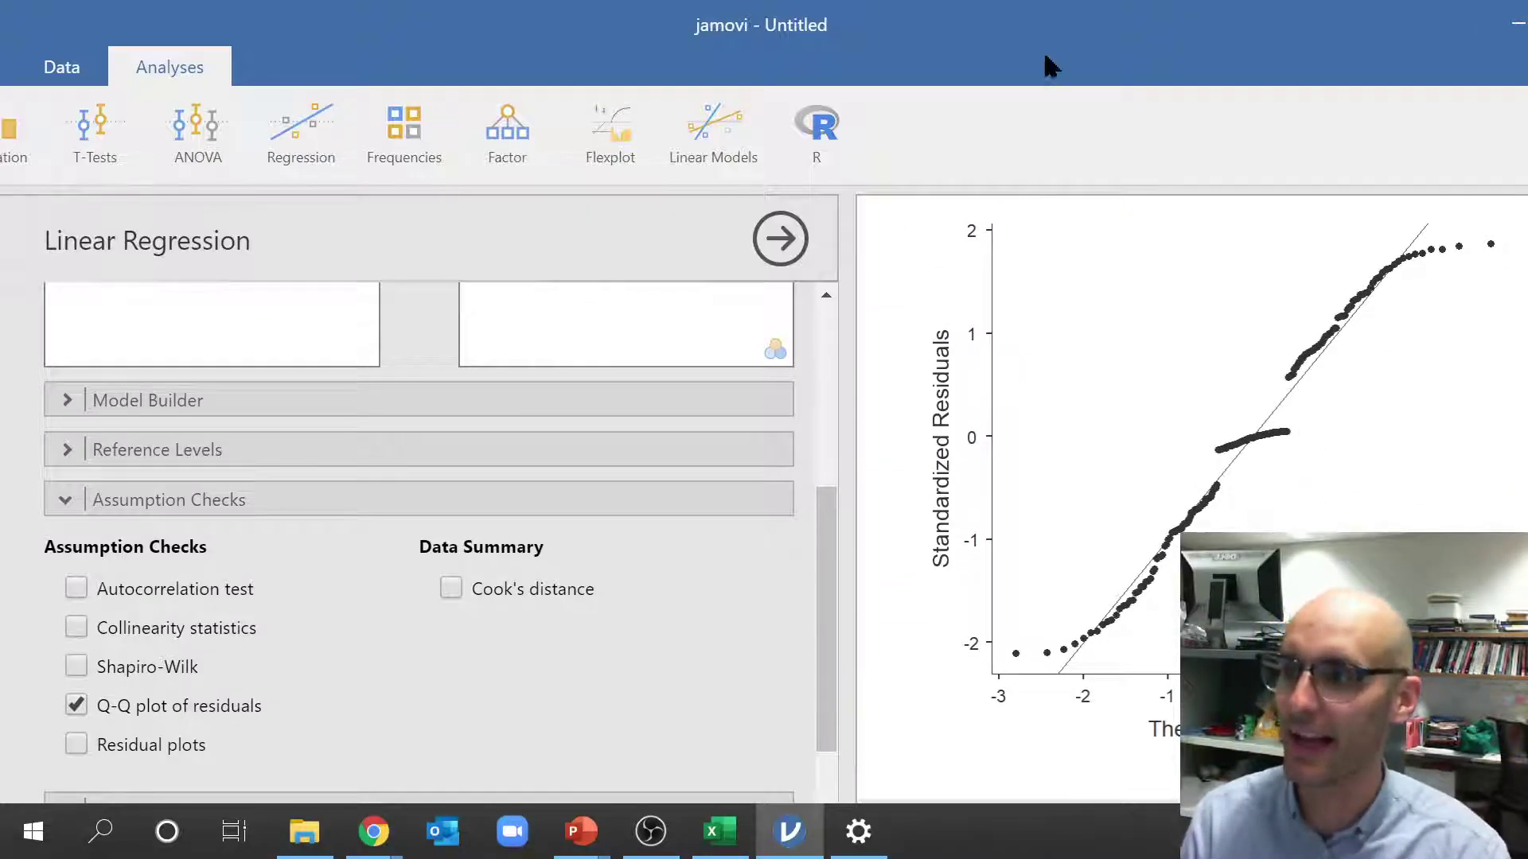
left_click_drag(1050, 68, 803, 68)
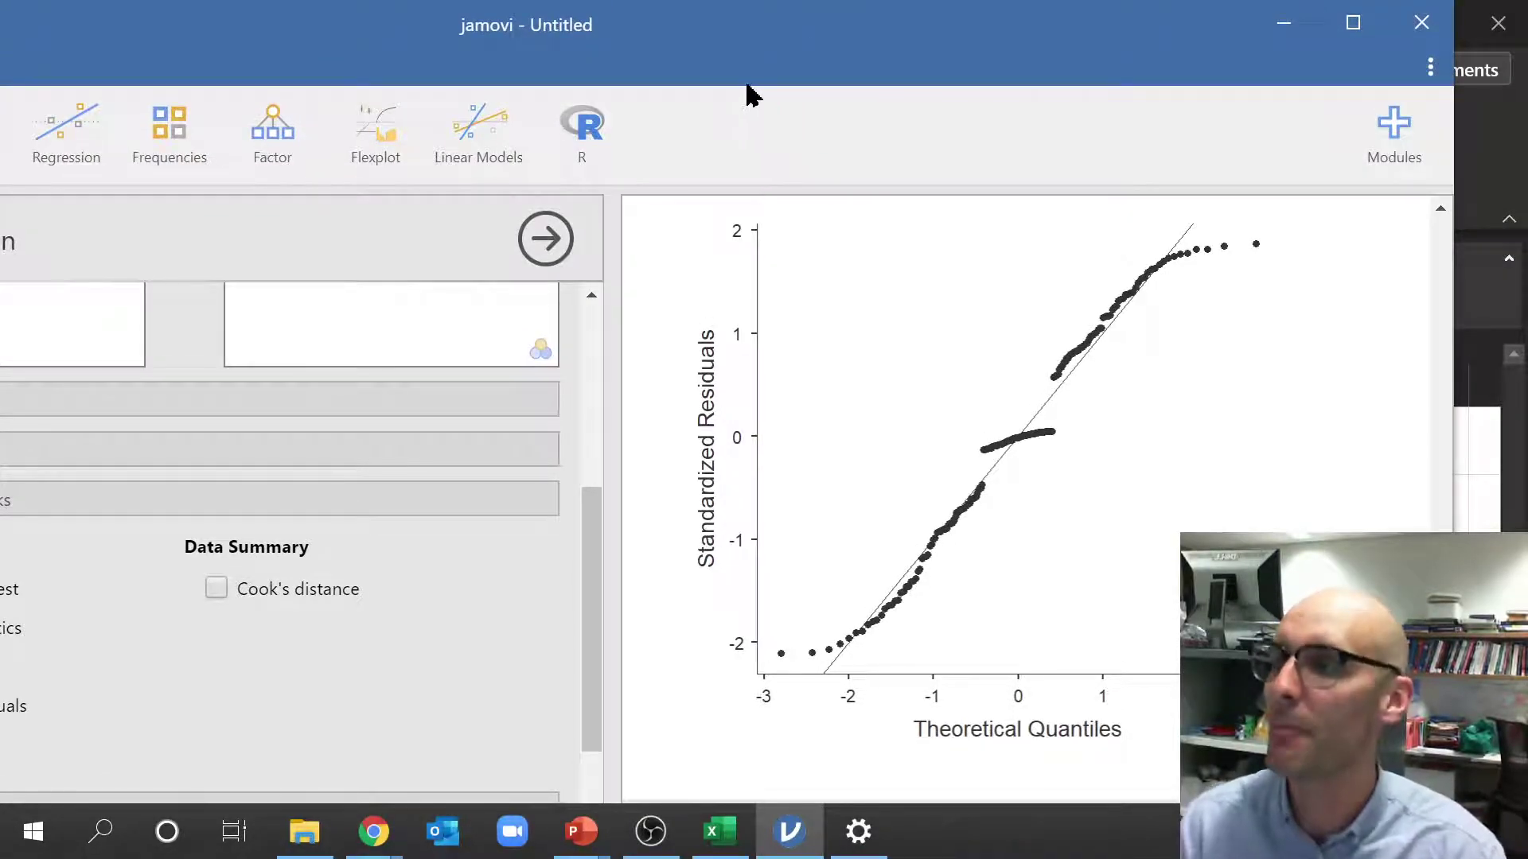
left_click_drag(706, 55, 852, 58)
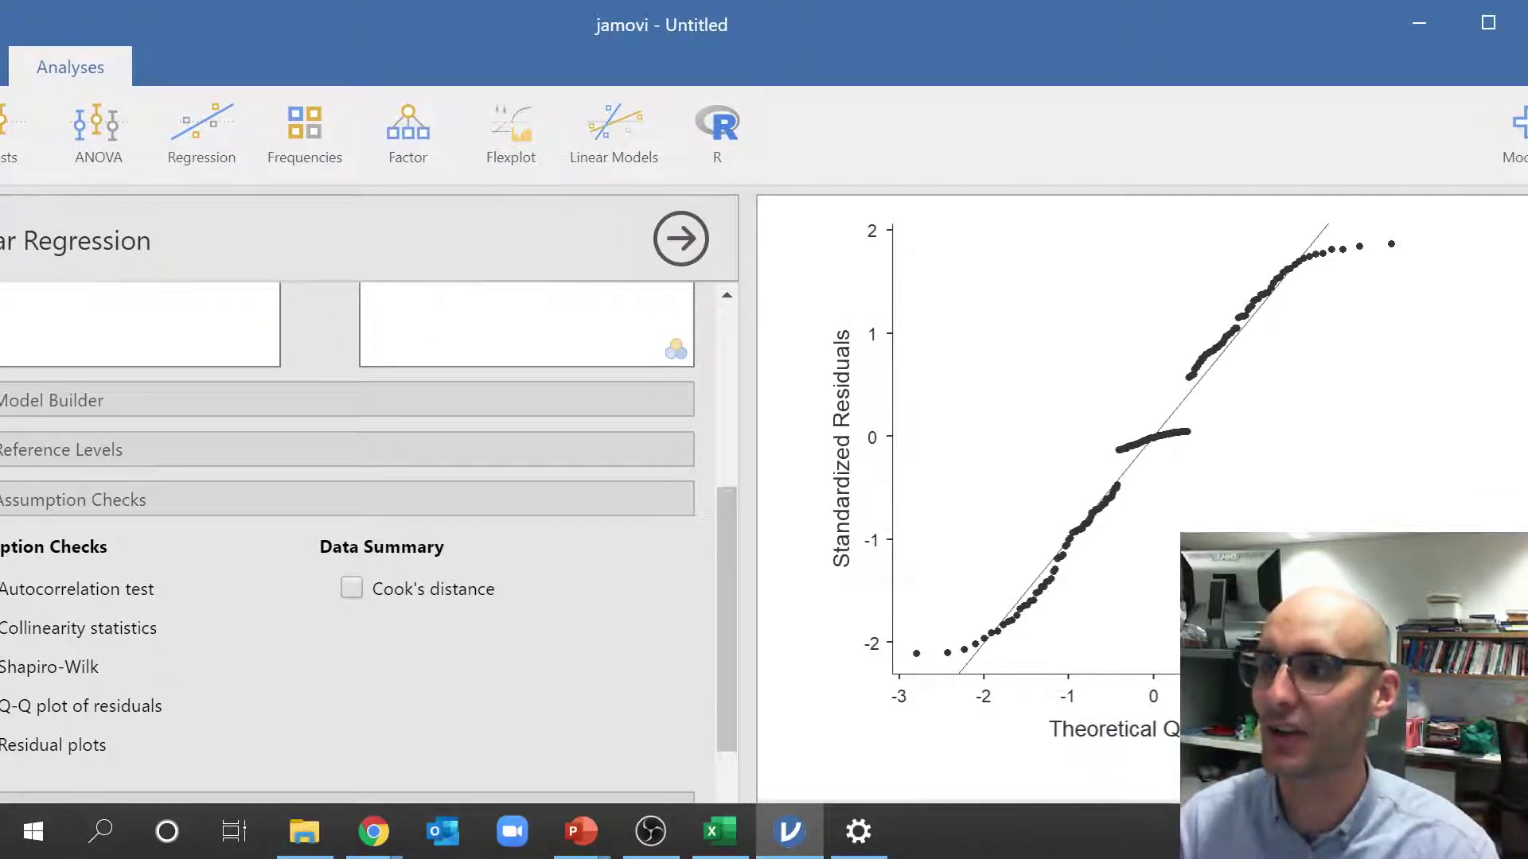
Re-maximize jamovi, remove the residuals Q-Q plot and collapse Assumption Checks
key("alt+Tab")
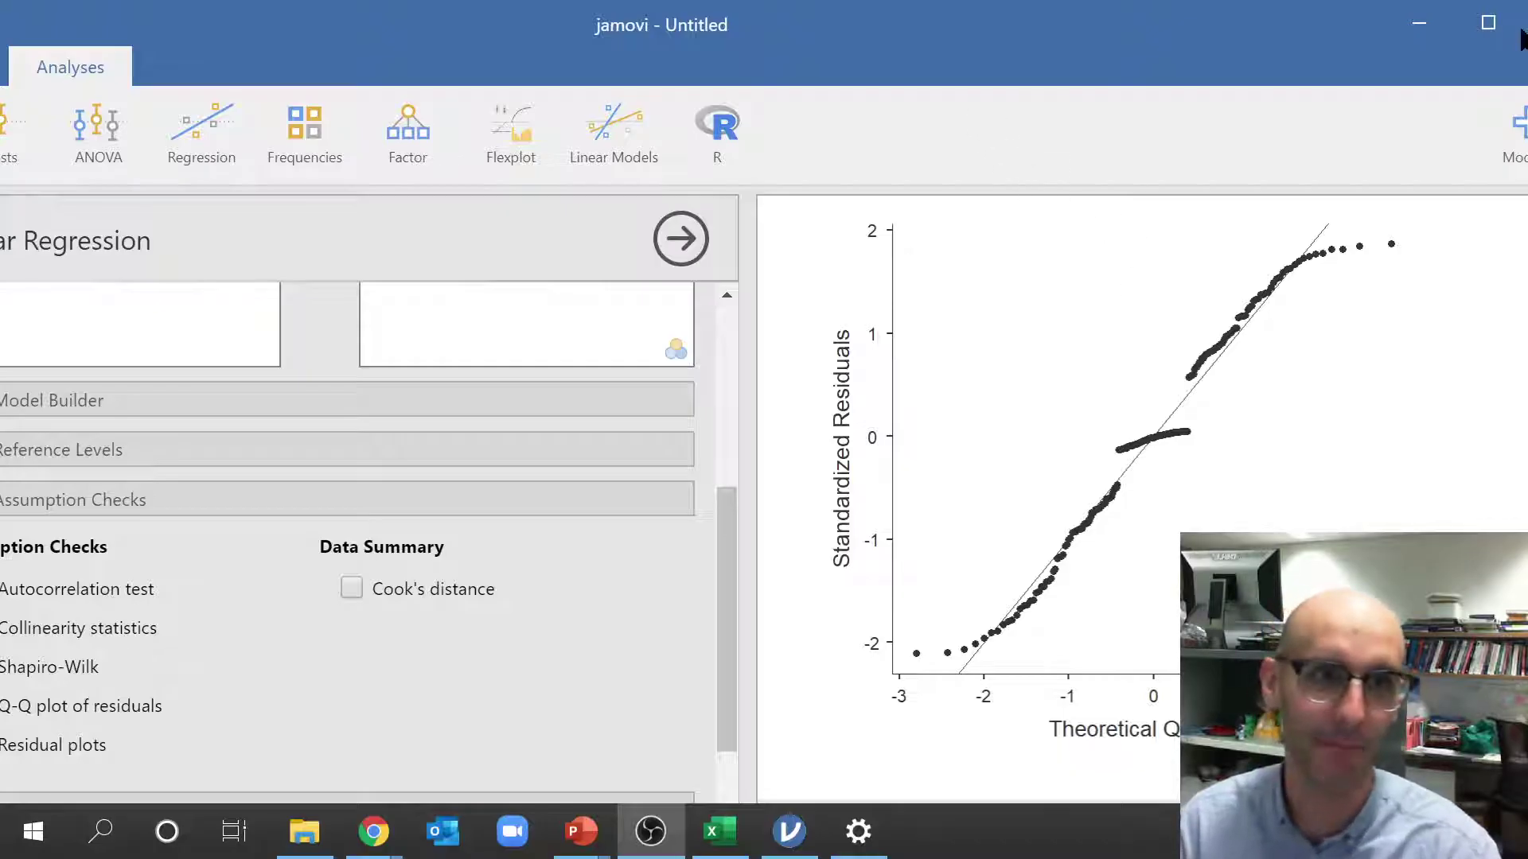
left_click(1488, 23)
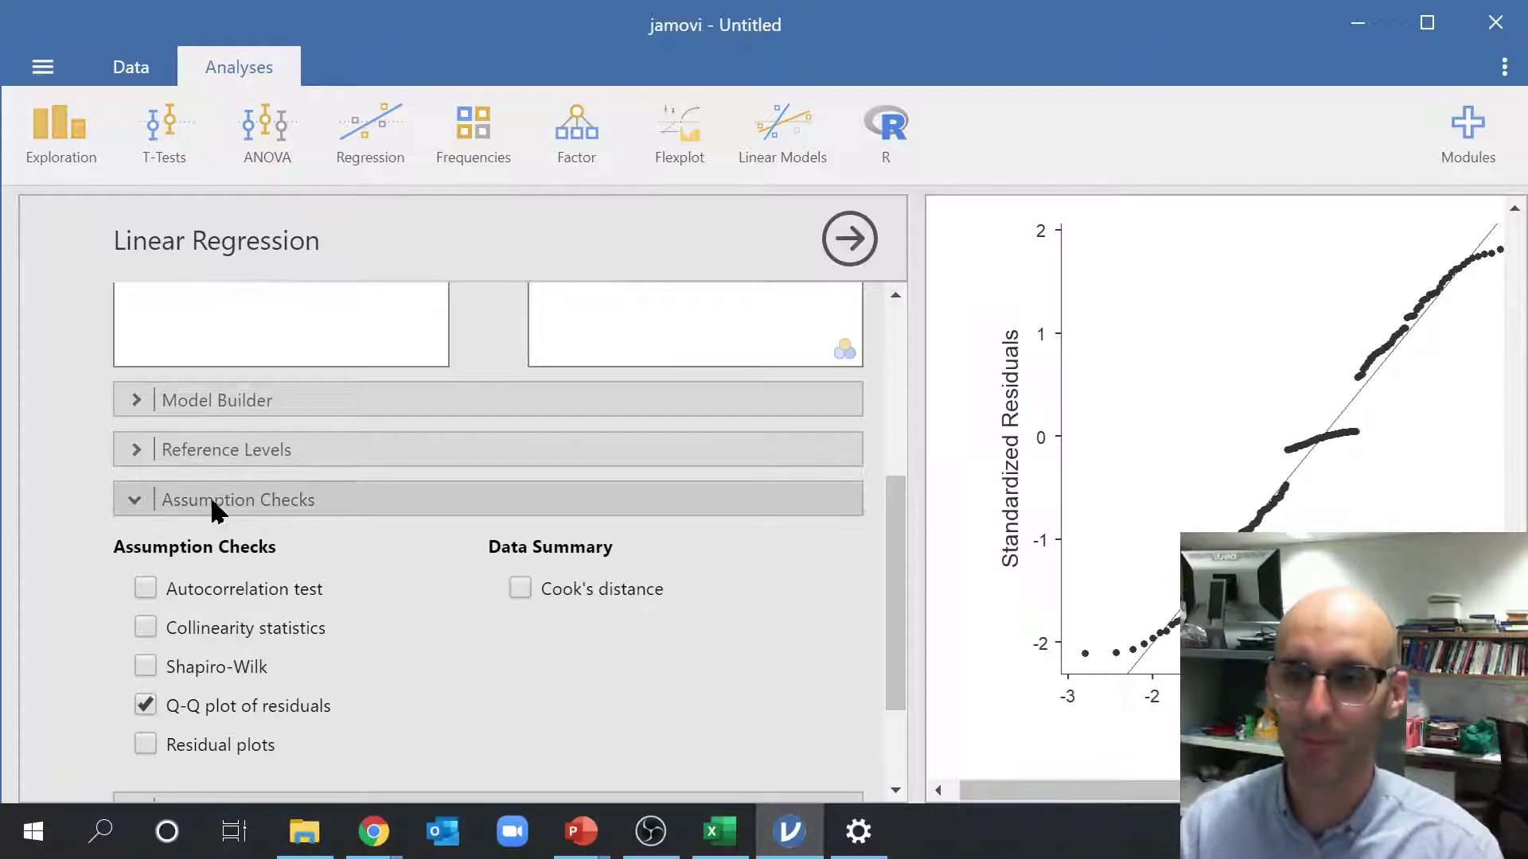
scroll(227, 513, "down", 2)
left_click(145, 549)
left_click(132, 344)
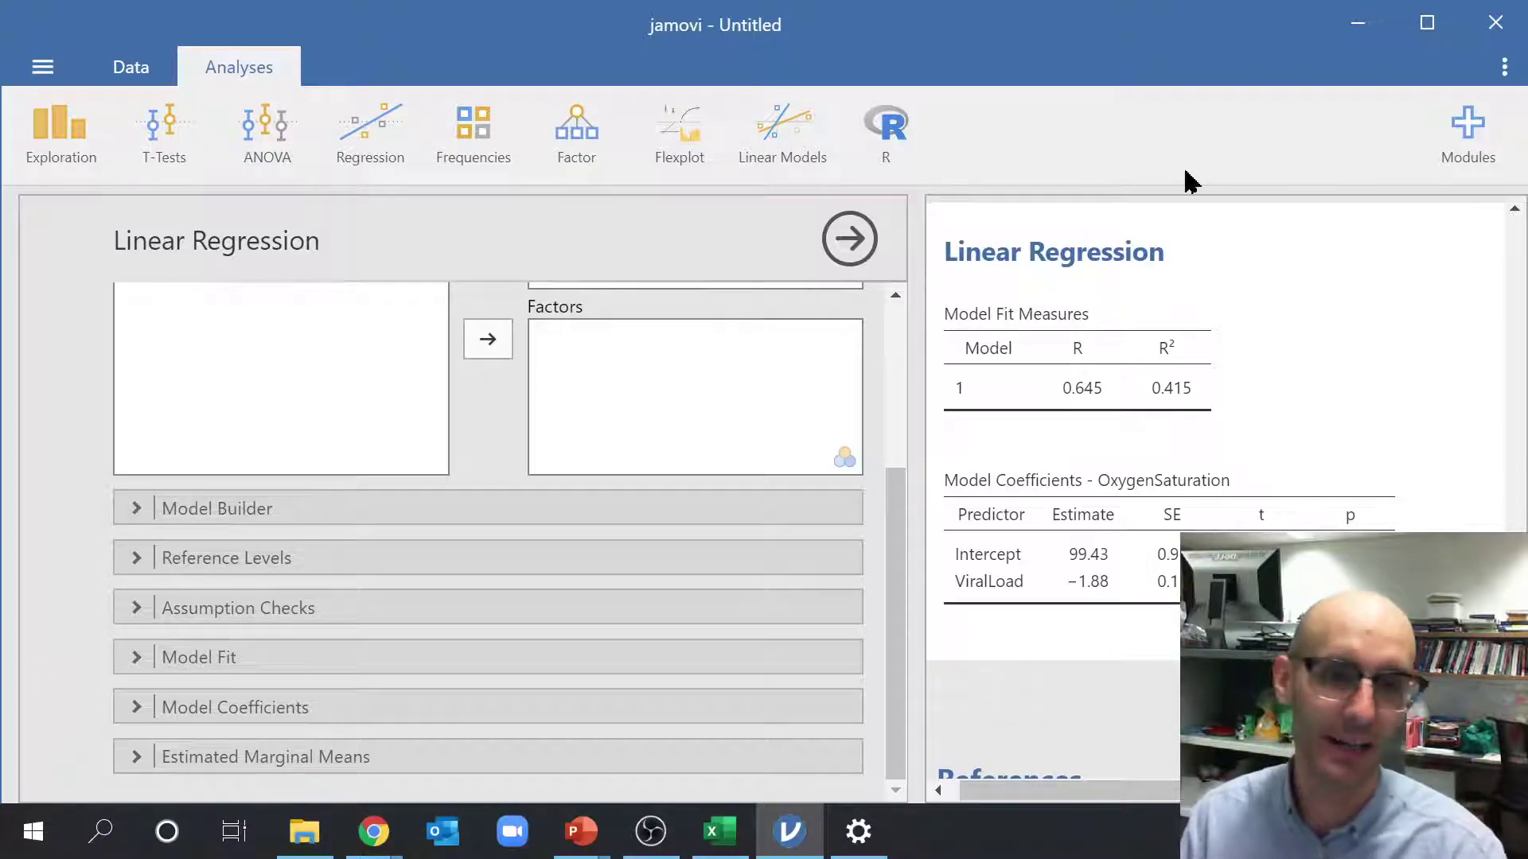
Add ViralLoad as Term 1 under Estimated Marginal Means to plot OxygenSaturation against it
left_click(135, 757)
left_click(226, 561)
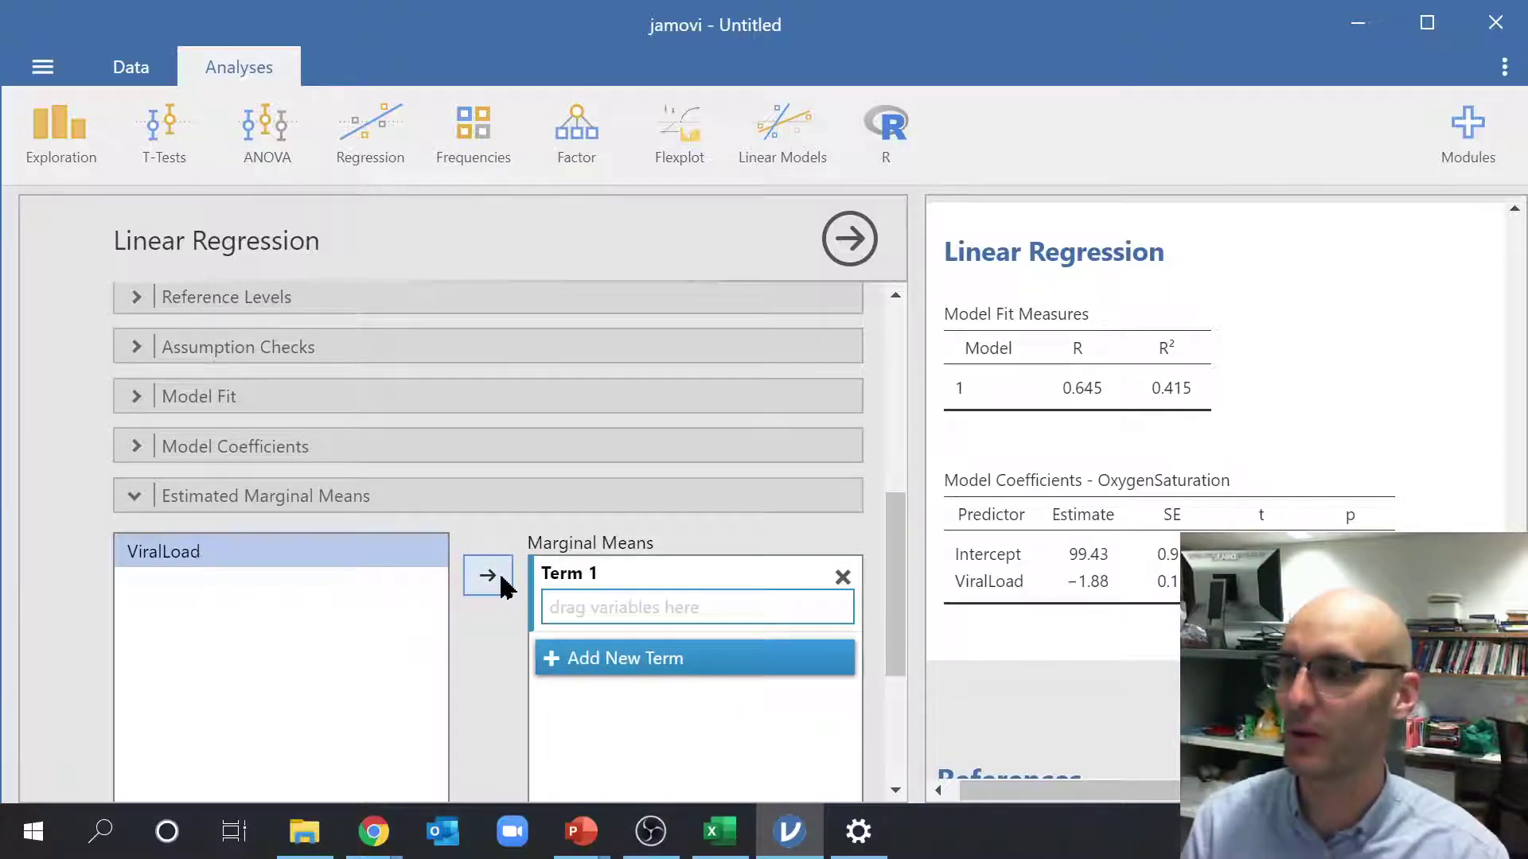
left_click(489, 575)
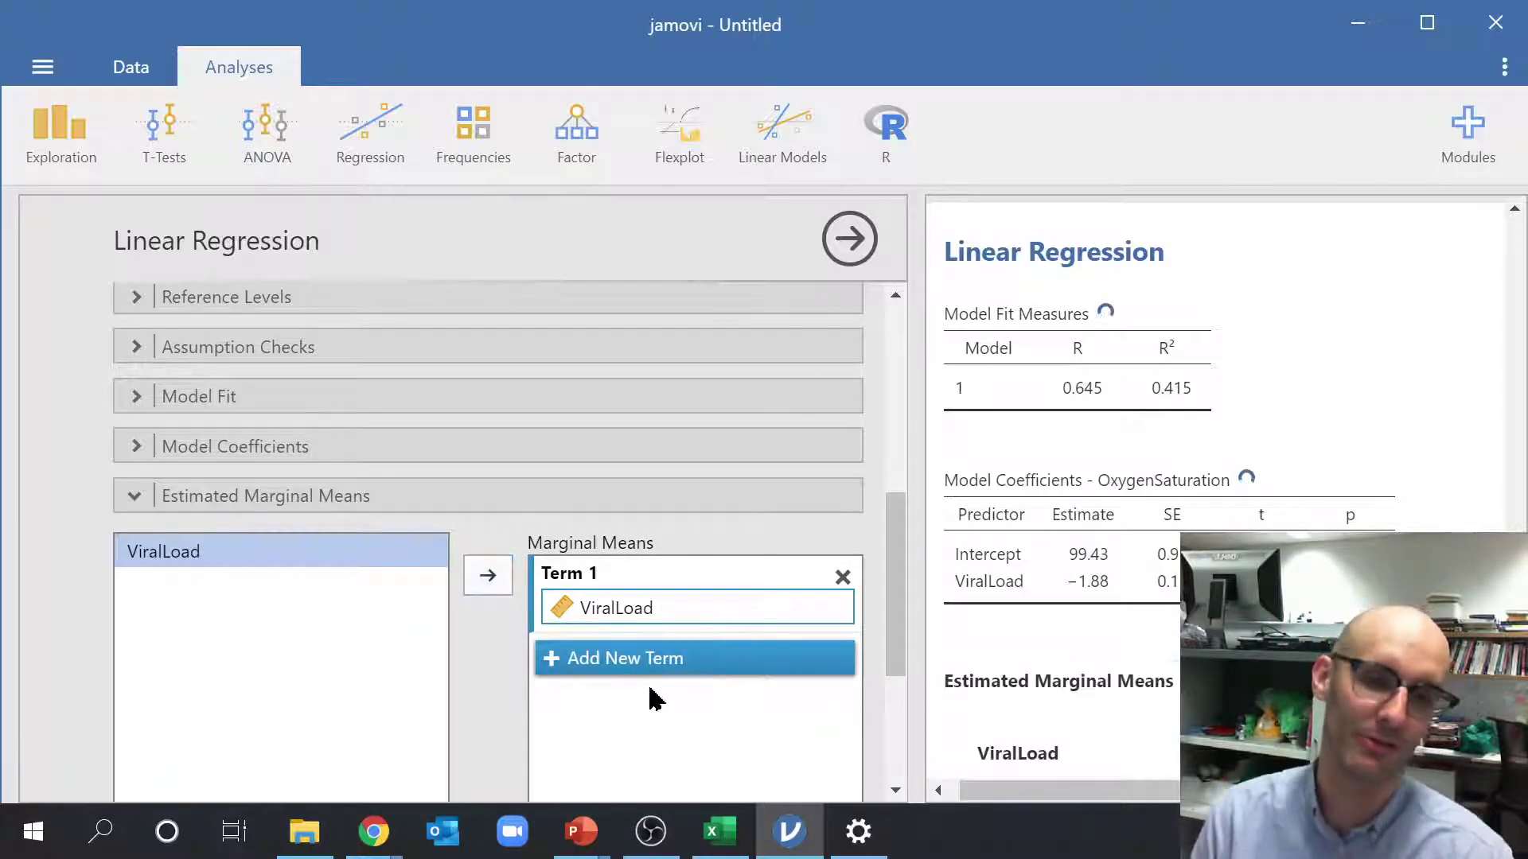
scroll(1146, 580, "down", 5)
scroll(1157, 573, "down", 2)
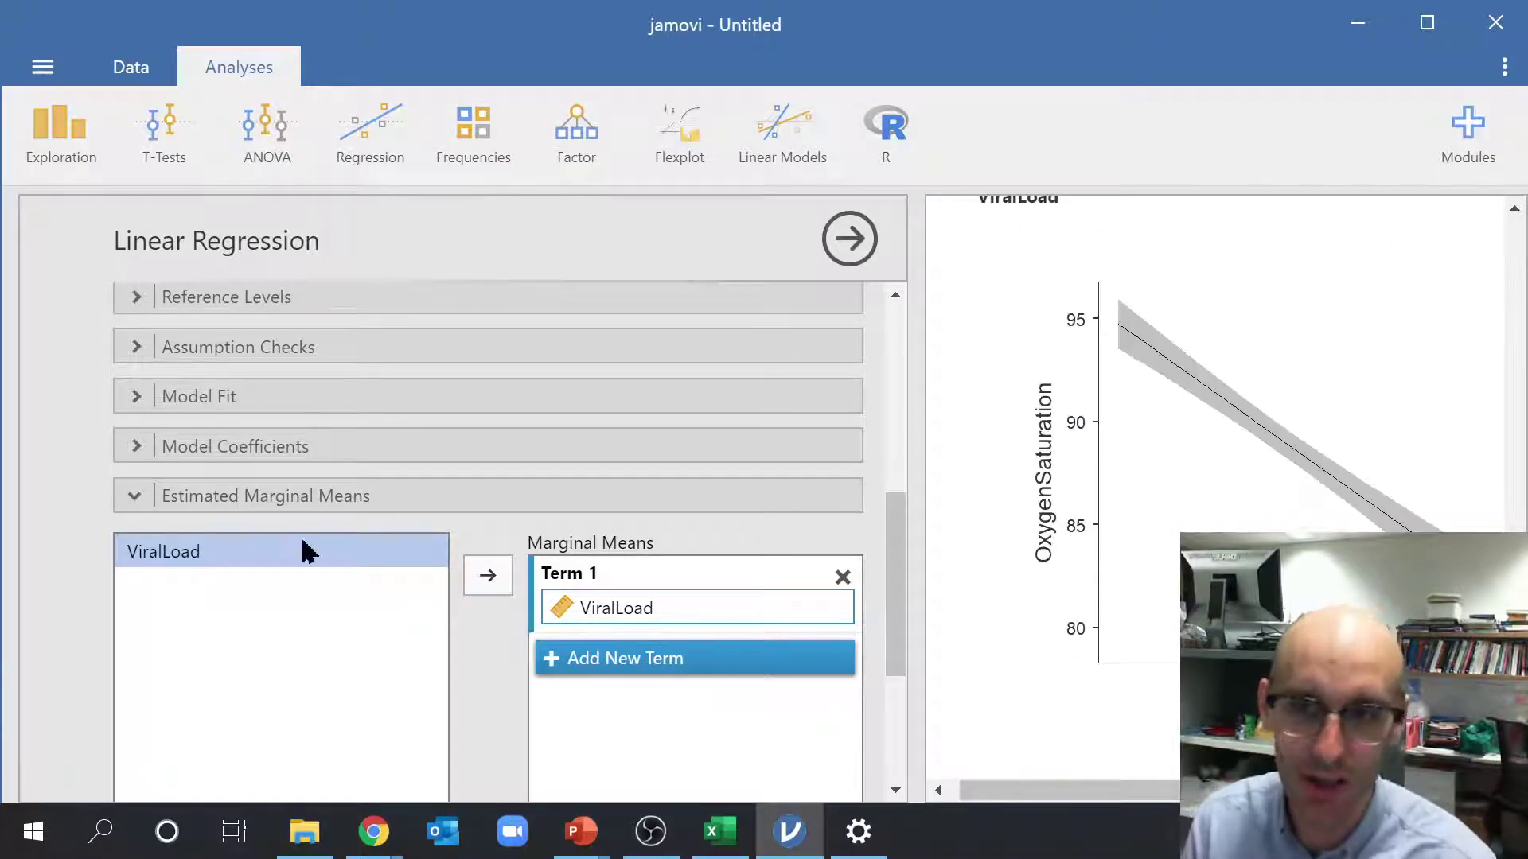
scroll(1004, 239, "right", 3)
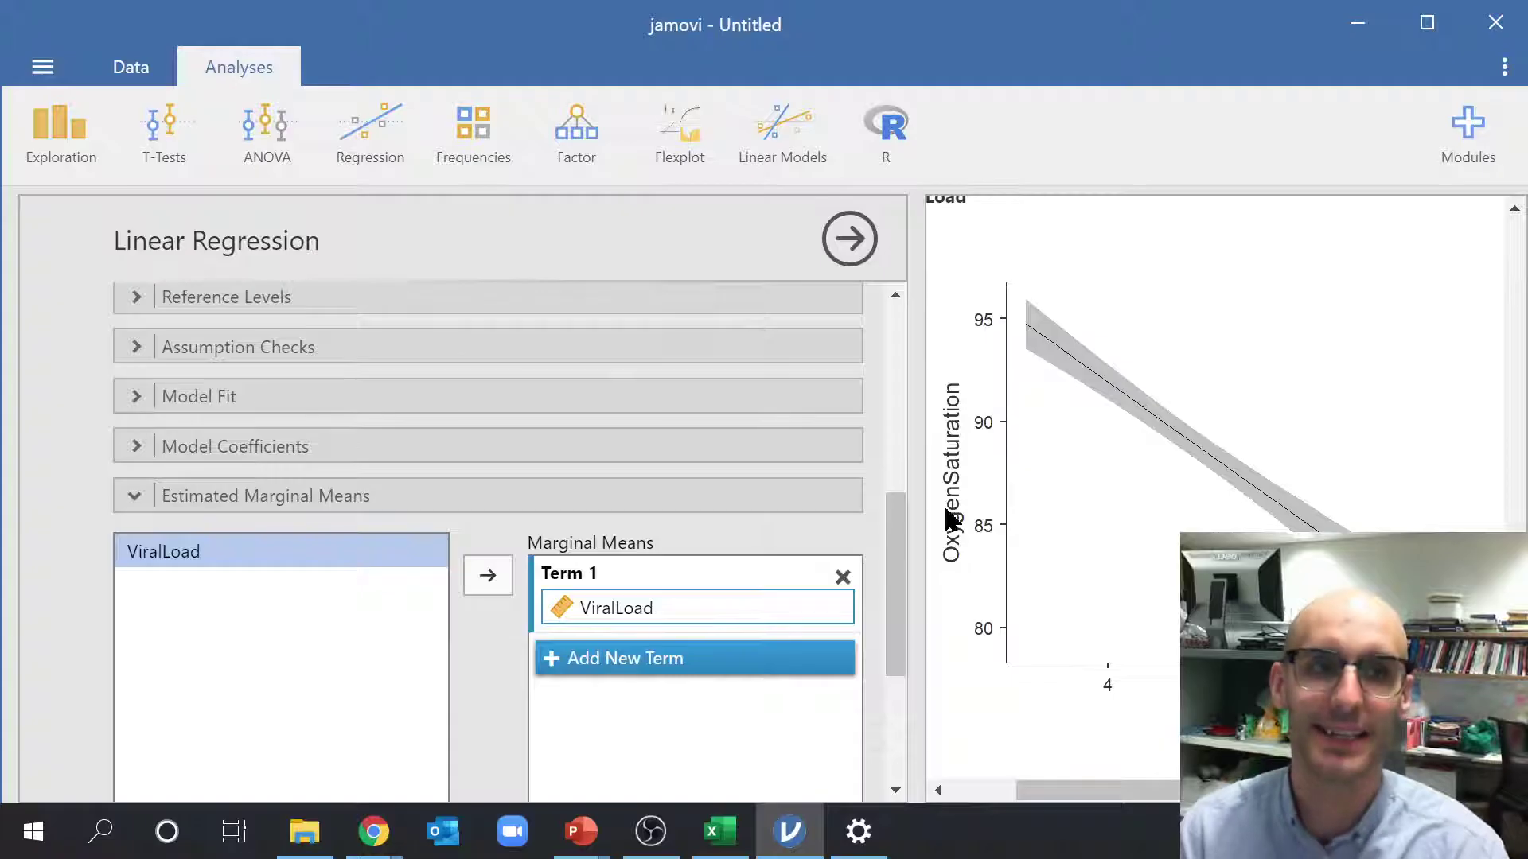
left_click(133, 71)
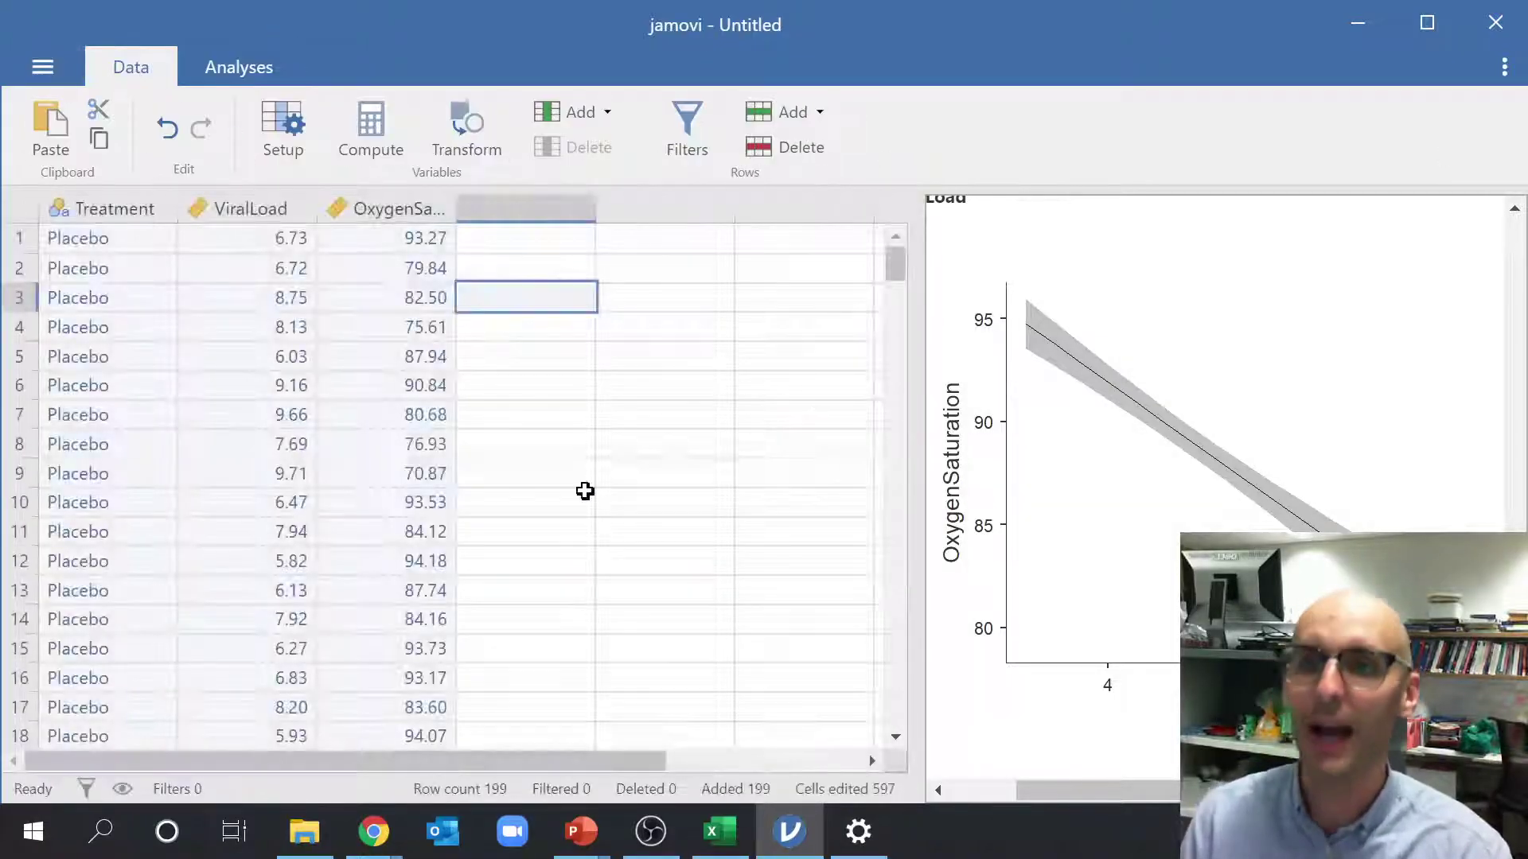
left_click(594, 509)
left_click(594, 519)
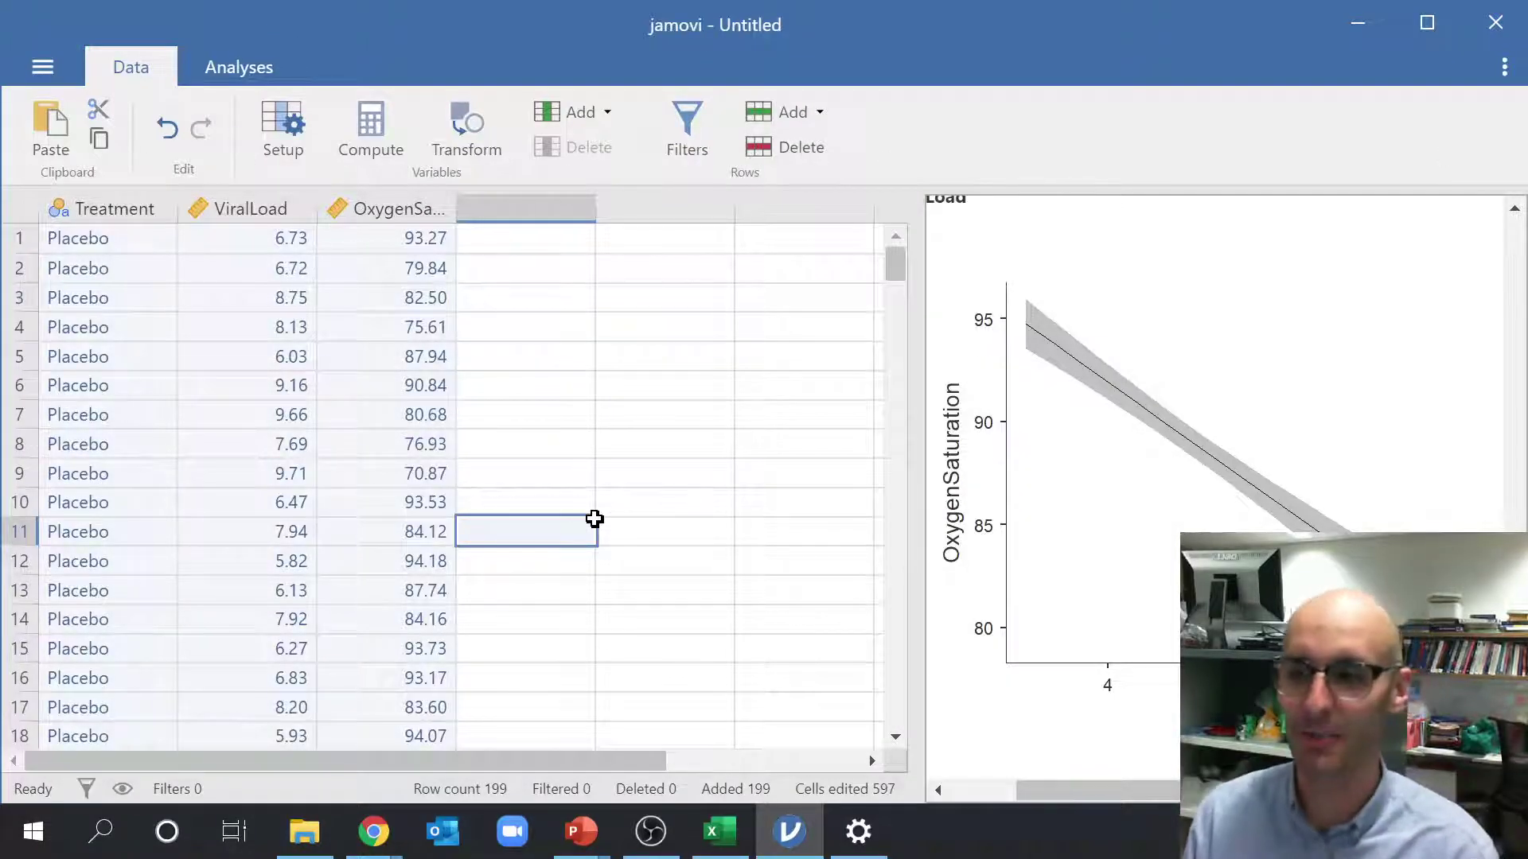